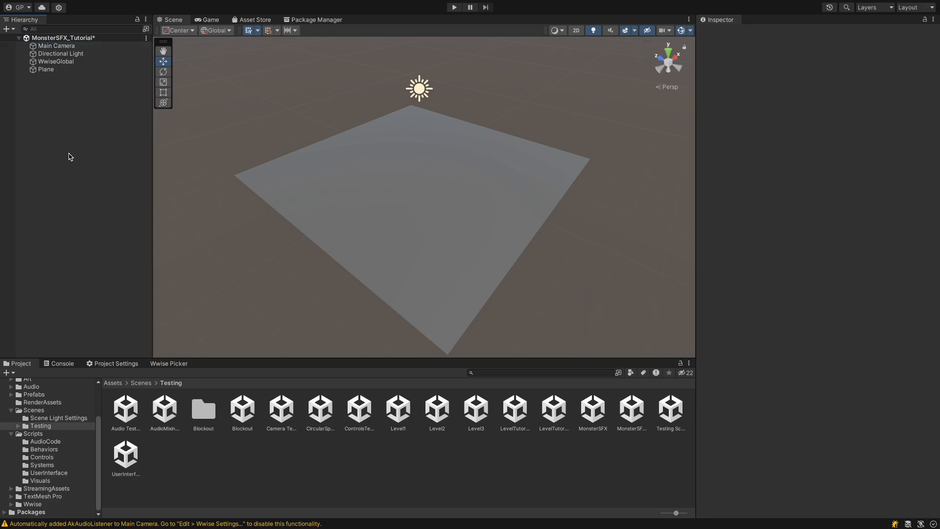
- Add a 3D cube to the MonsterSFX_Tutorial scene and name it Player
right_click(67, 123)
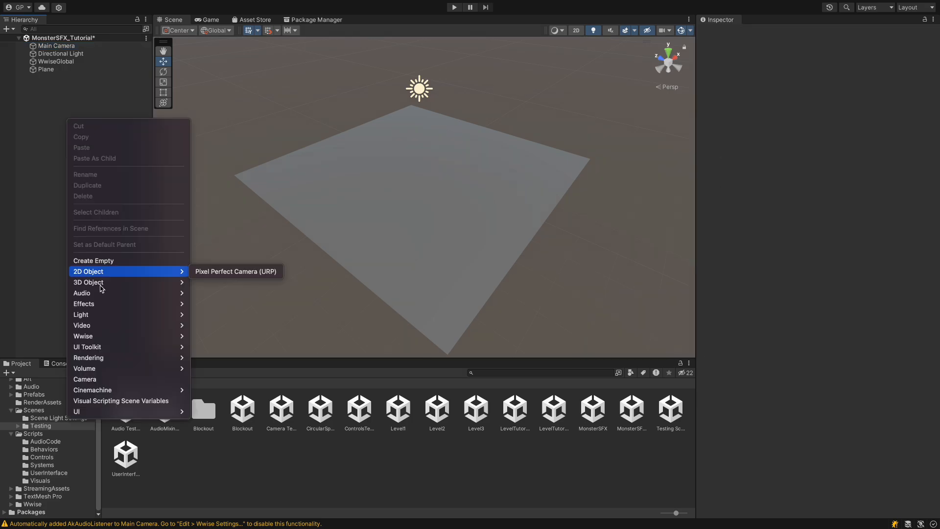
mouse_move(176, 282)
left_click(224, 282)
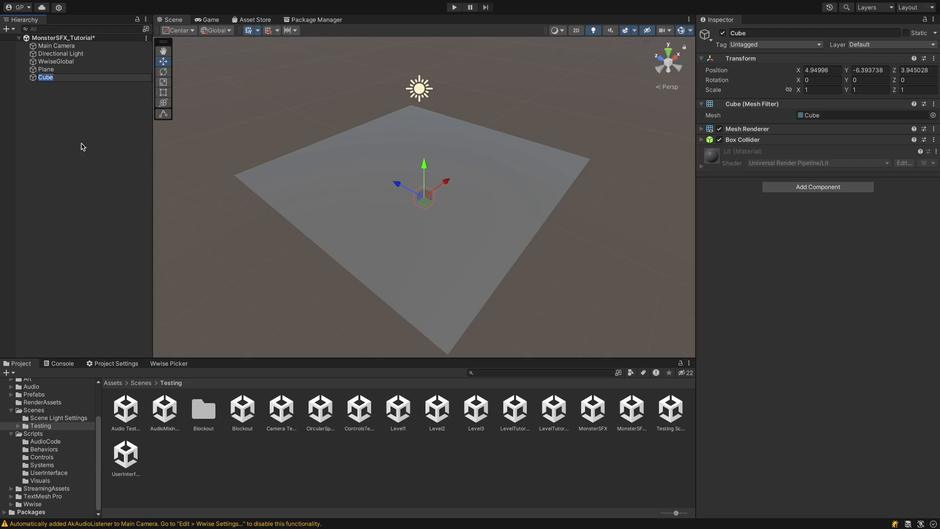
type("Player")
key("Return")
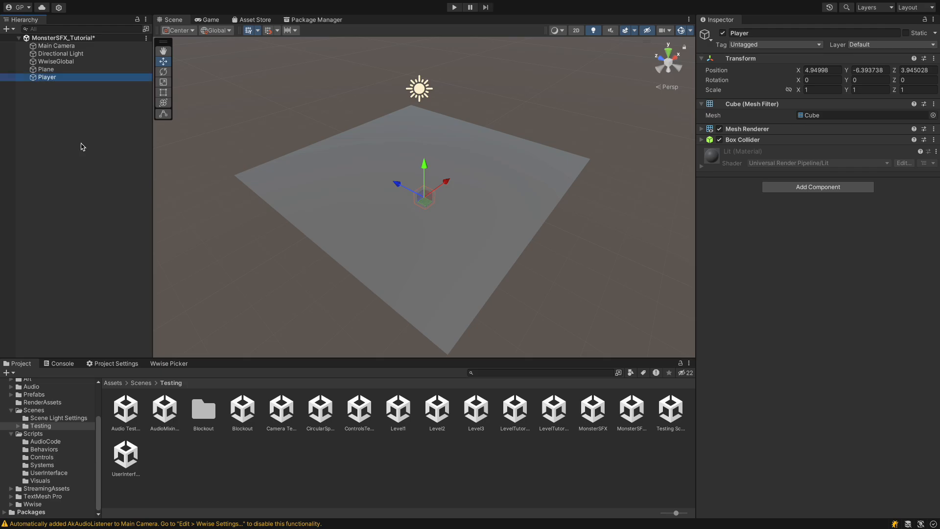
- Reset the Player cube's transform and raise it above the plane to a Y position of about 1.06
left_click(933, 58)
left_click(871, 75)
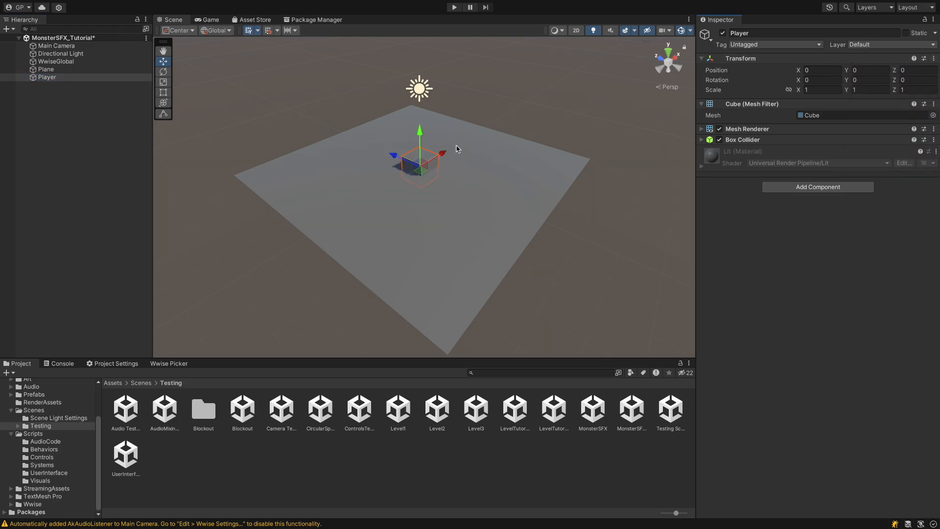
left_click_drag(421, 138, 429, 113)
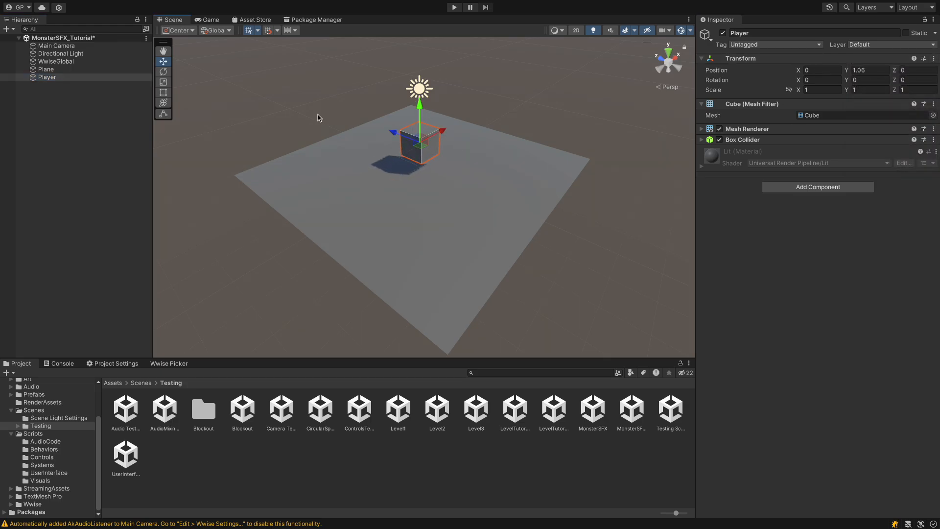
- Add a 3D sphere at the root of the scene and name it SFX Point
left_click(95, 122)
right_click(61, 111)
mouse_move(115, 272)
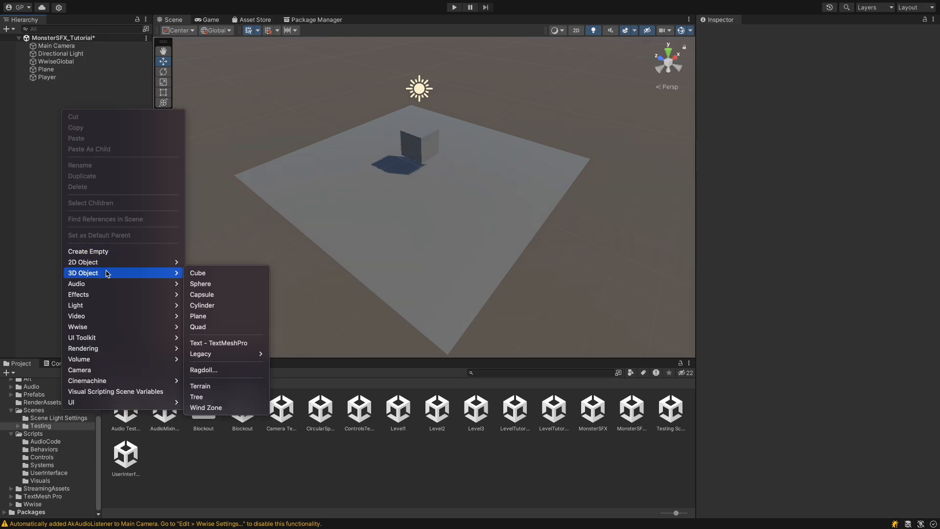
left_click(211, 283)
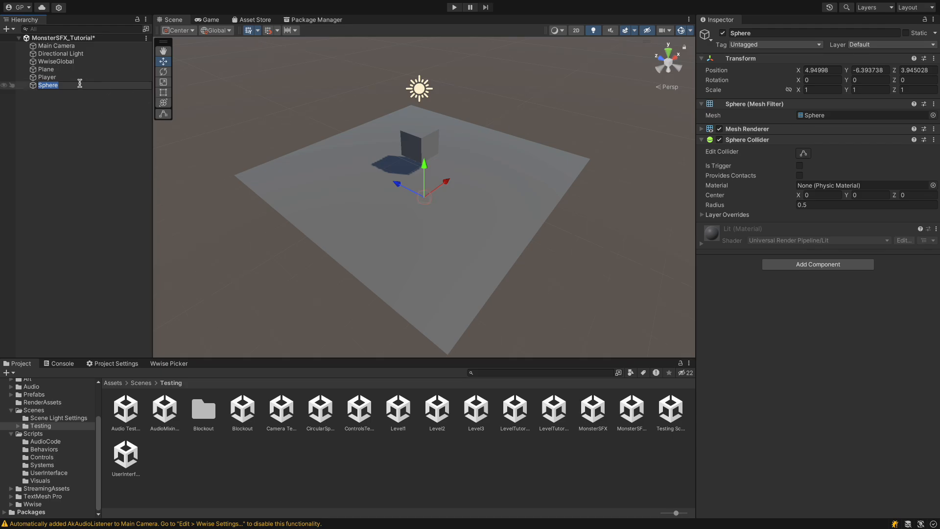
type("SFX Point")
key("Return")
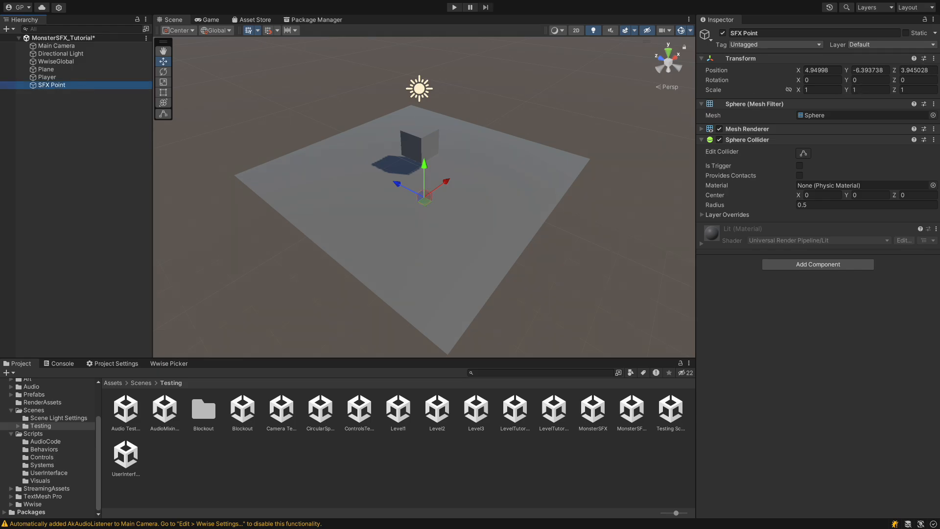
- Reset the SFX Point sphere's transform and move it beside the cube, to about Y 0.89 and Z -2.89
left_click(934, 58)
left_click(876, 75)
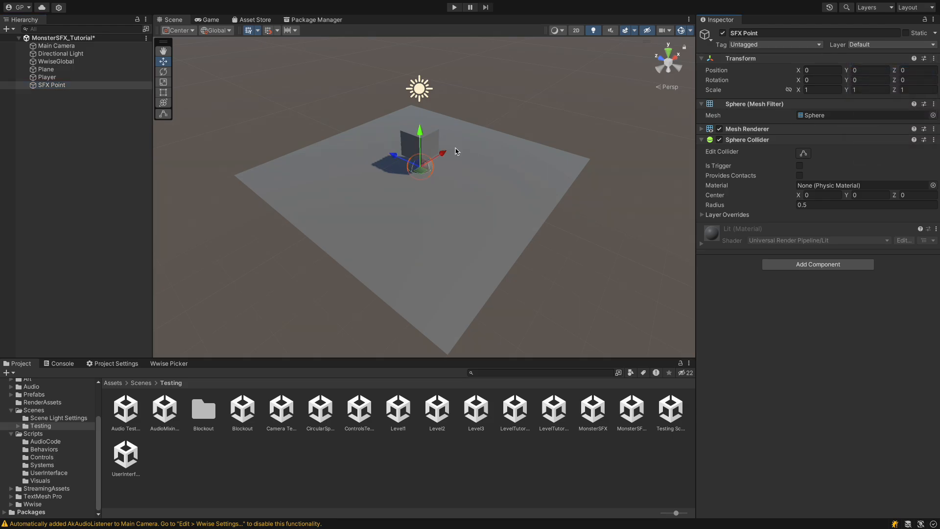
left_click_drag(426, 167, 497, 172)
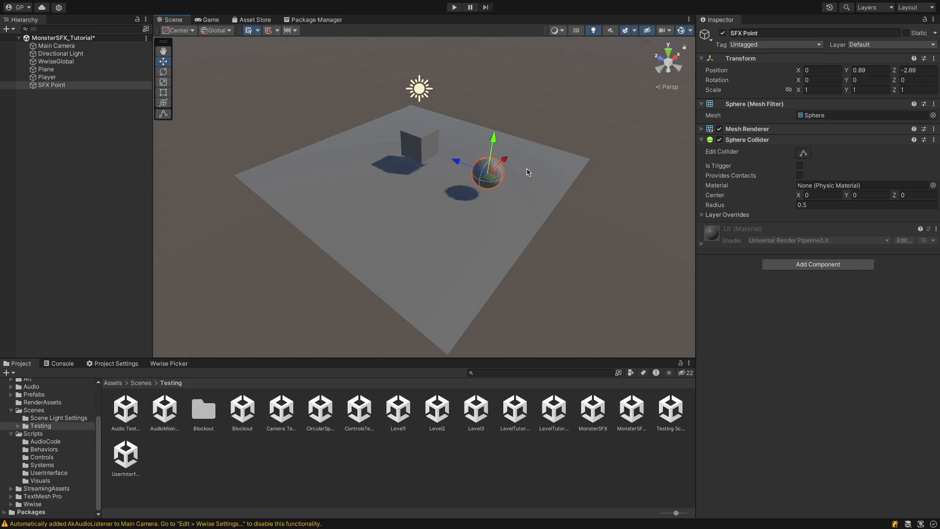
left_click(546, 96)
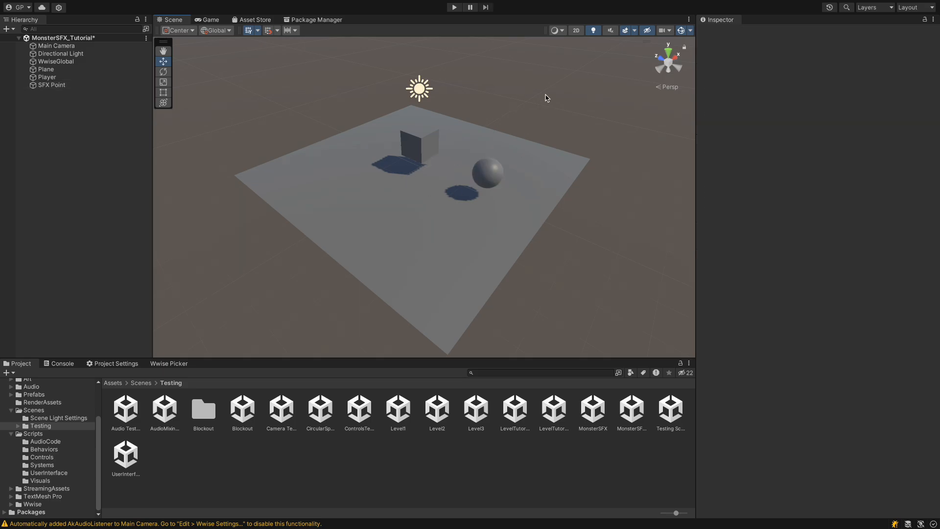
- Create a new script component named MonsterSFX_Tutorial on the Player object
left_click(105, 140)
left_click(60, 79)
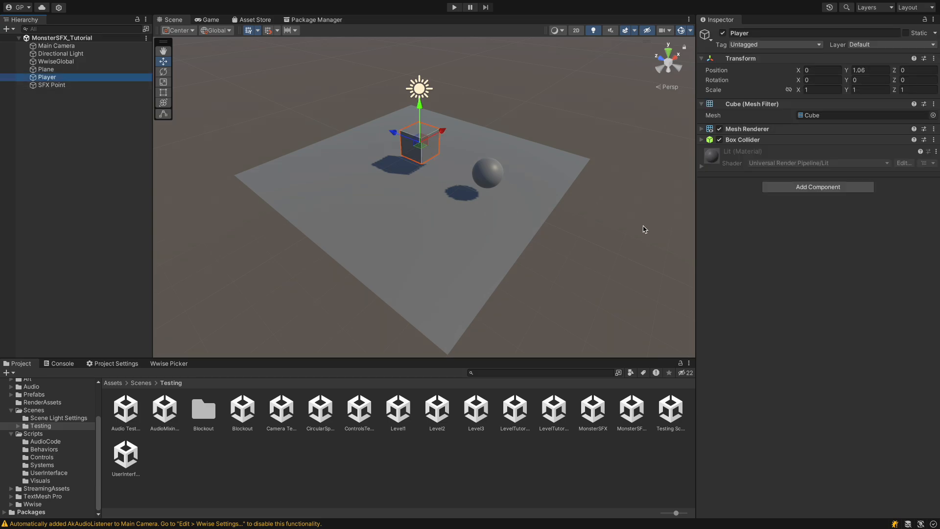
left_click(797, 193)
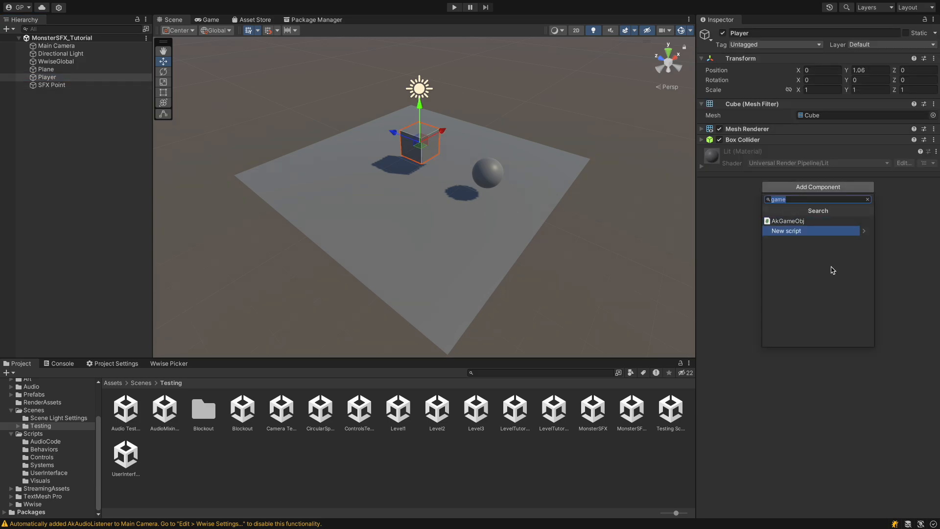
type("MonsterSFX_Tutorial")
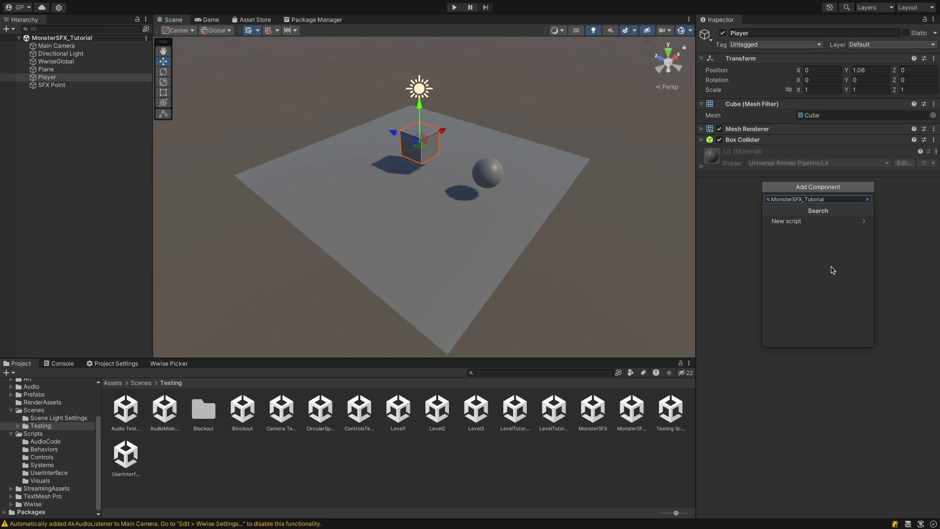
left_click(813, 221)
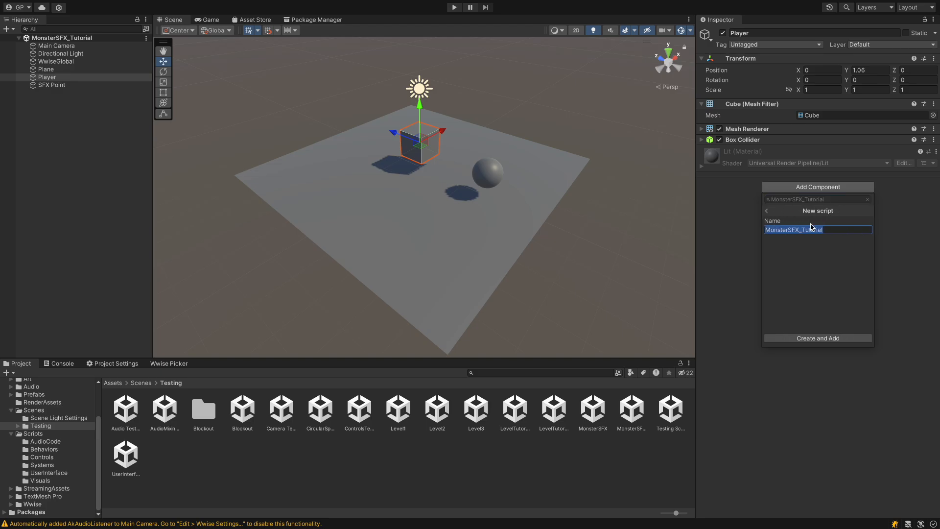
left_click(829, 338)
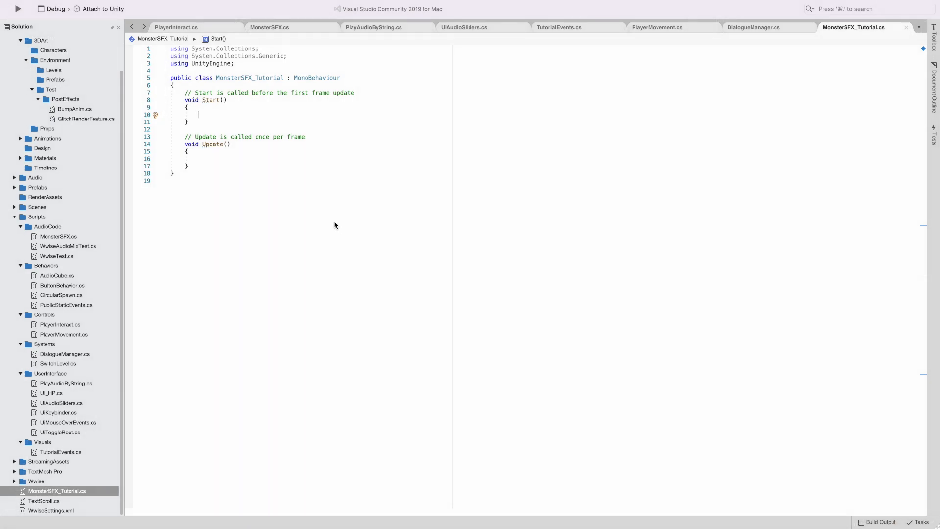
- In Visual Studio, declare a public GameObject field named SFX_object above Start in the MonsterSFX_Tutorial class
left_click(241, 85)
key("Return")
key("Return")
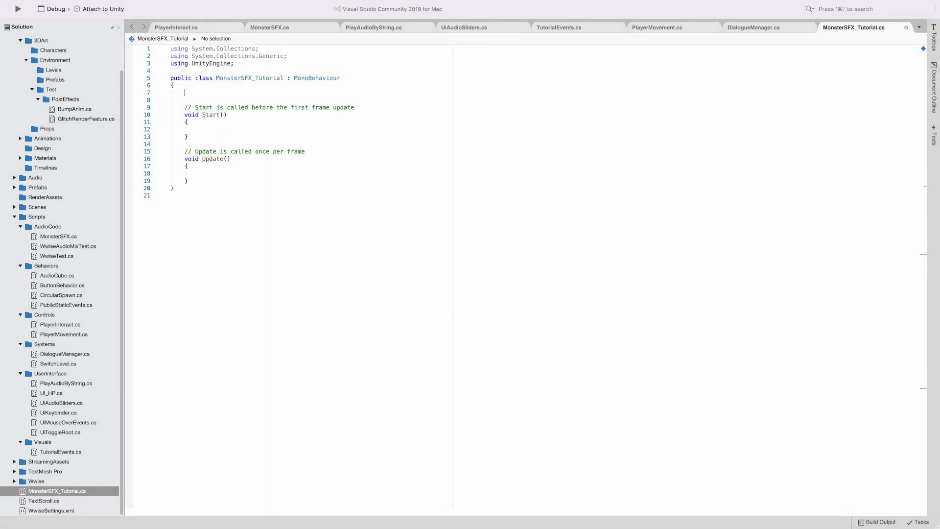
type("public GameObject ")
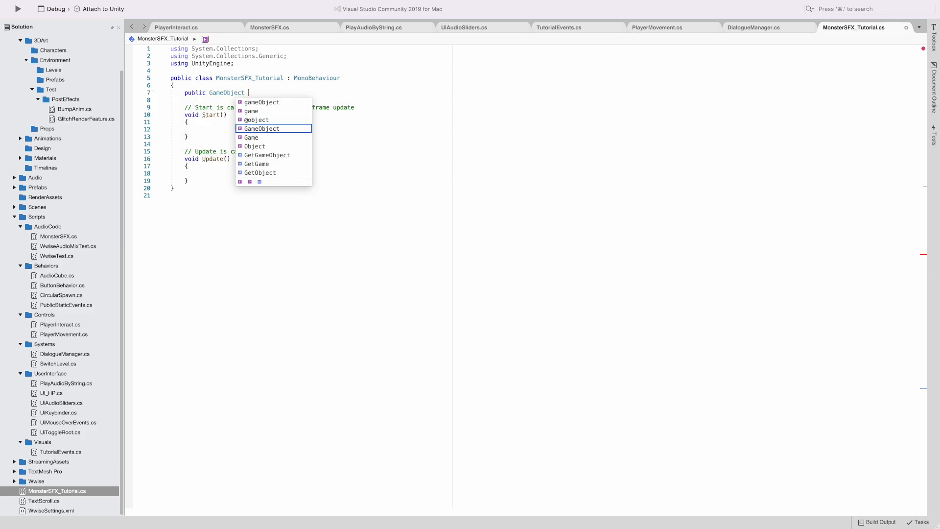
type("SFX_ob")
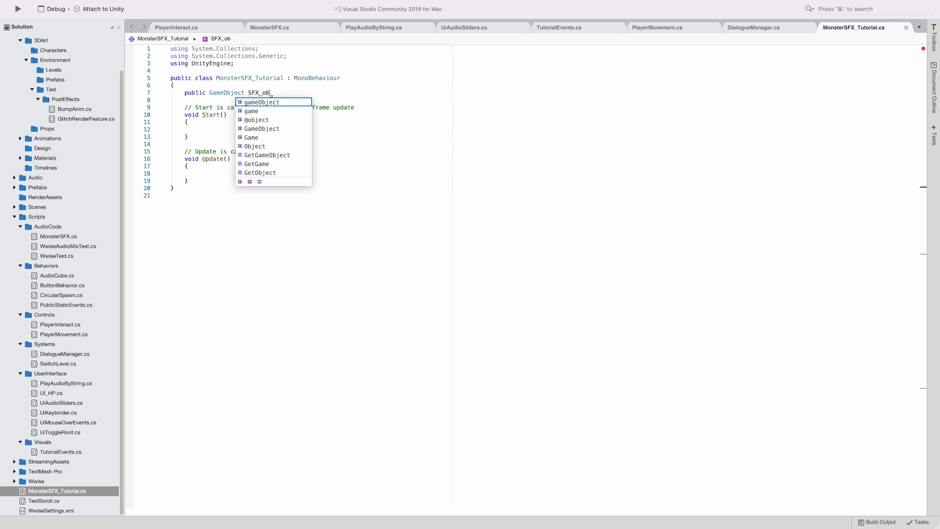
type("ject;")
key("Return")
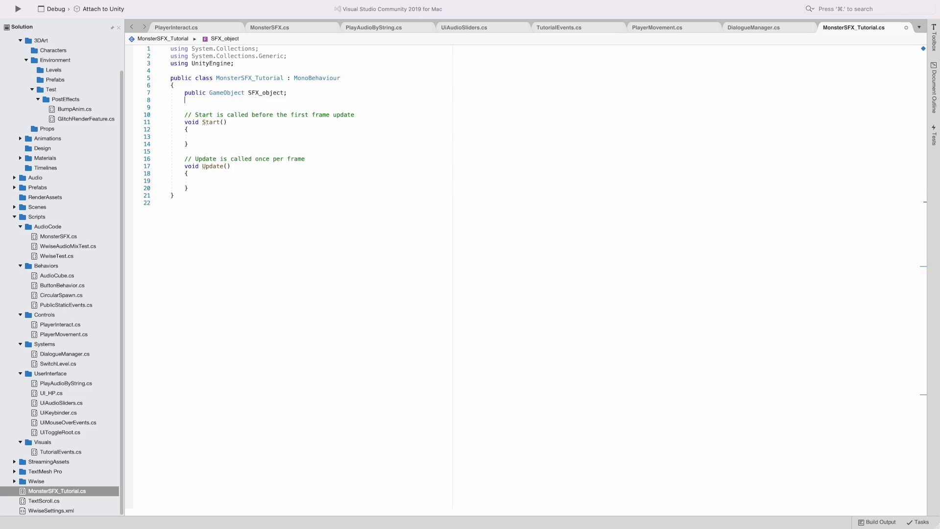
- Declare a Vector3 field named spawnLoc and a Vector2 field named spawnAdjustment below SFX_object
type("Vector")
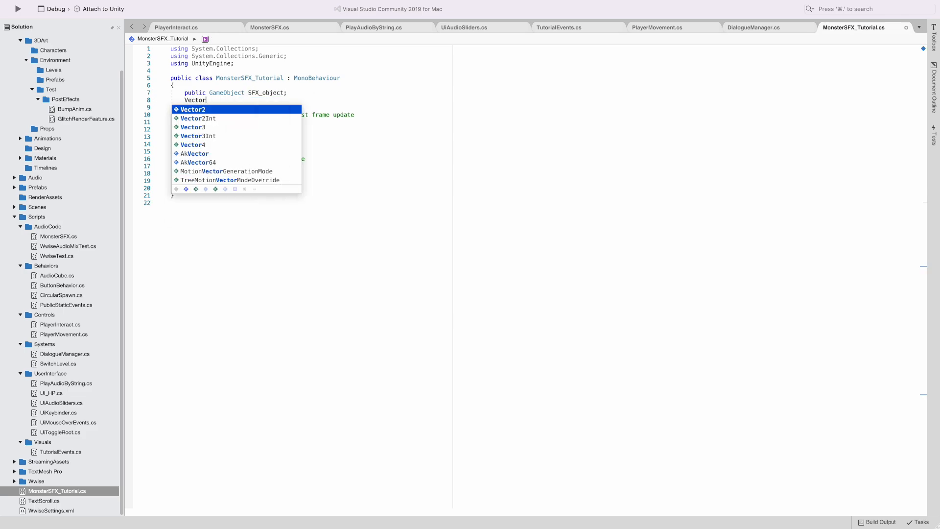
type("3 spawn")
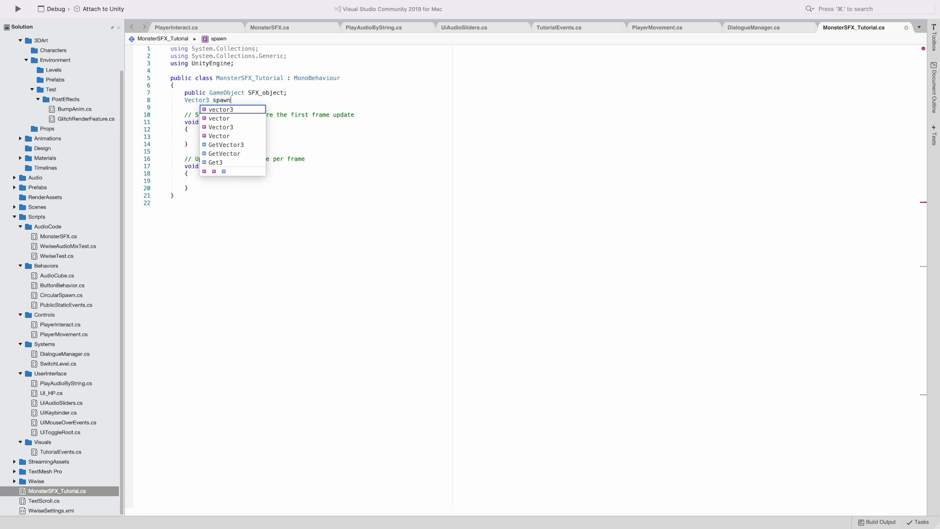
type("Loc;")
key("Return")
type("Vec")
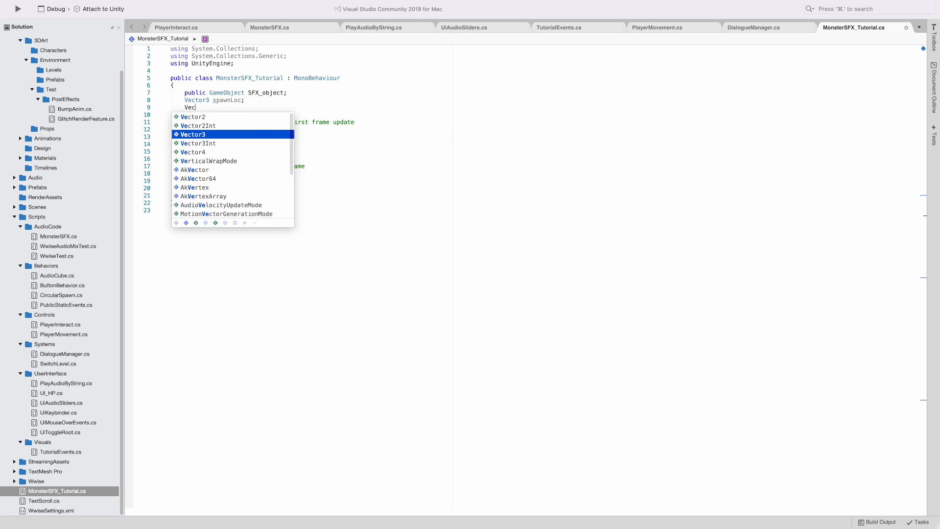
type("tor2 ")
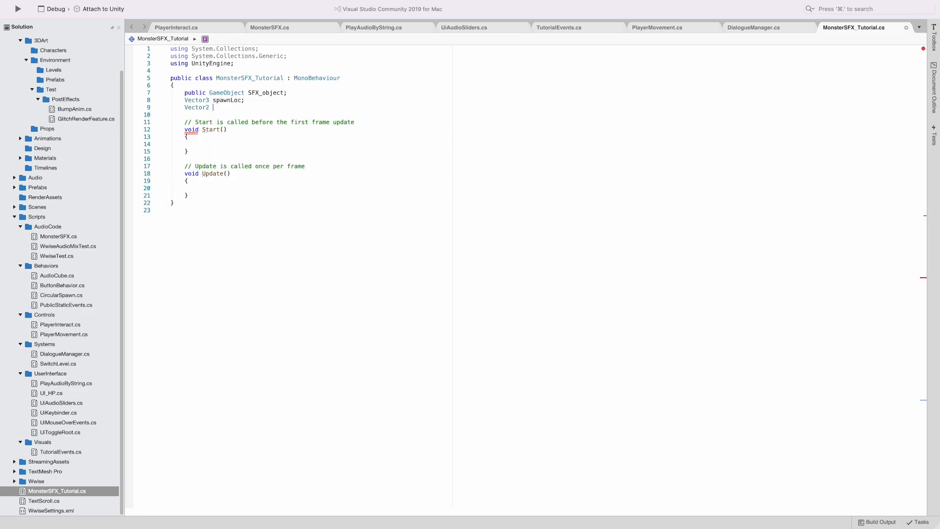
type("spa")
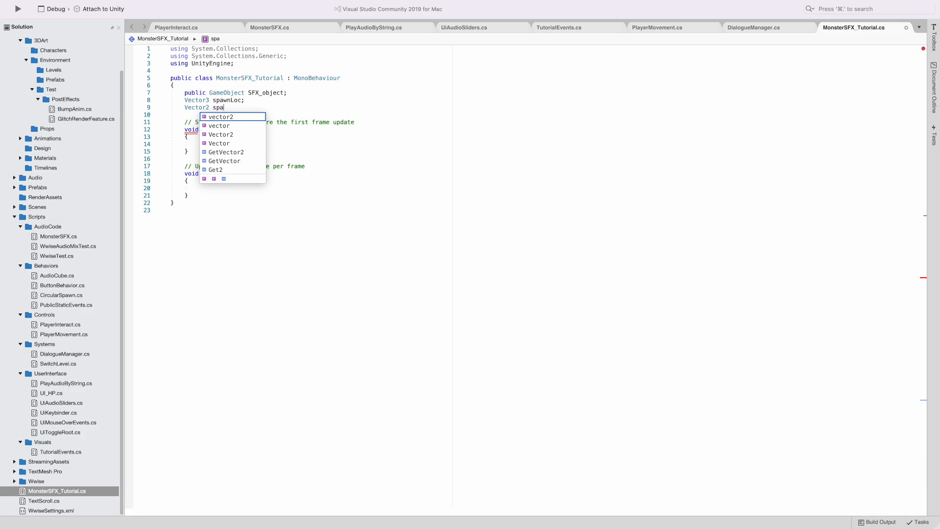
type("wnAdjustment;")
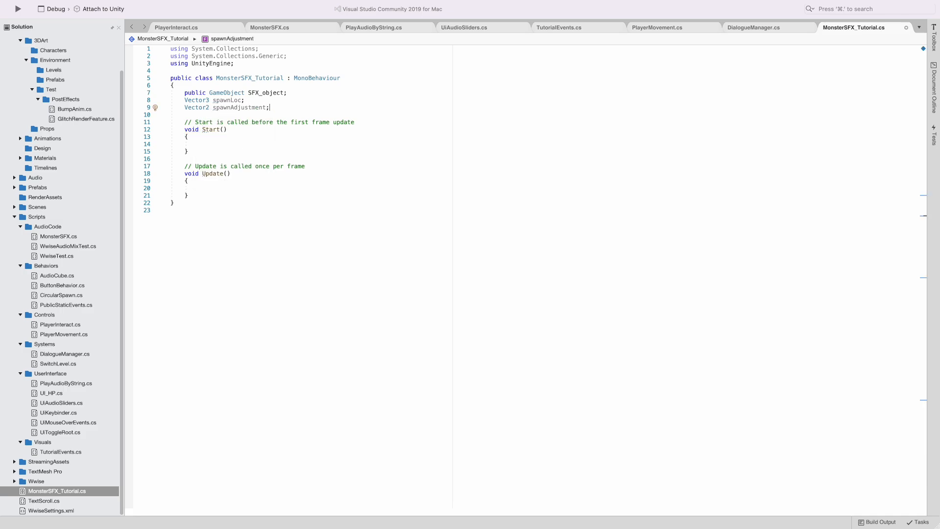
- Inside Start, assign gameObject.transform.position to spawnLoc and begin a new line
left_click(251, 145)
type("spawn")
key("Down")
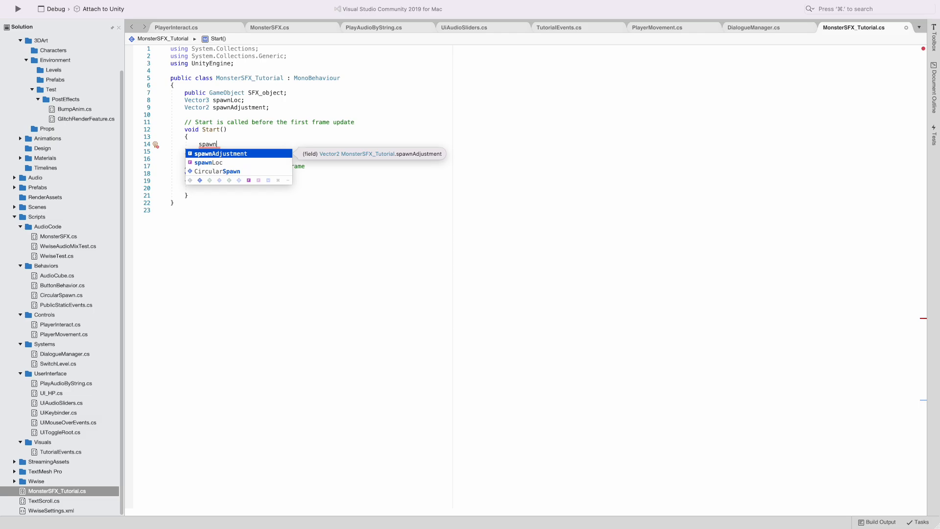
key("Return")
type("= ")
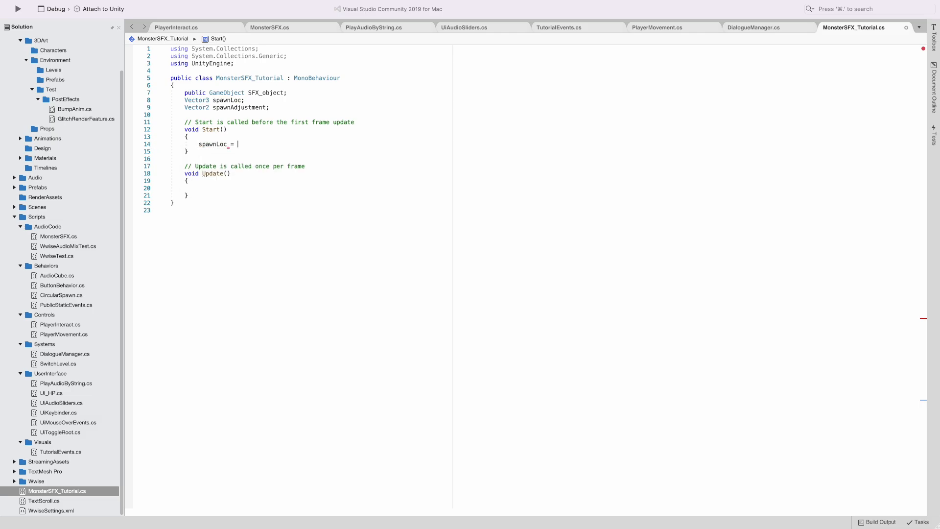
type("gameObject.t")
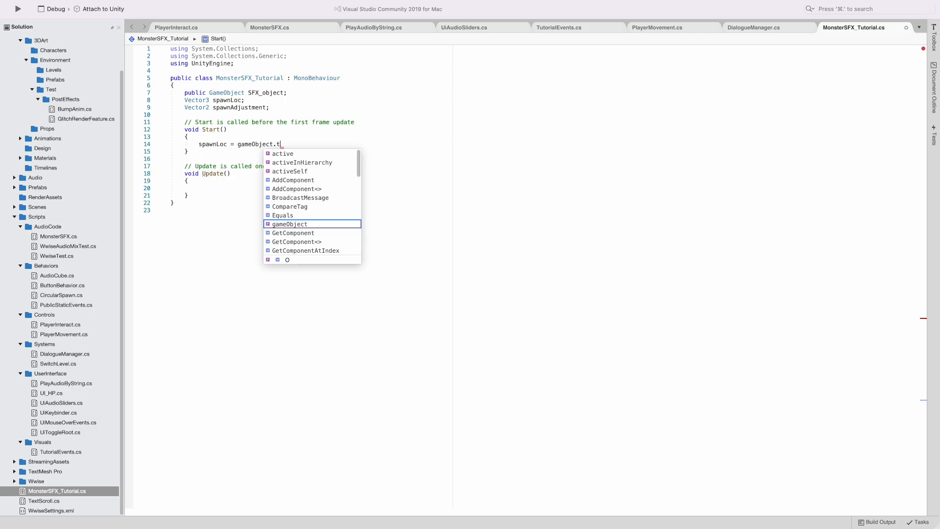
type("ransform.")
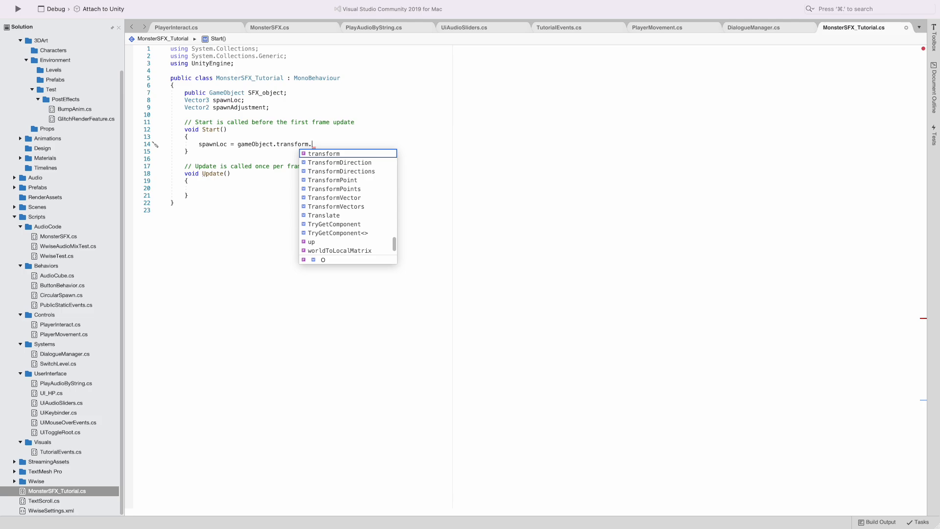
type("position;")
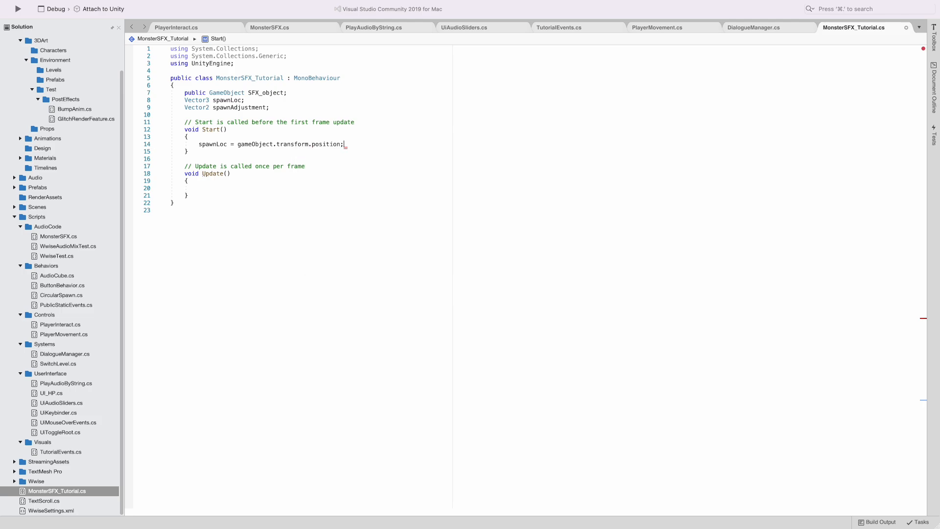
key("Return")
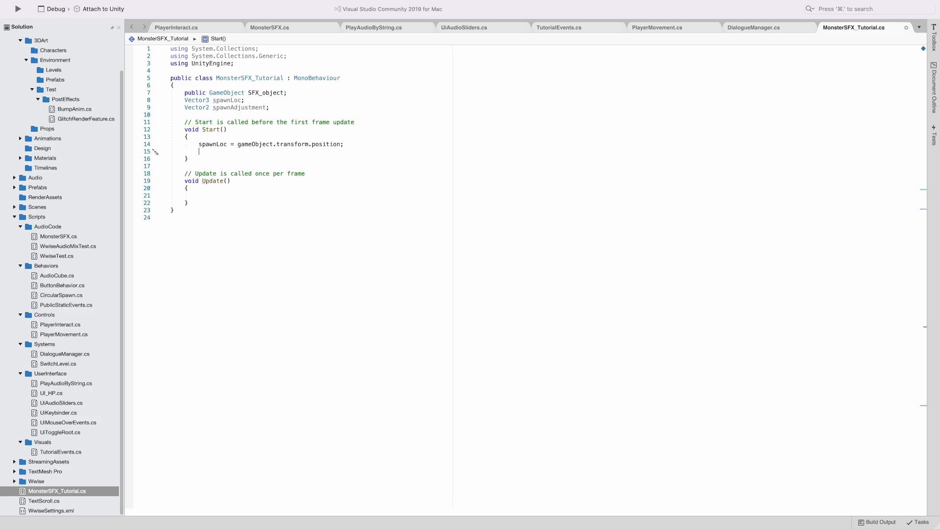
- Below the spawnLoc assignment in Start, set spawnAdjustment to Random.insideUnitCircle * 7 and begin a new line
type("spawn")
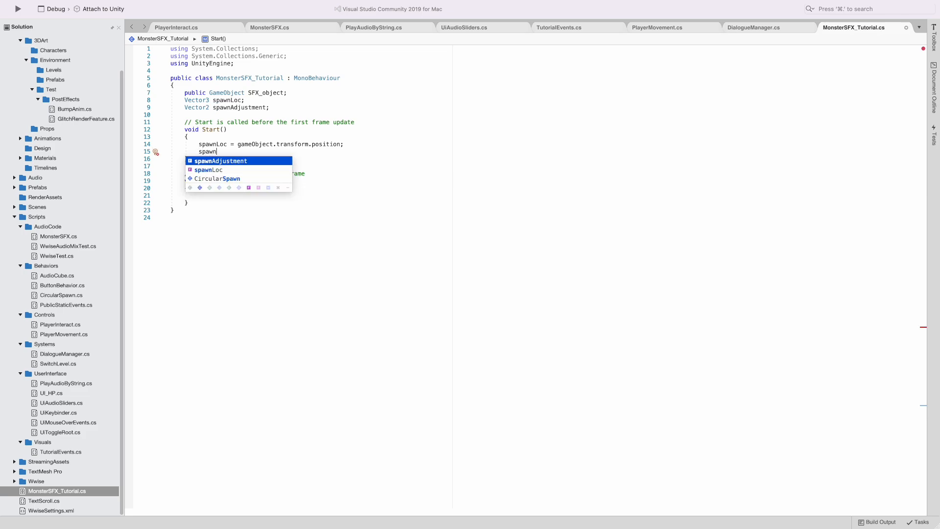
key("Tab")
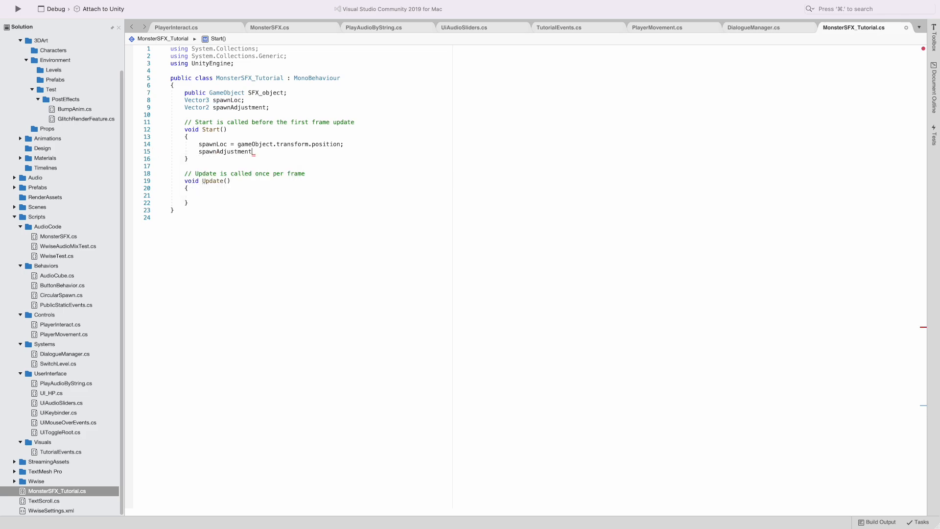
type("= Random.")
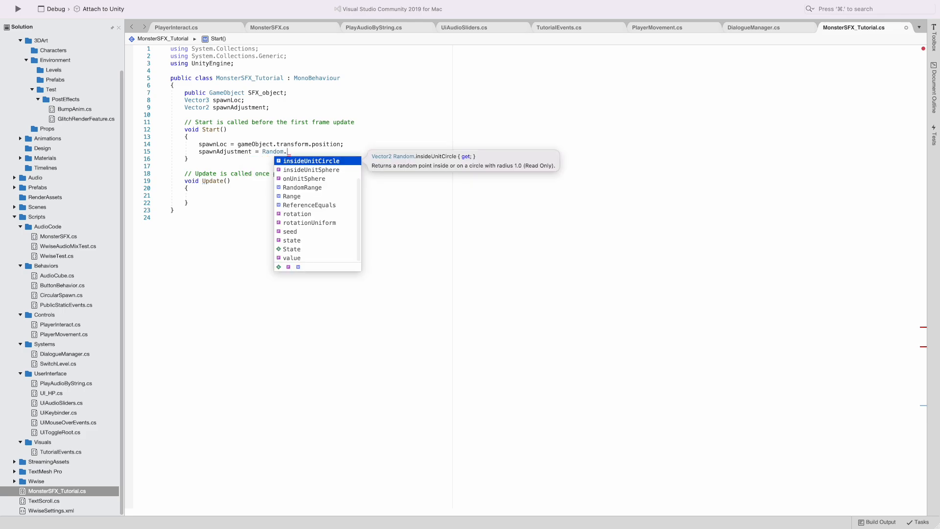
type("in")
key("Tab")
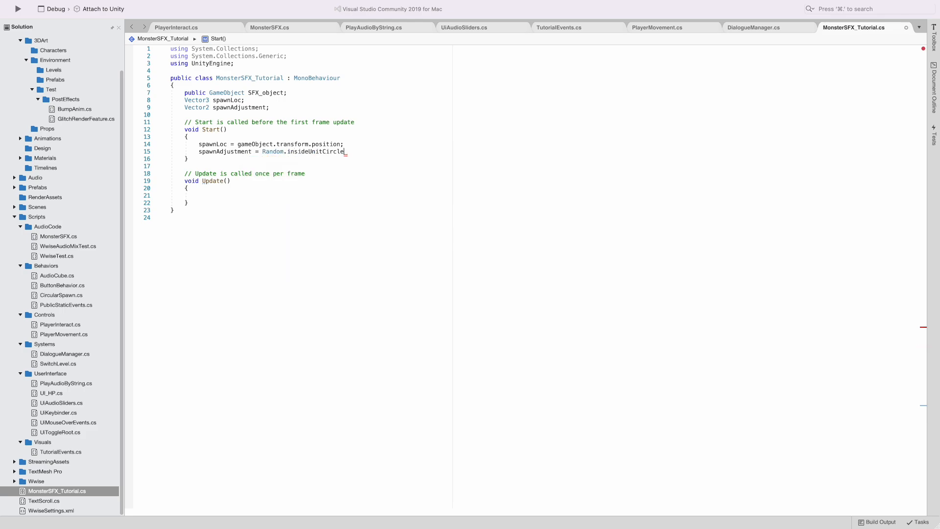
type("* 7;")
key("Return")
- Reassign spawnLoc to a new Vector3 whose first component is spawnLoc.x + spawnAdjustment.x
type("spaw")
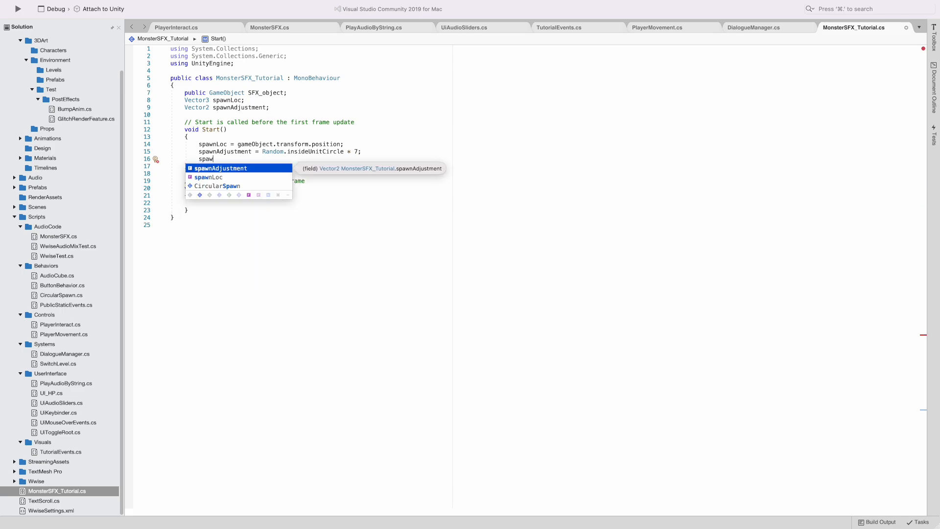
key("Down")
key("Return")
type("= new ")
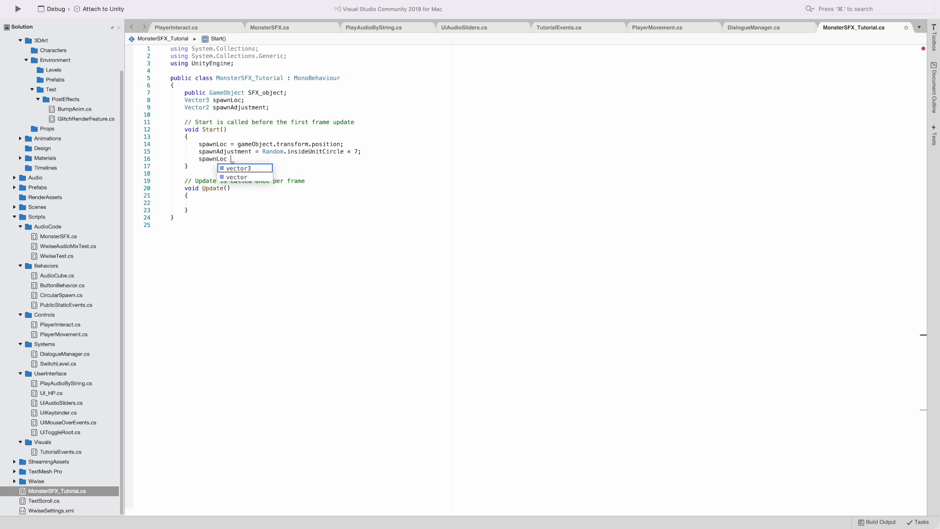
type("Vector3")
key("Return")
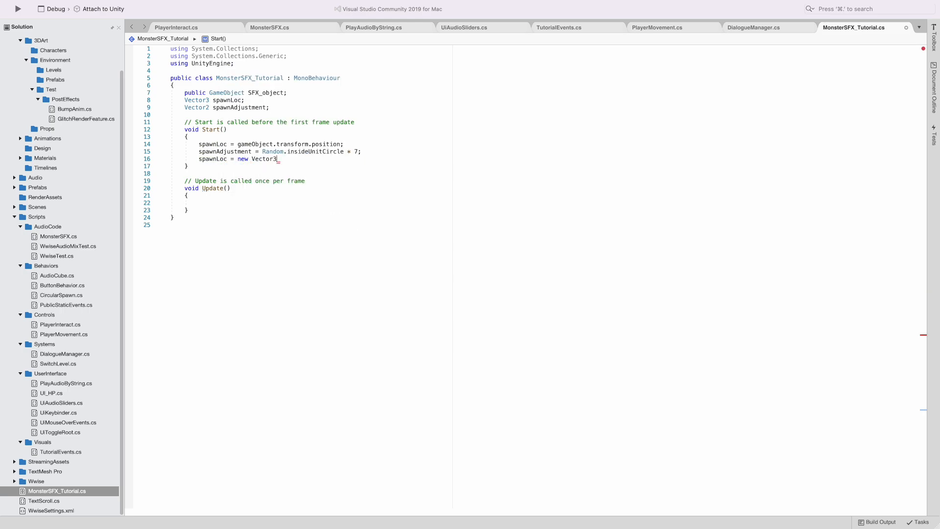
type("(spawnLoc.")
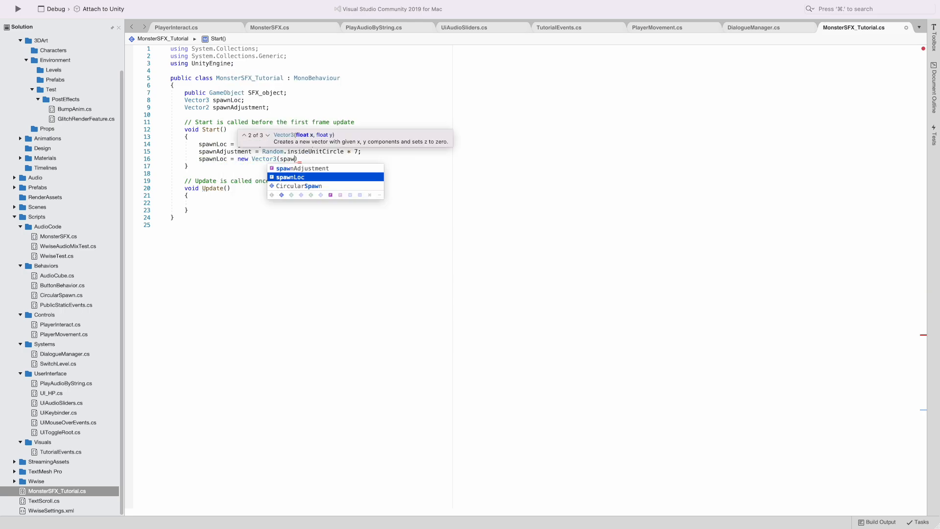
type("x ")
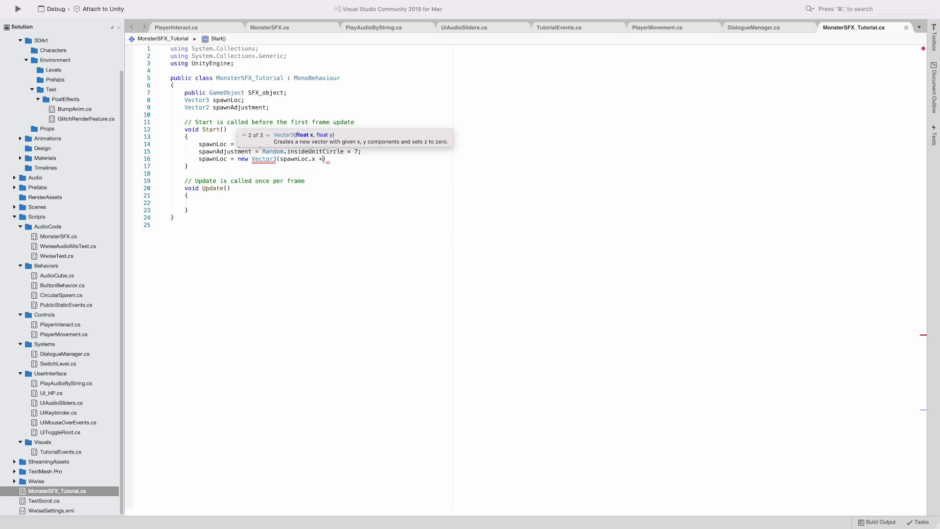
type("+ spawnAdjustment")
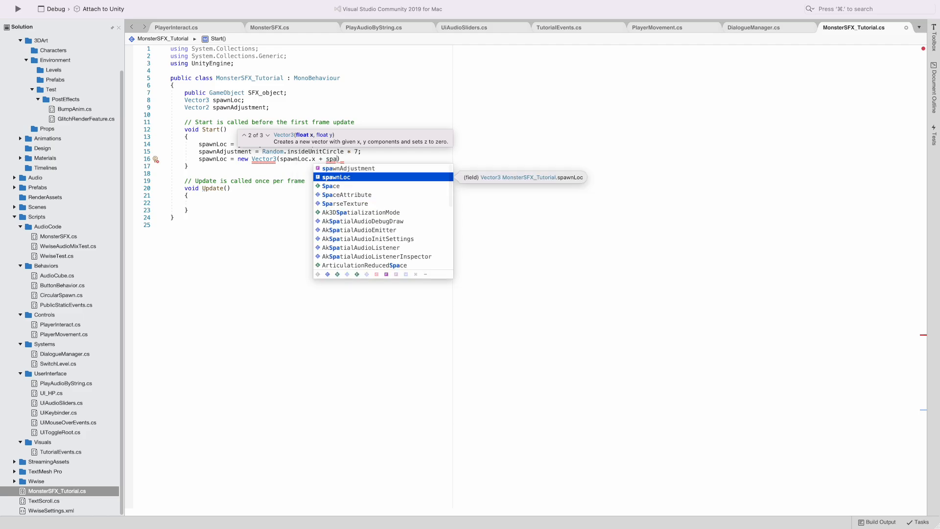
type(".x,")
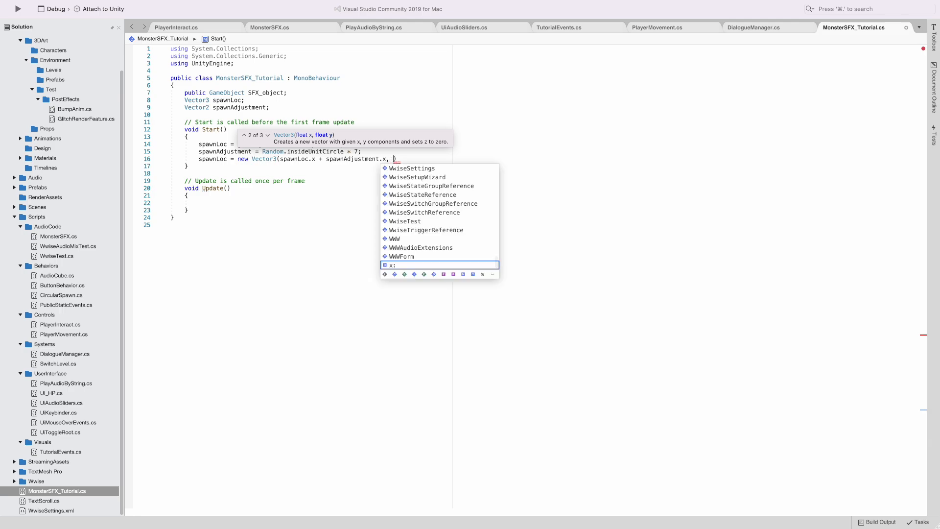
- Complete the Vector3 with 0.5f as its y component and spawnLoc.z + spawnAdjustment.y as its z component
type(" 0.5f")
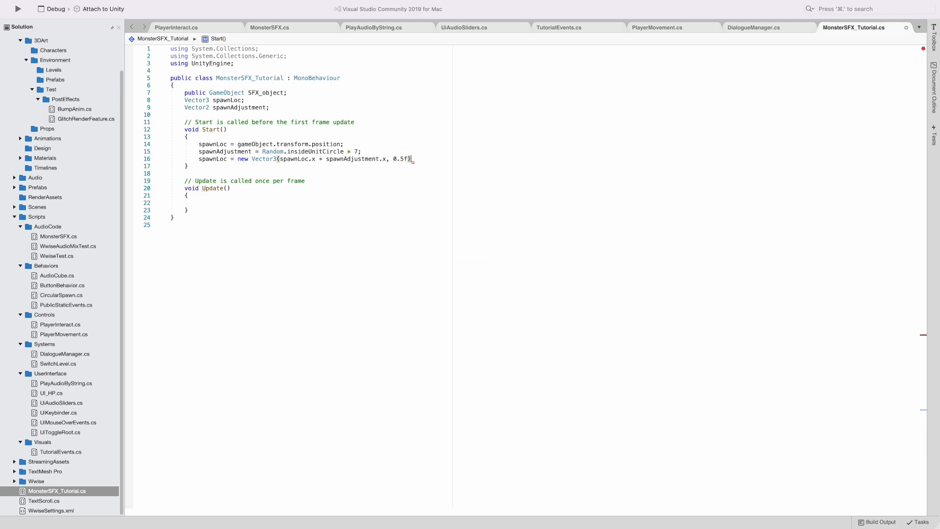
key("BackSpace")
type(",")
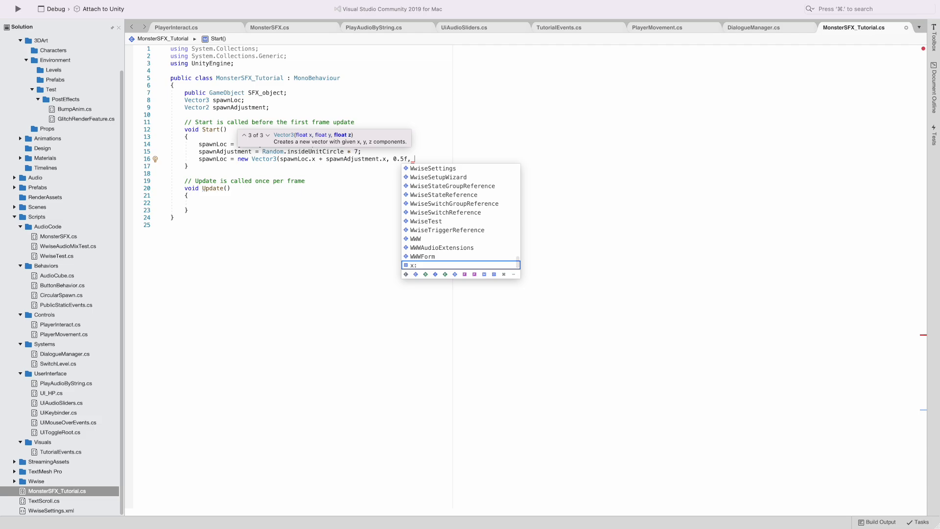
key("Escape")
type(")")
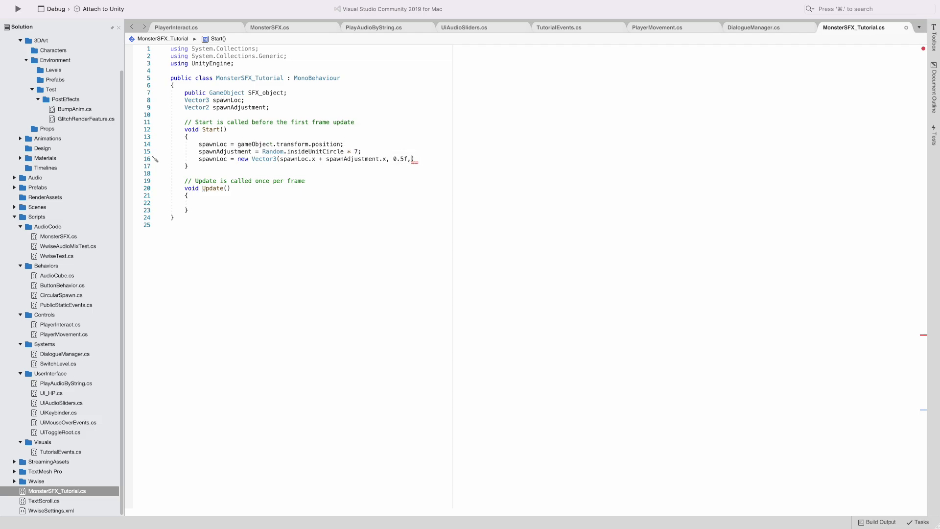
type(" spawnLoc")
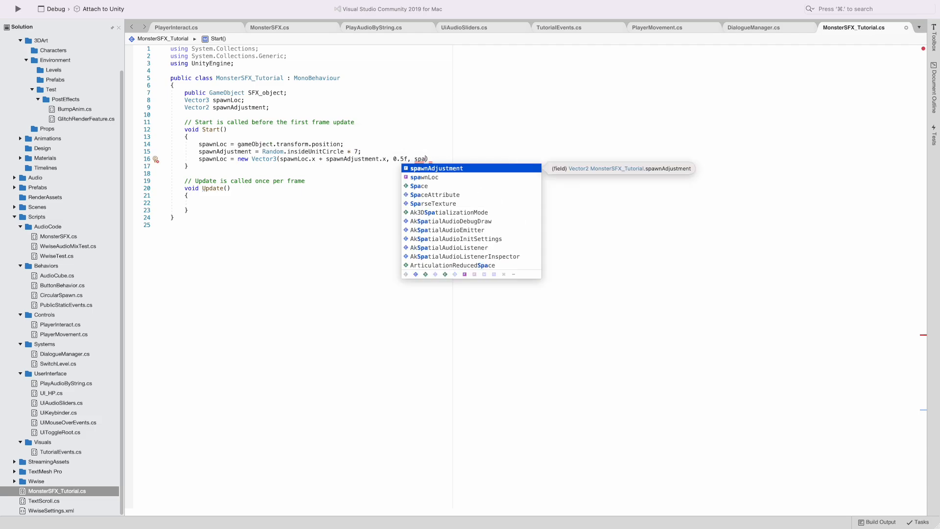
type(".")
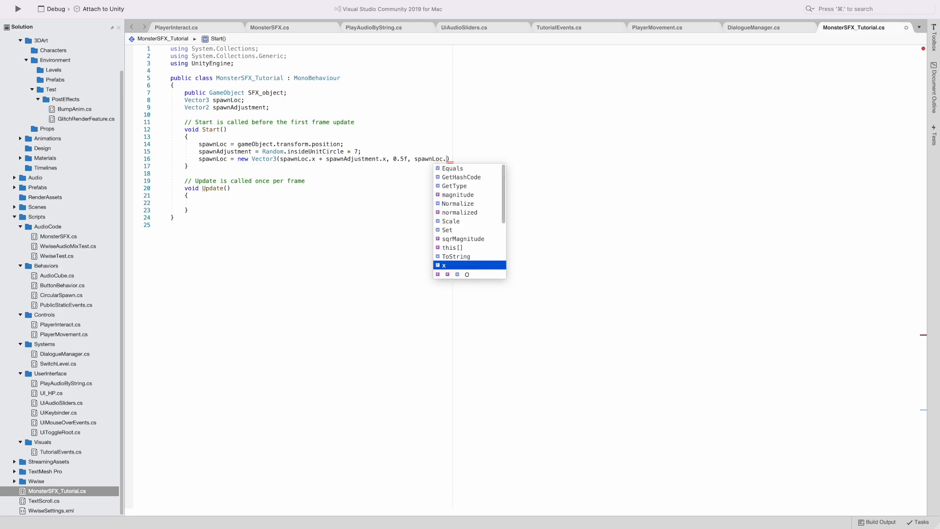
type("z + ")
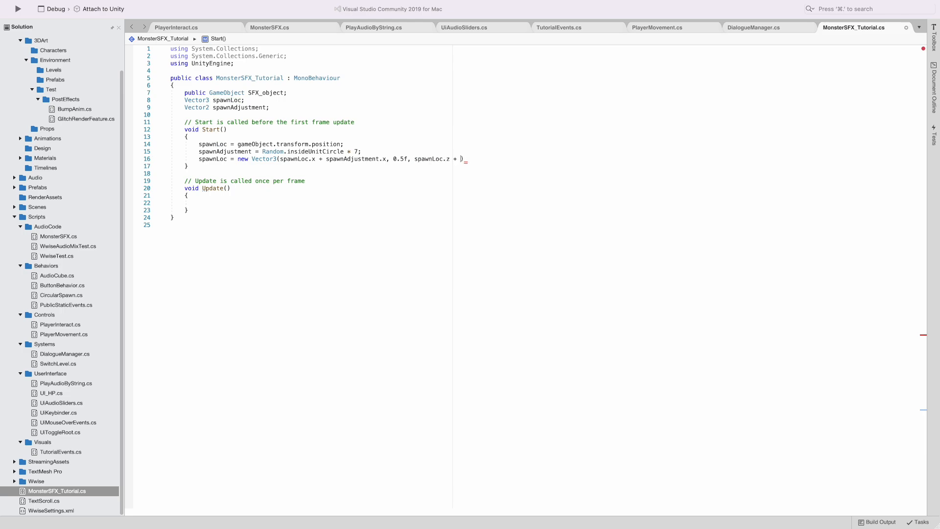
type("spawnAdjustment.y")
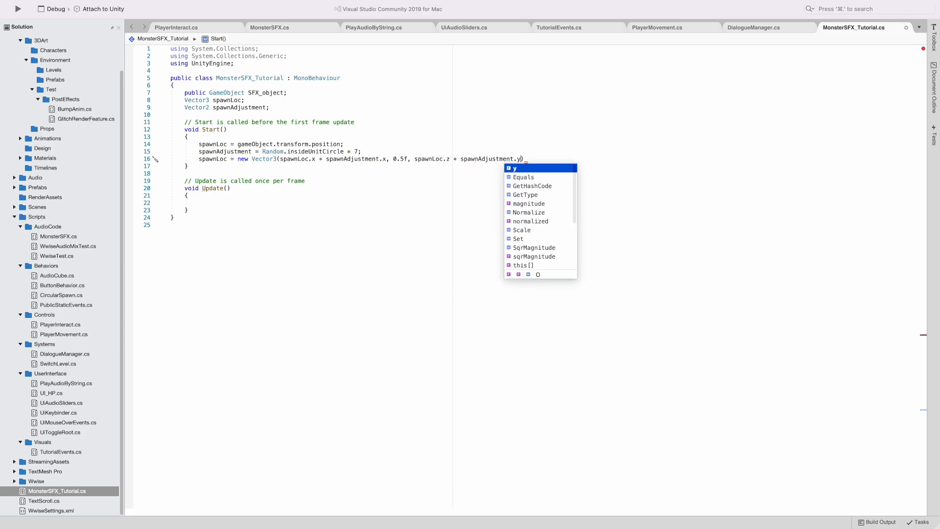
type(");")
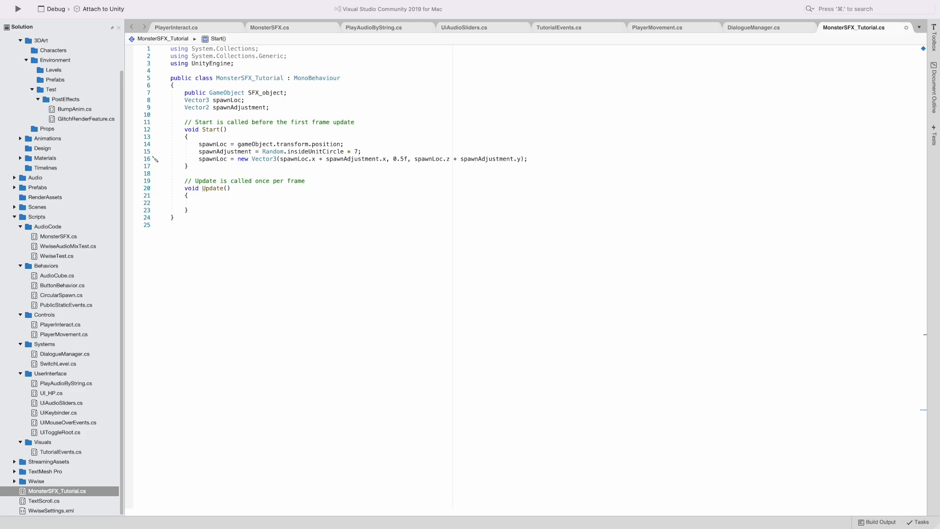
- On a new line in Start, declare a GameObject variable named spawnedSFX_object and assign it an Instantiate call
key("Return")
type("Gam")
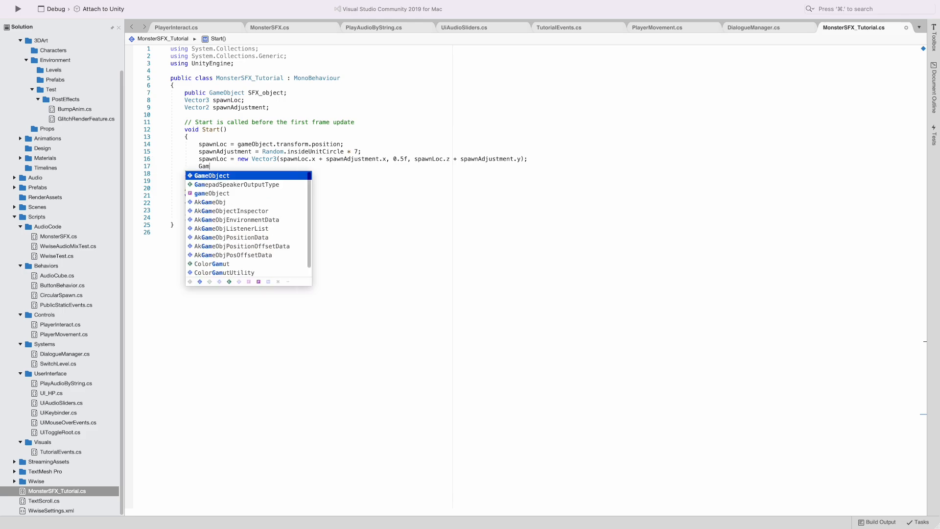
type("eObject sp")
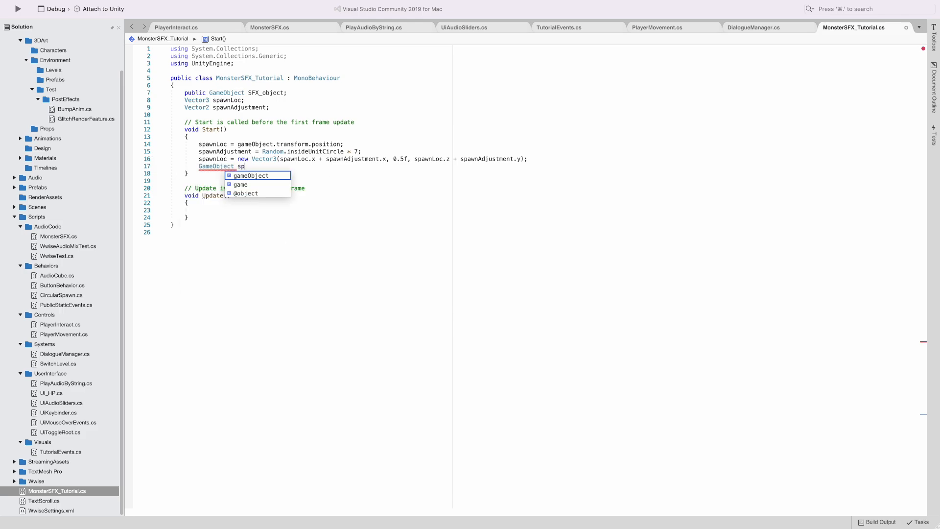
type("awnedSFX_object")
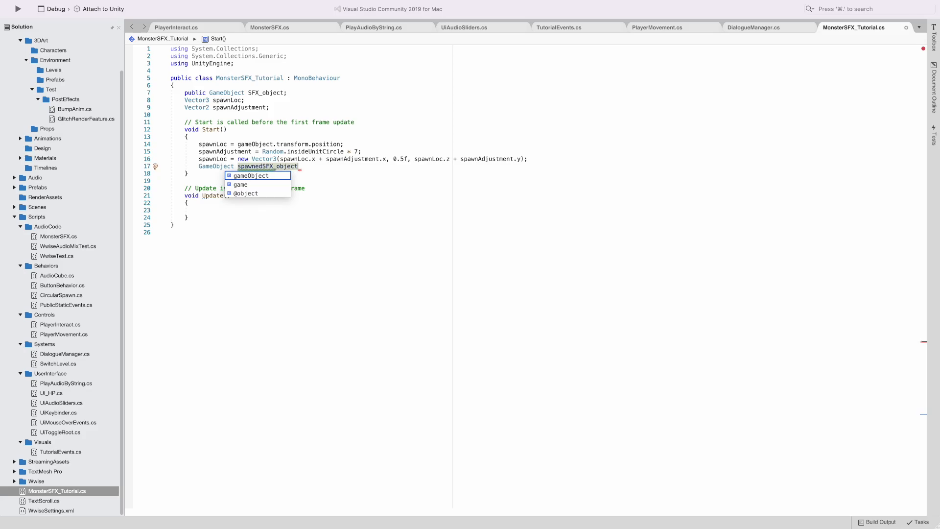
type(" = Ins")
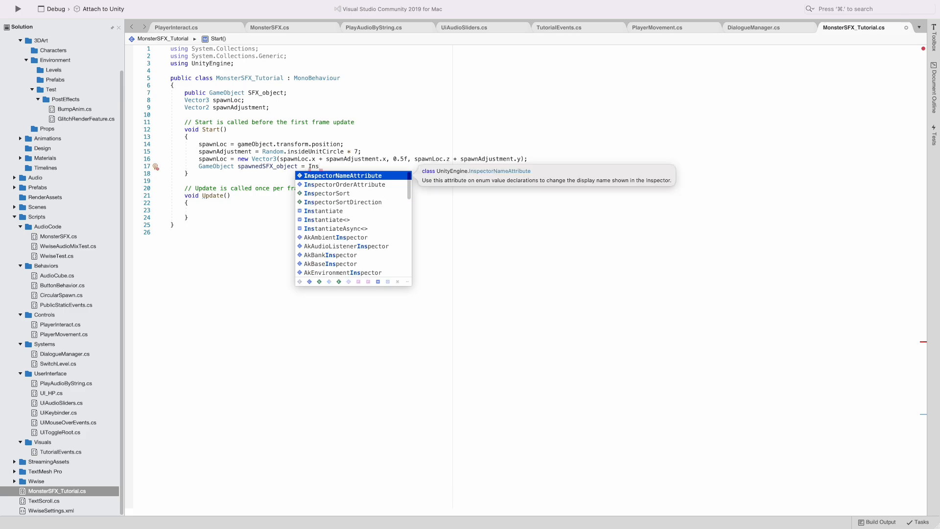
type("ta")
key("Return")
type("(")
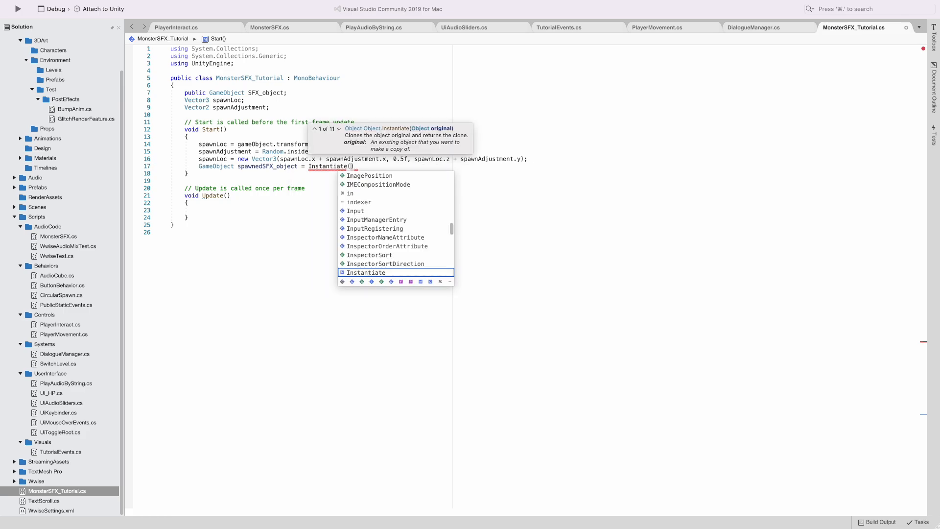
- Fill the Instantiate call with the arguments SFX_object, spawnLoc and Quaternion.identity, and end the statement
type("SFX")
key("Return")
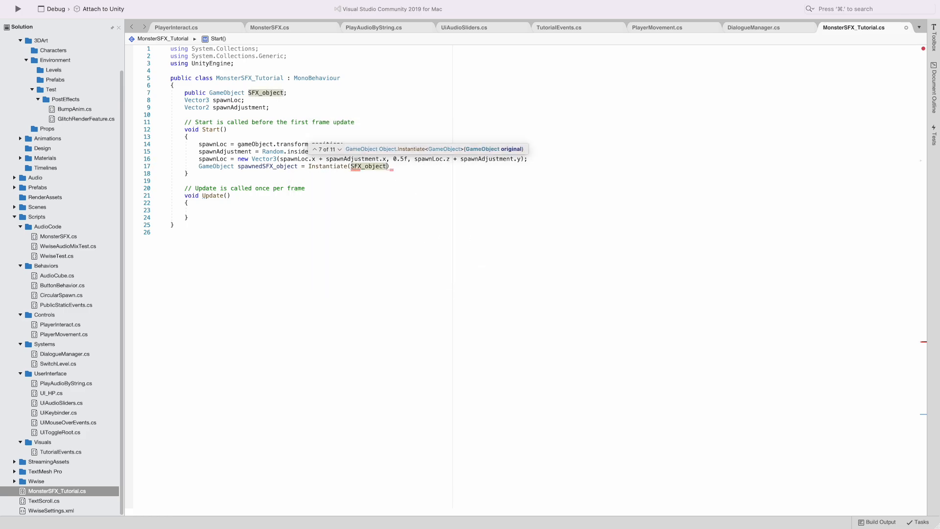
type(", spaw")
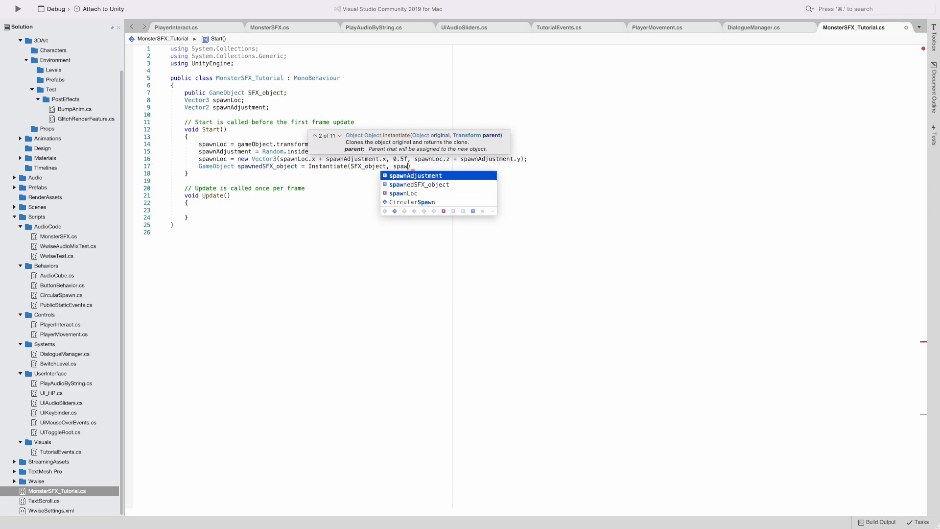
key("Down")
key("Down")
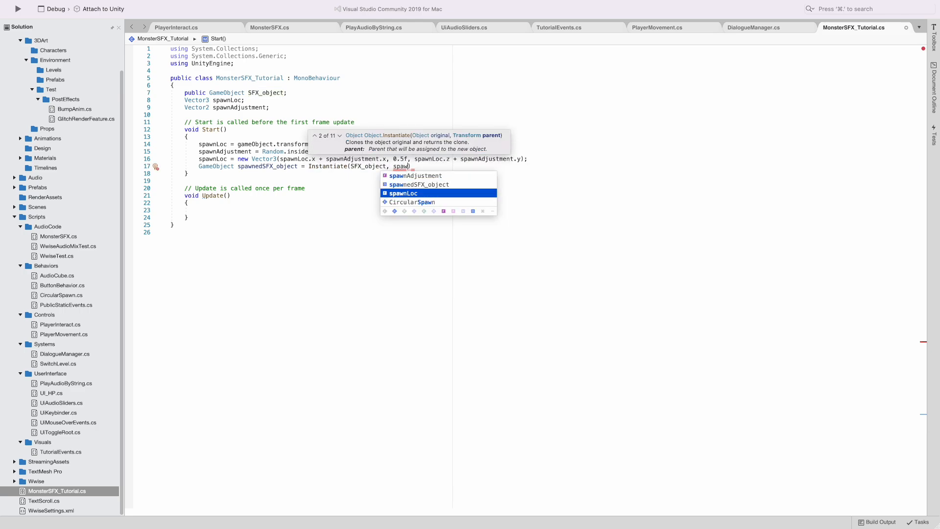
key("Return")
type(", Qua")
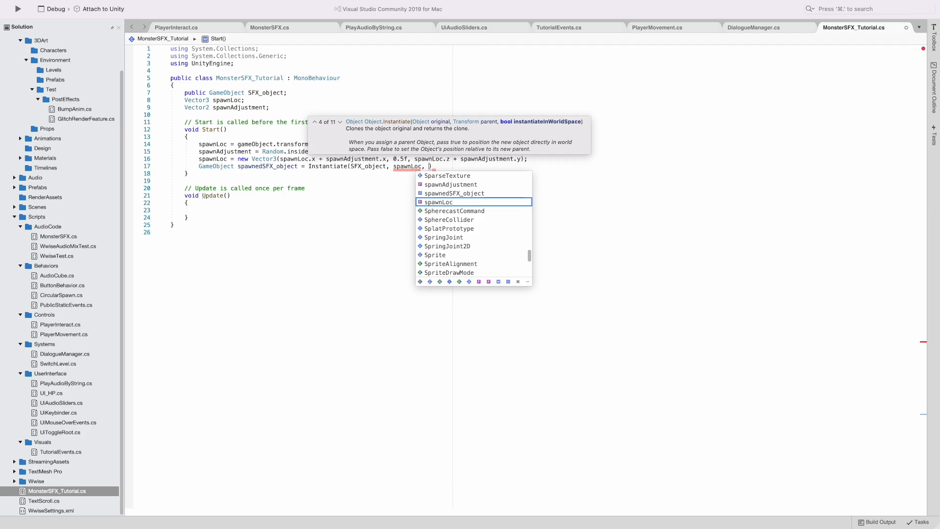
key("Down")
key("Return")
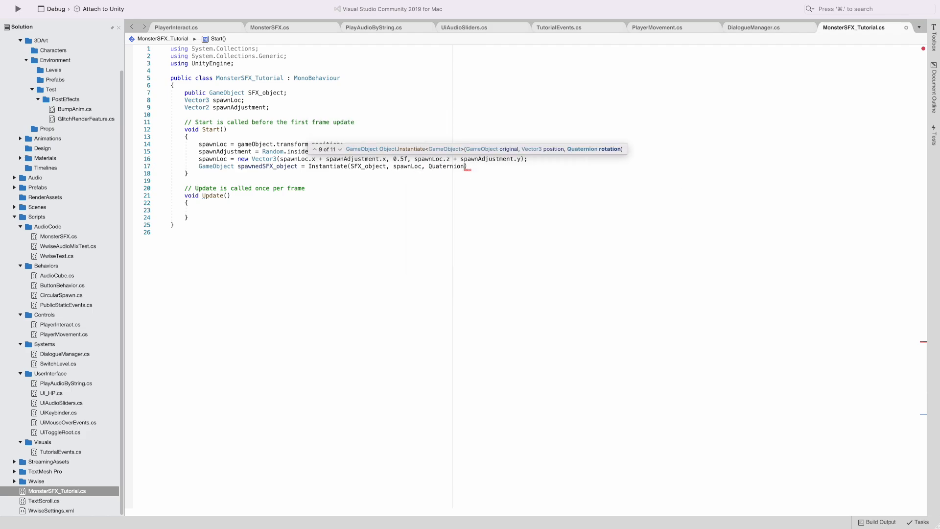
type(".identity);")
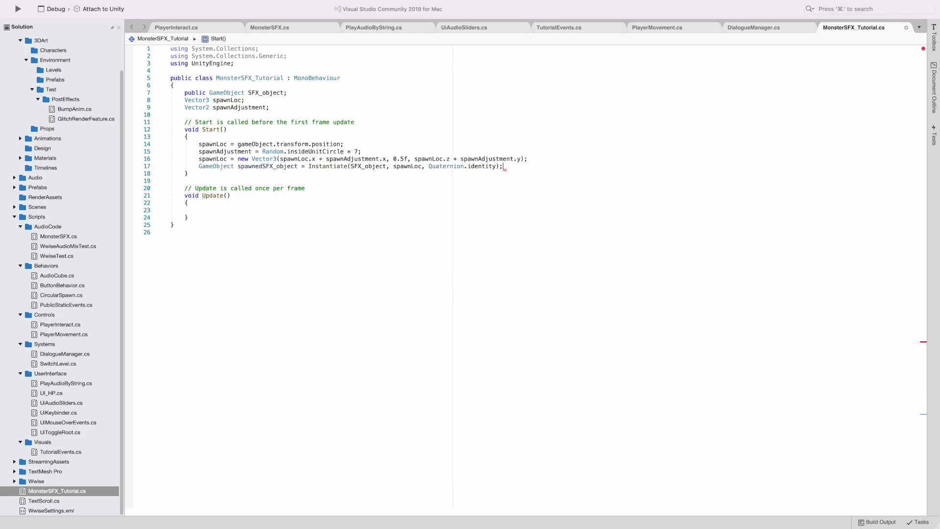
- Add a statement below the Instantiate line that calls SetActive(true) on spawnedSFX_object
key("Return")
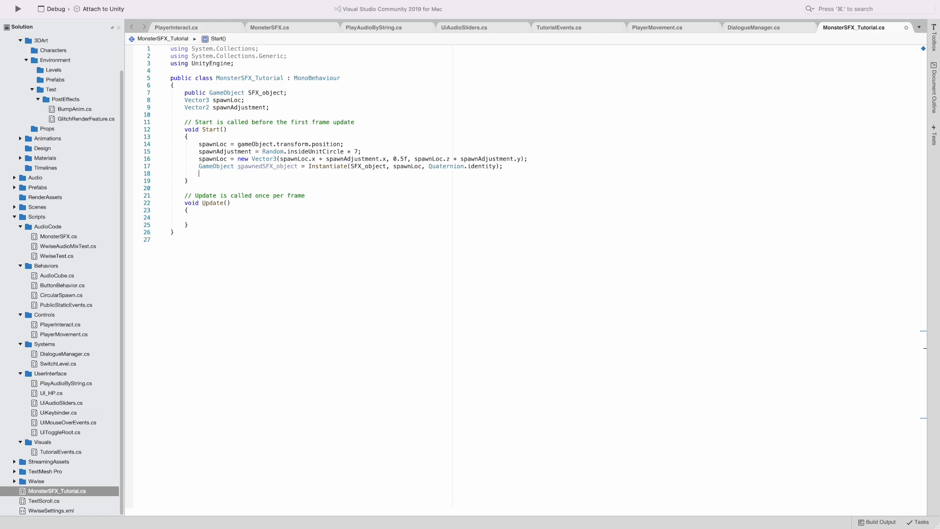
type("spaw")
key("Up")
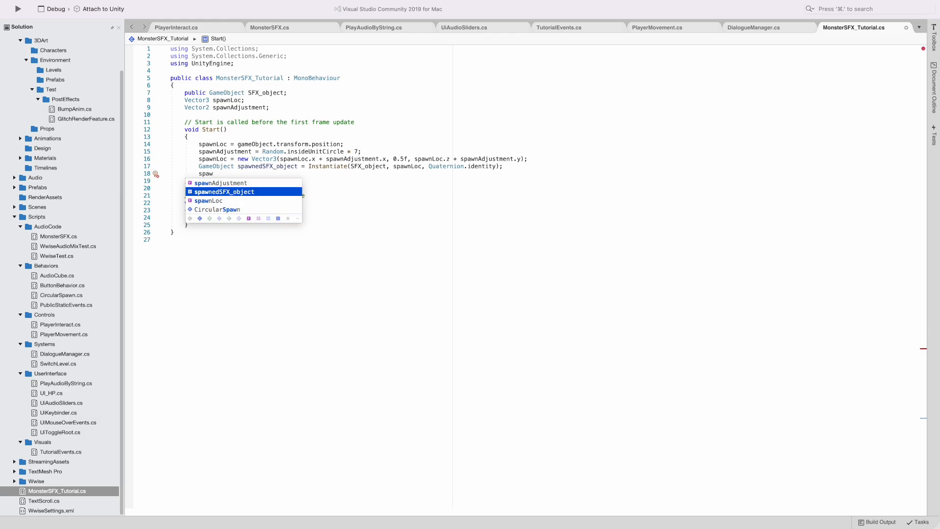
key("Return")
type(".Se")
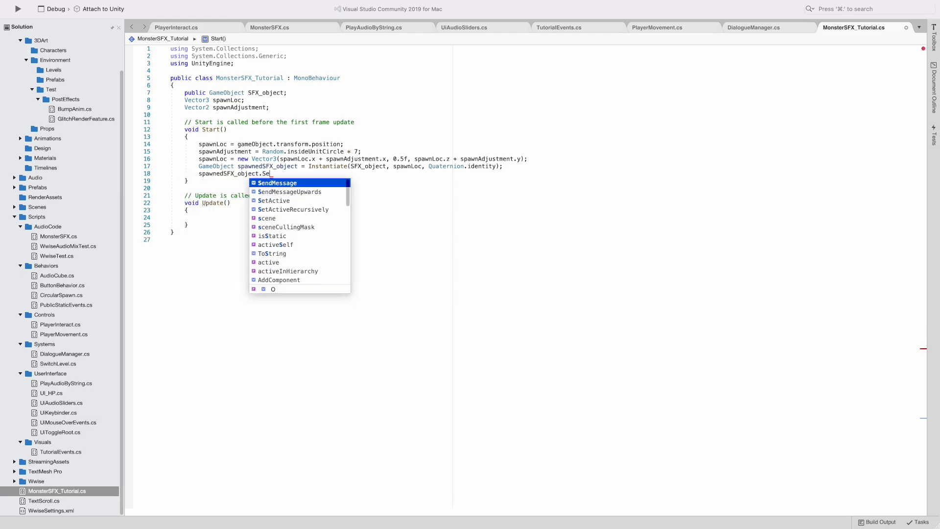
type("t")
key("Return")
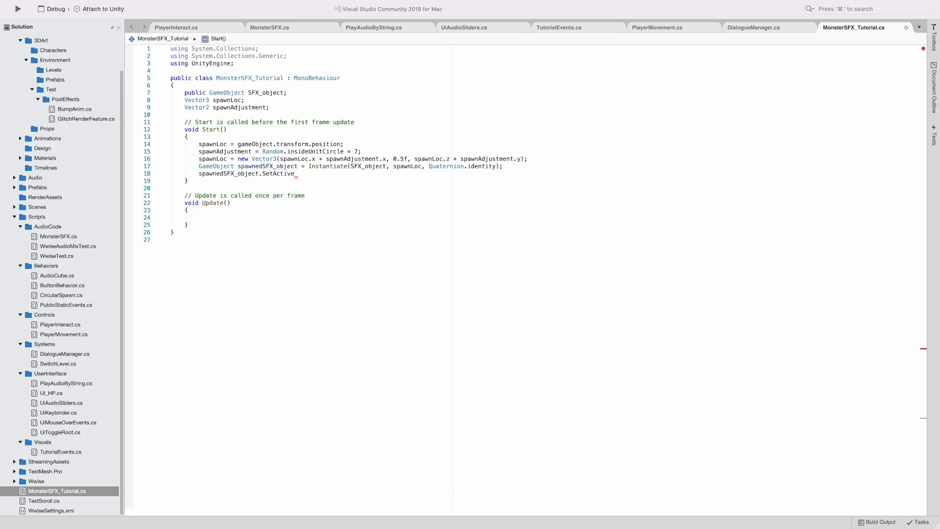
type("(tr")
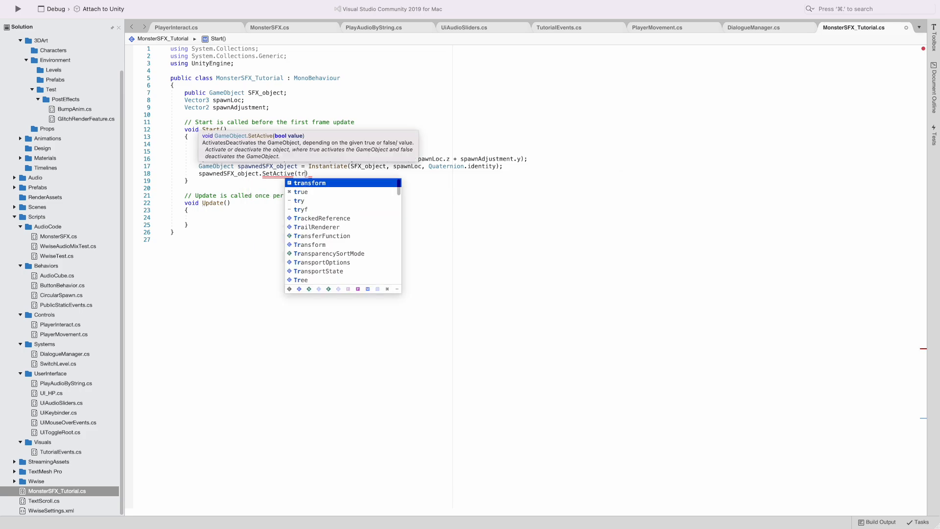
type("ue);")
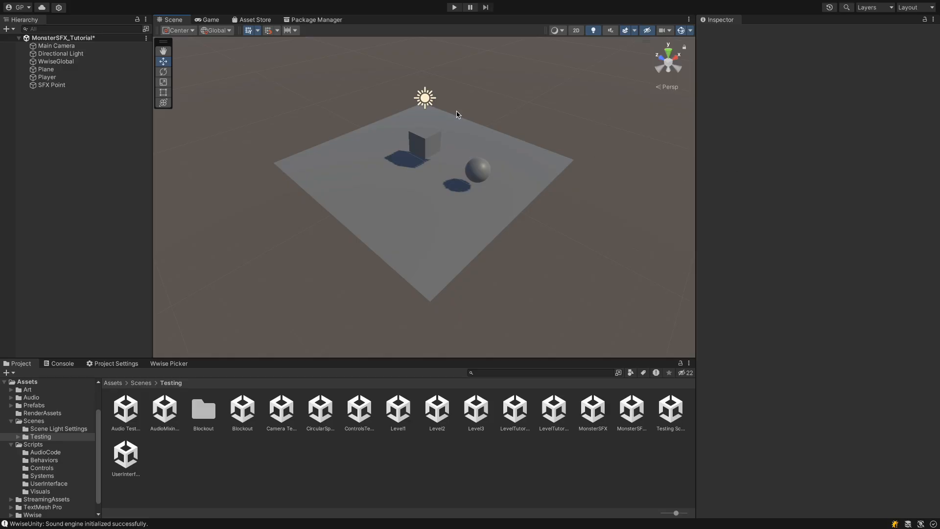
- In Unity, assign SFX Point to the Player script's SFX_object field and deactivate the SFX Point object
left_click(47, 77)
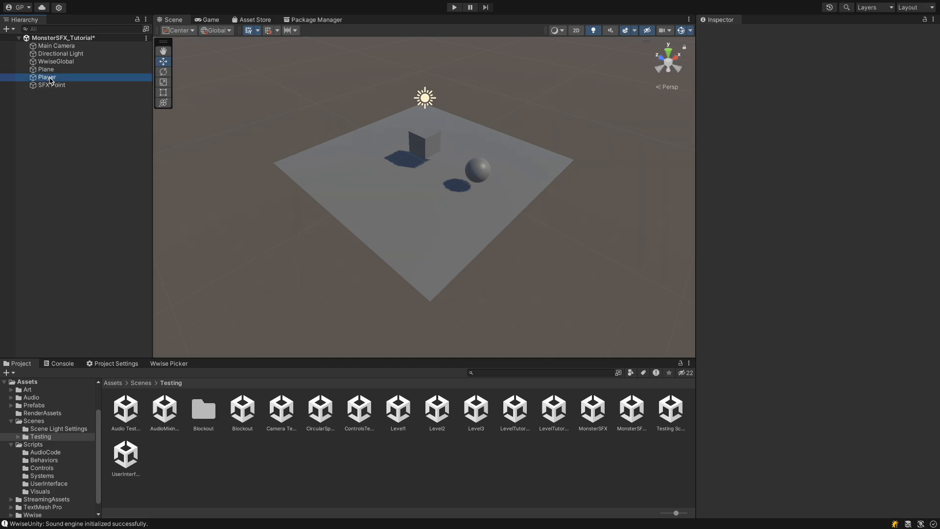
left_click_drag(49, 85, 827, 174)
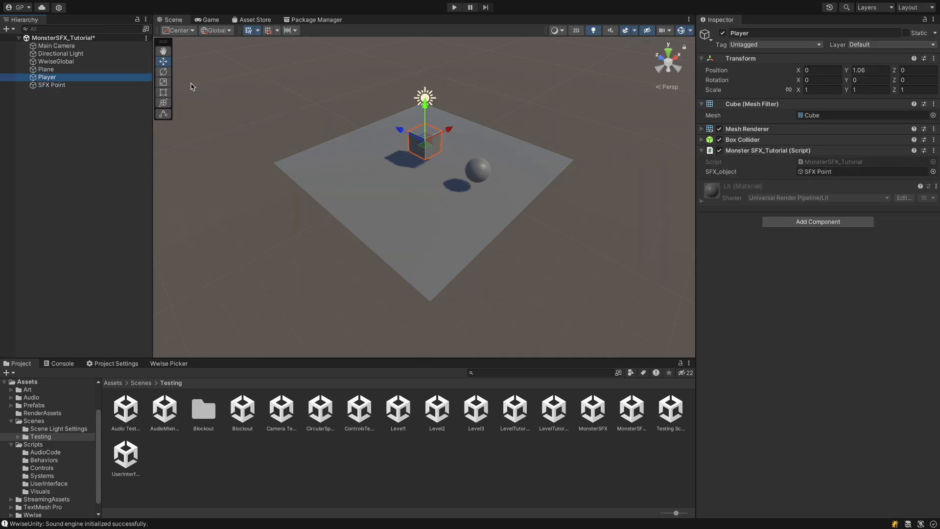
left_click(79, 85)
left_click(724, 34)
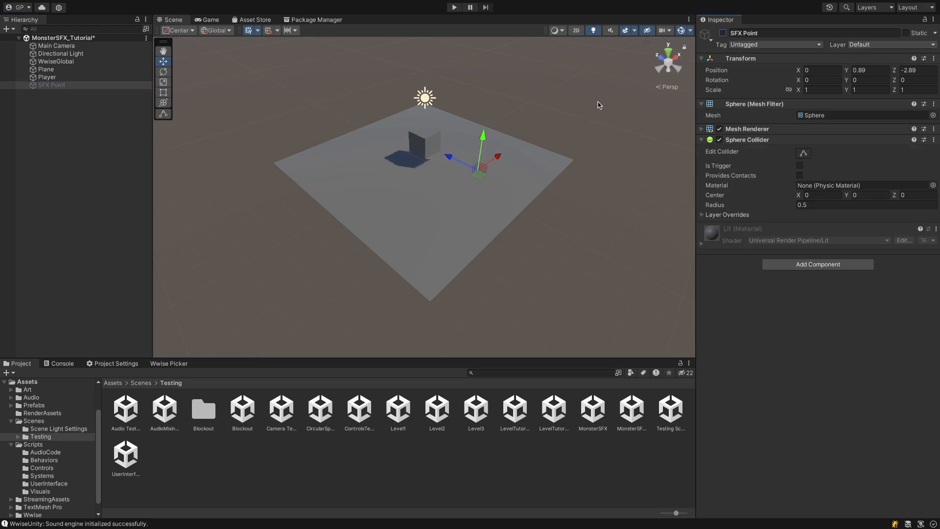
left_click(597, 105)
- Play and stop the scene repeatedly to check that the sphere spawns at random positions around the Player
left_click(454, 7)
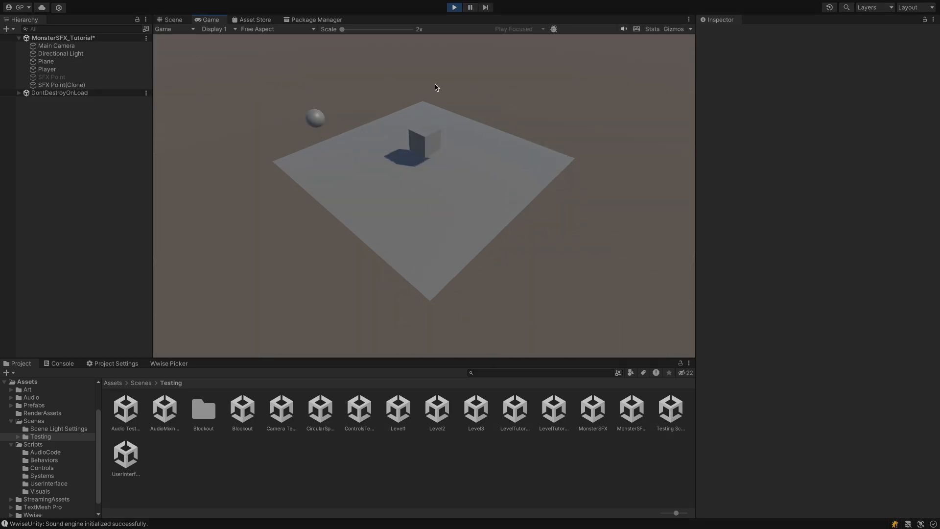
left_click(454, 7)
left_click(454, 8)
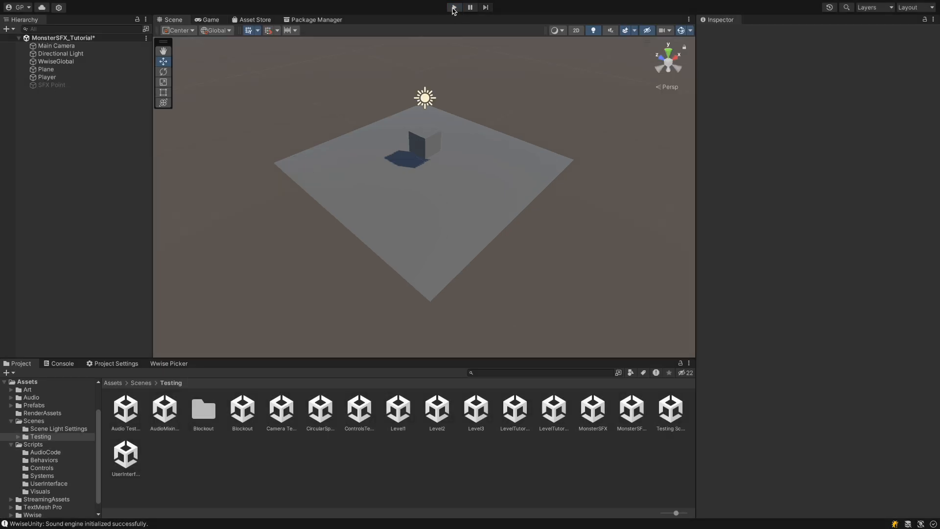
left_click(454, 8)
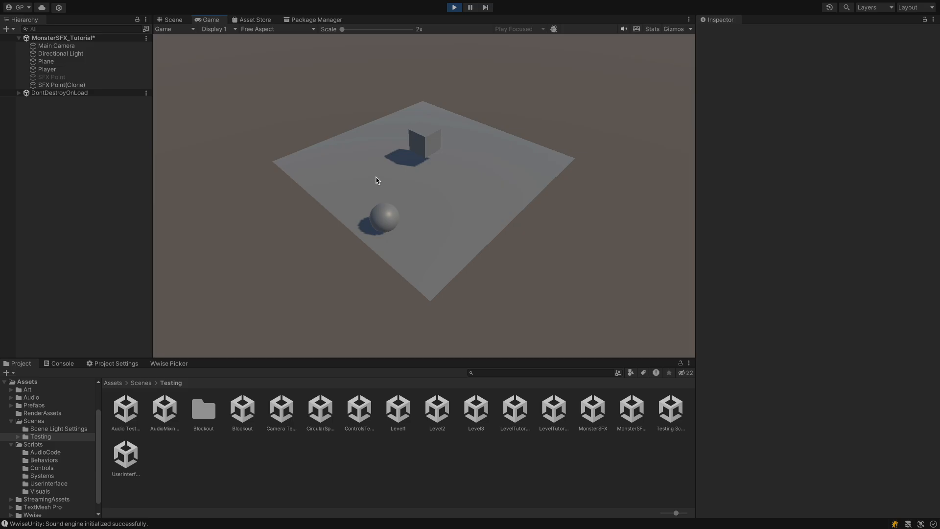
left_click(454, 7)
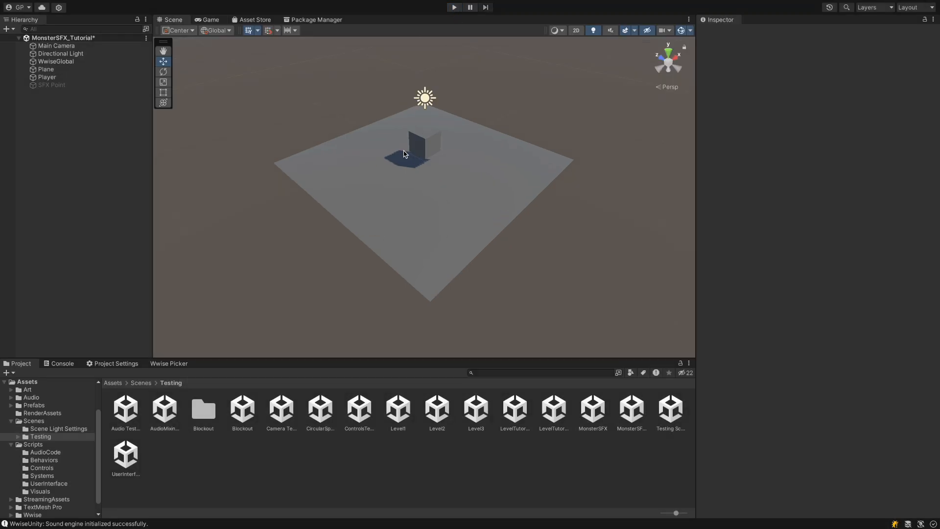
- Move the Player off the plane to about X 8.17, Z -3.13 and play the scene to test the spawn position
left_click(72, 77)
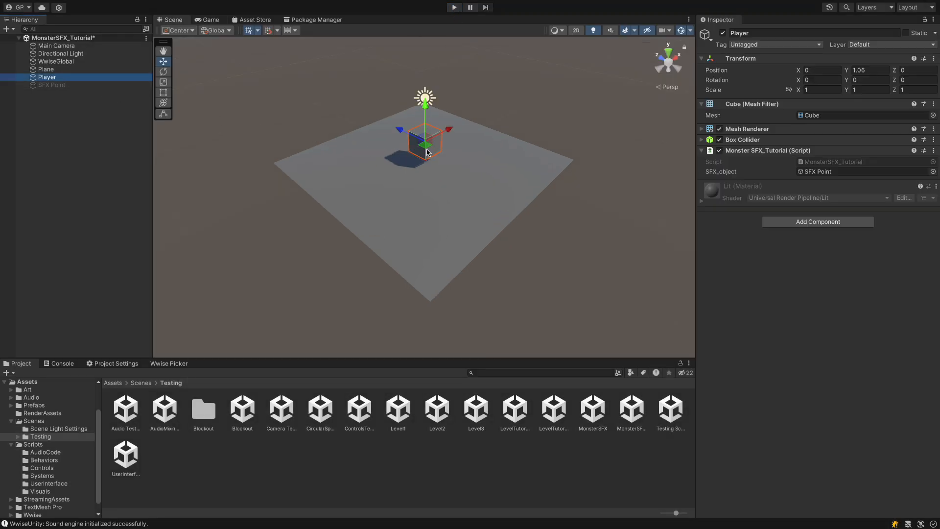
left_click_drag(425, 145, 576, 118)
left_click(455, 8)
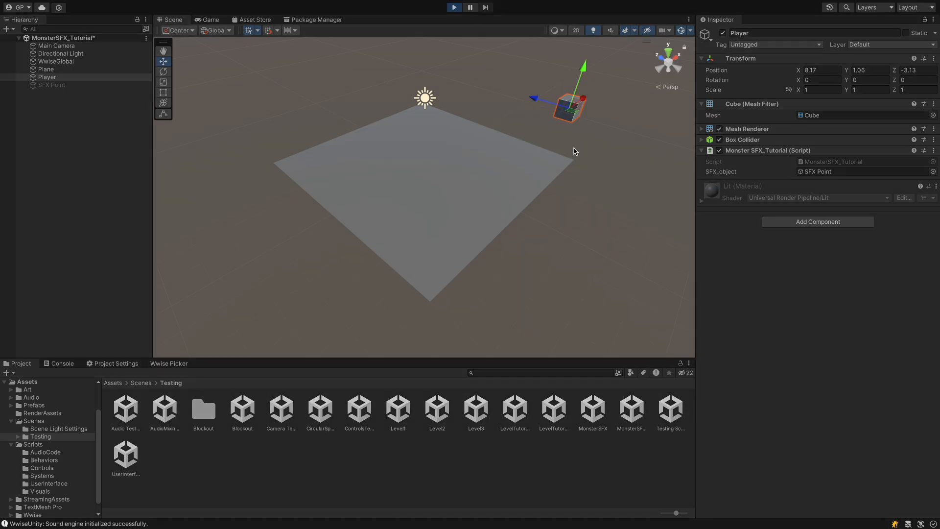
left_click(455, 8)
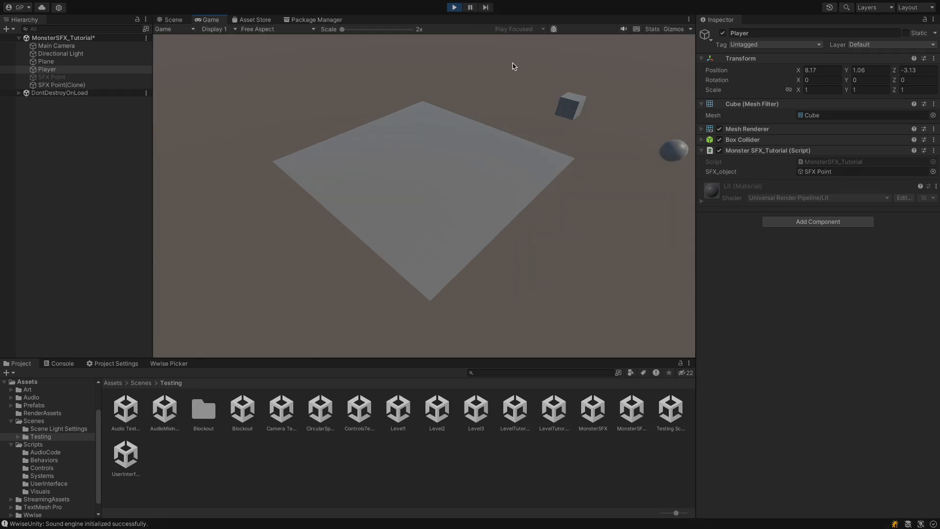
left_click(455, 9)
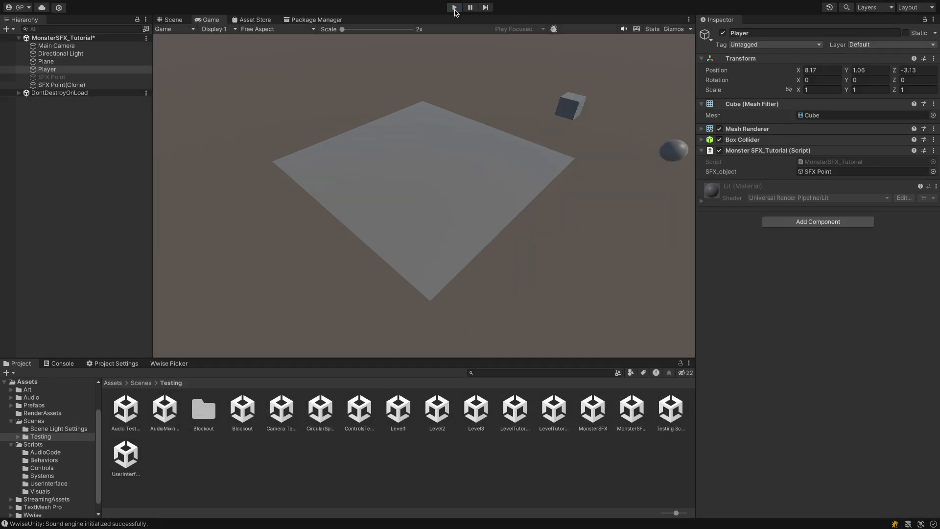
- Move the Player cube back onto the plane near its centre
left_click(571, 136)
left_click(569, 116)
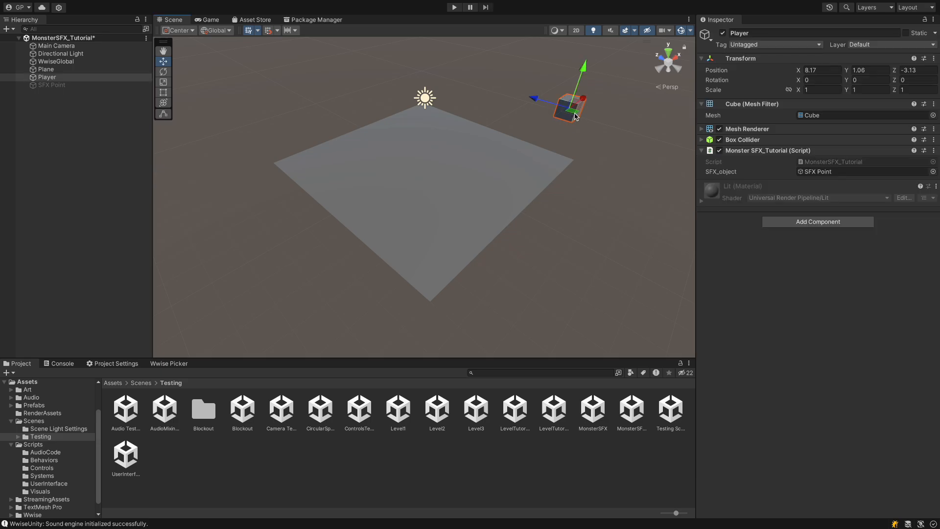
left_click_drag(570, 116, 429, 162)
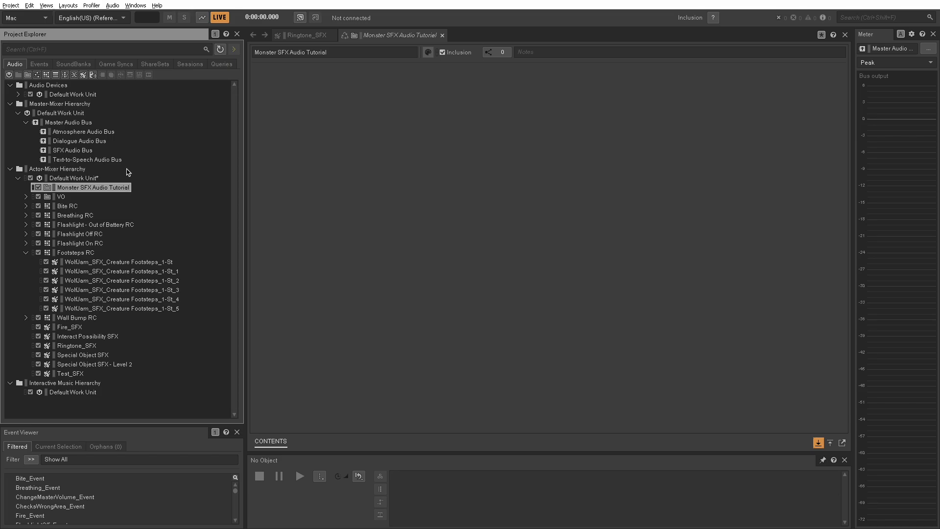
- In Wwise, create a random container named Monster SFX Footsteps RC under Monster SFX Audio Tutorial
left_click(46, 75)
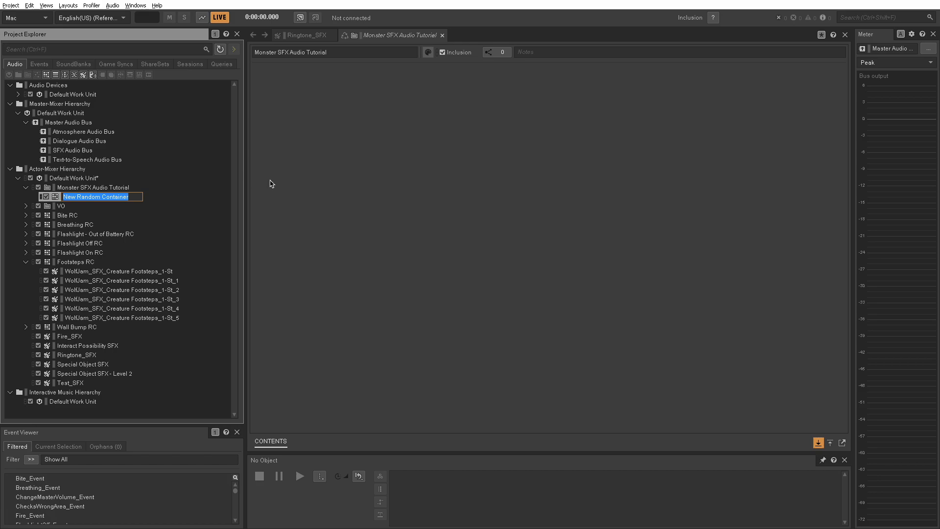
type("Monster")
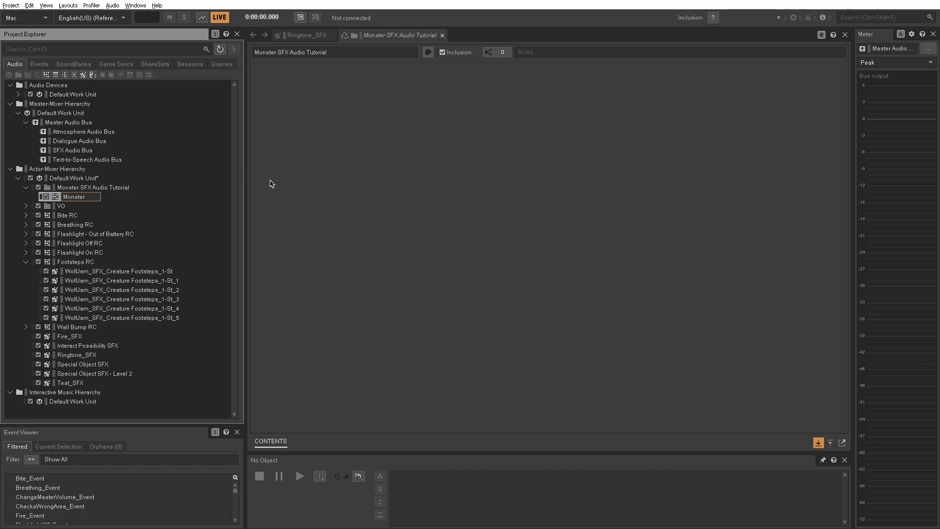
type(" SFX Footsteps RC")
key("Return")
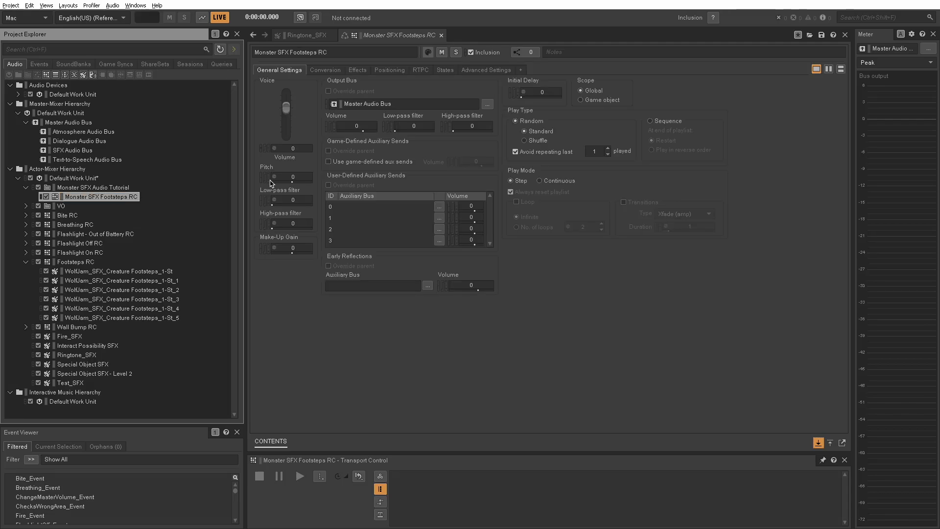
- Open the audio file importer for Monster SFX Footsteps RC and add all six Creature Footsteps WAV files from WolfJam_SFX/Bounced Files/Footsteps
right_click(100, 200)
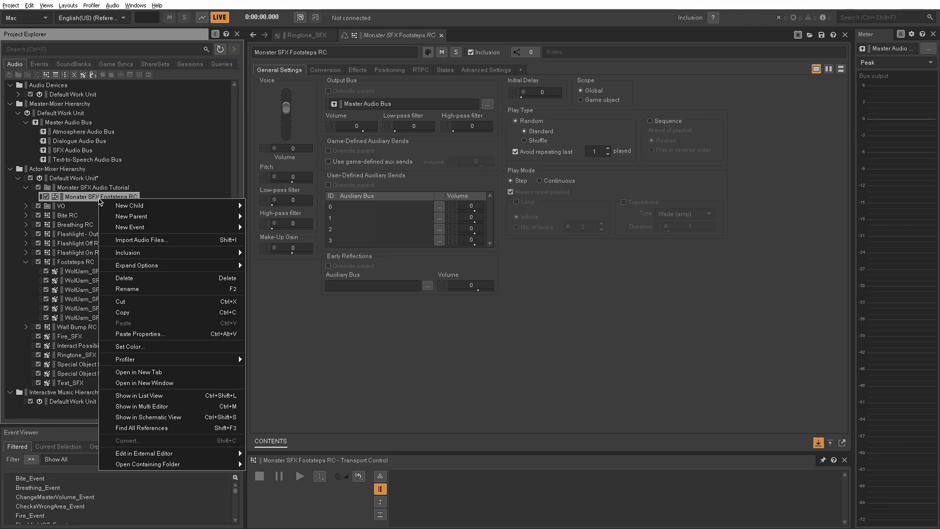
left_click(164, 240)
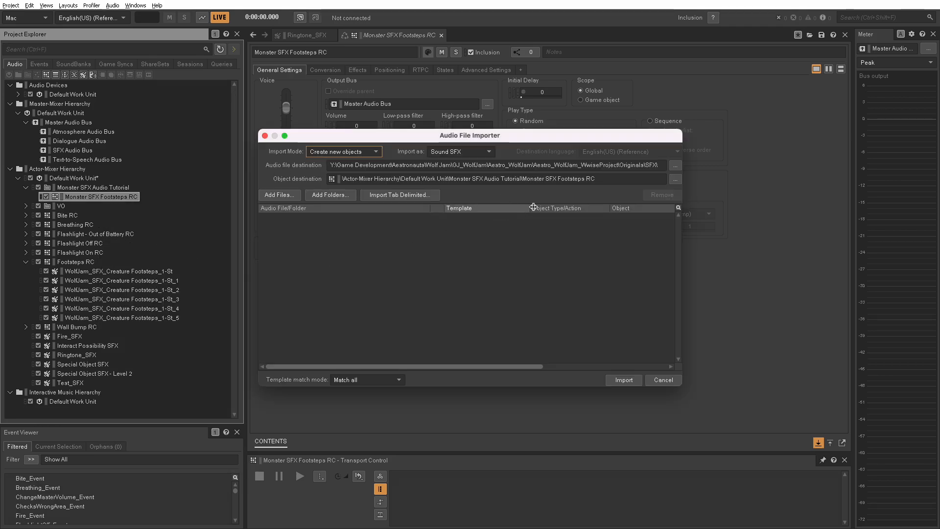
left_click(277, 194)
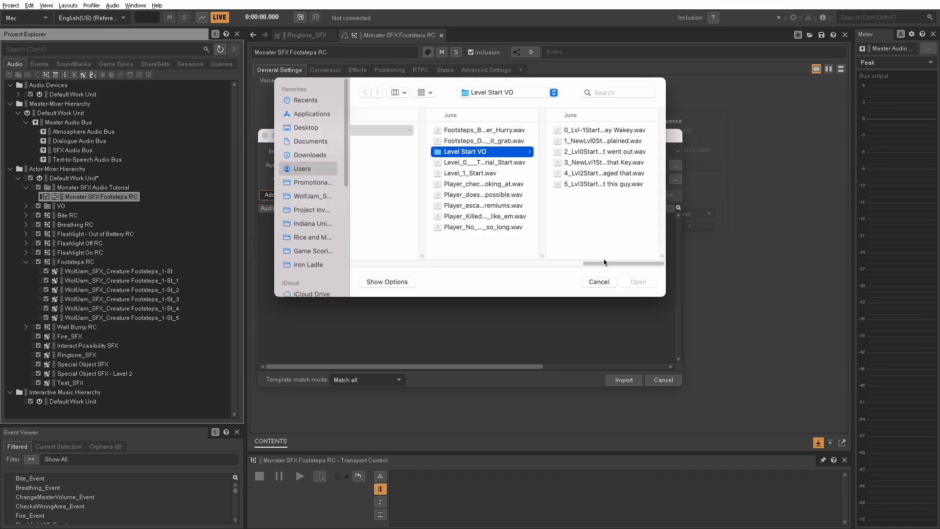
left_click_drag(604, 263, 533, 263)
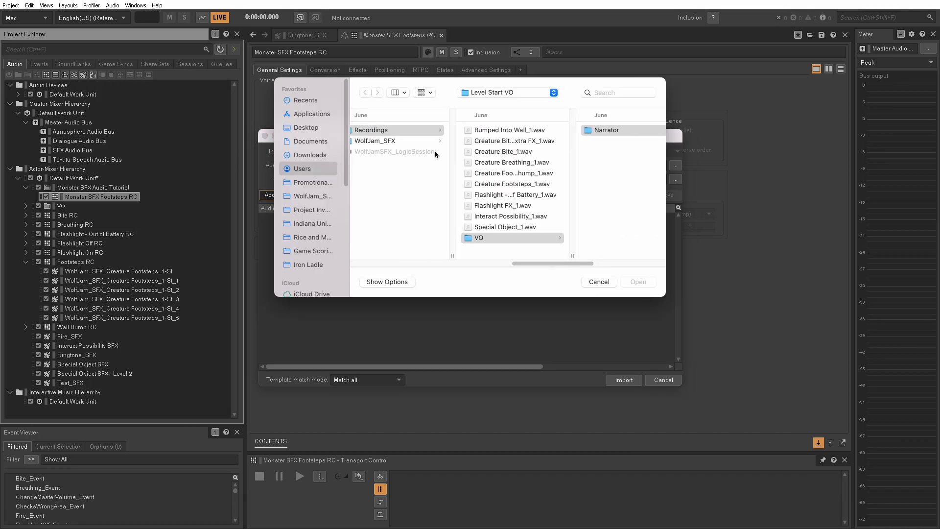
left_click(420, 140)
left_click(521, 141)
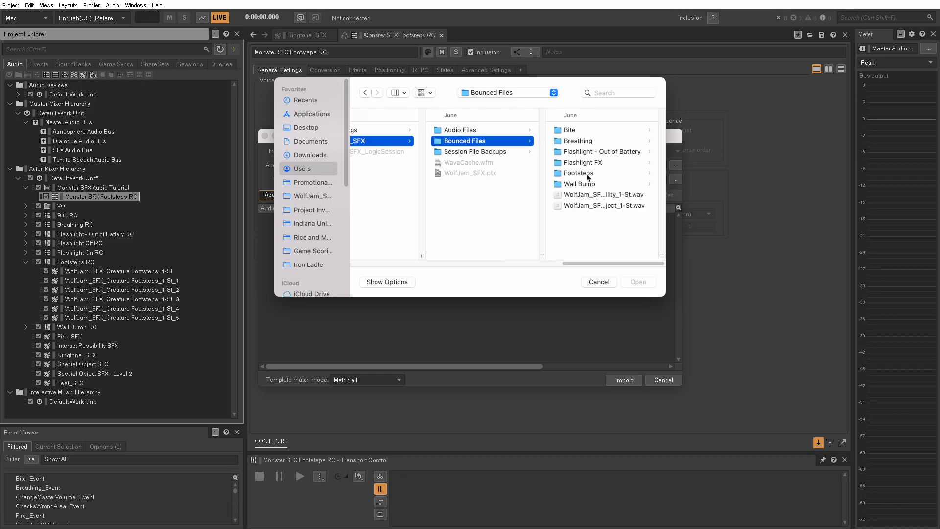
left_click(587, 176)
left_click(590, 130)
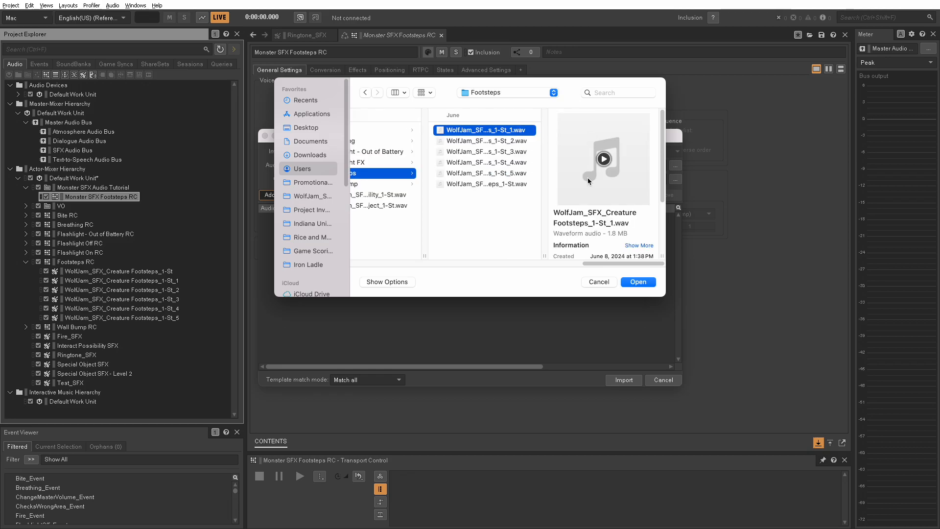
left_click(517, 185, "shift")
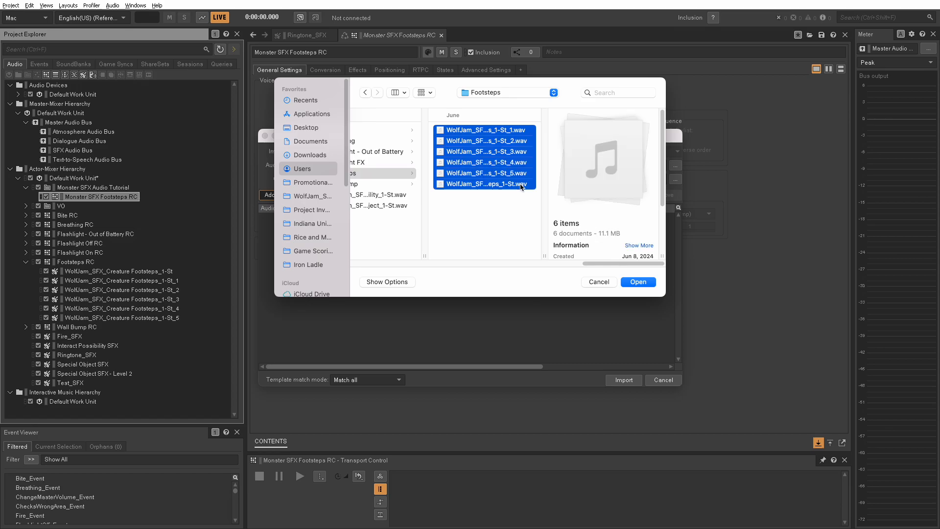
left_click(638, 282)
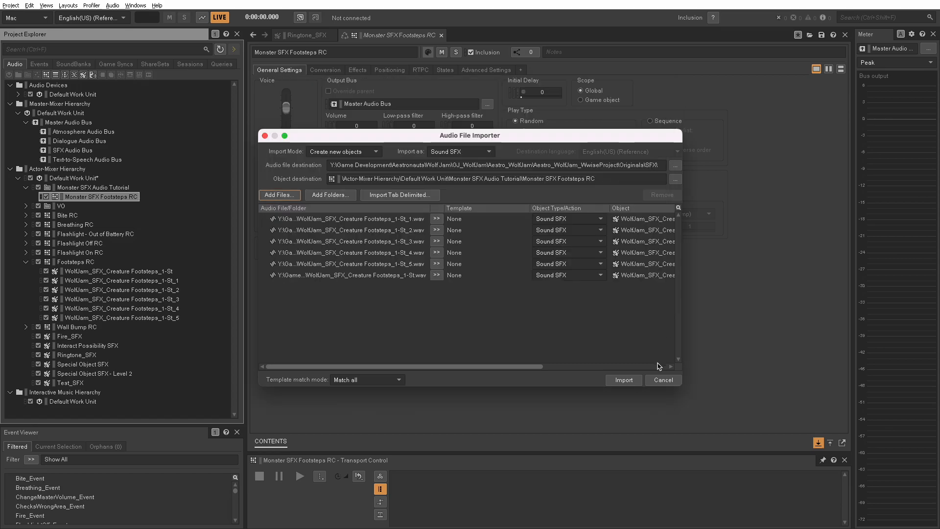
- Import the footstep files with all conflicts set to Use Existing, and expand the Monster SFX Footsteps RC container
left_click(623, 380)
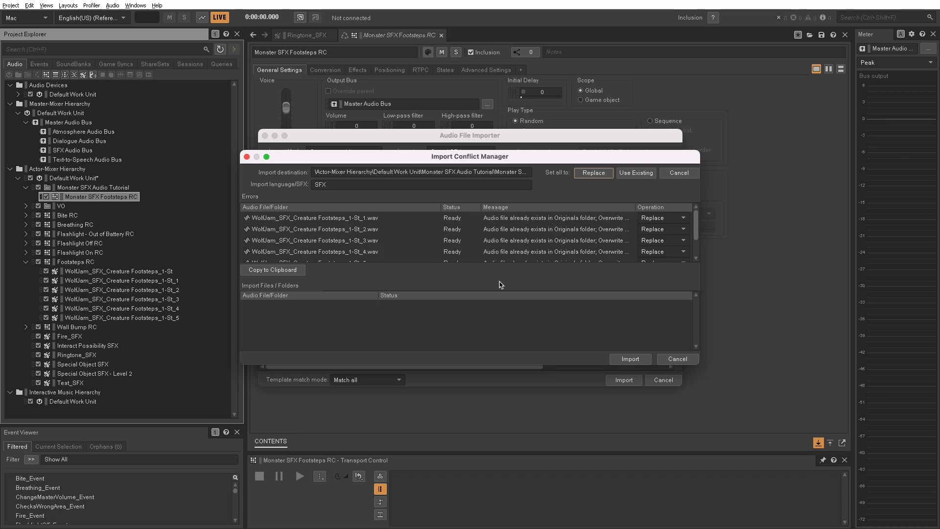
left_click(642, 179)
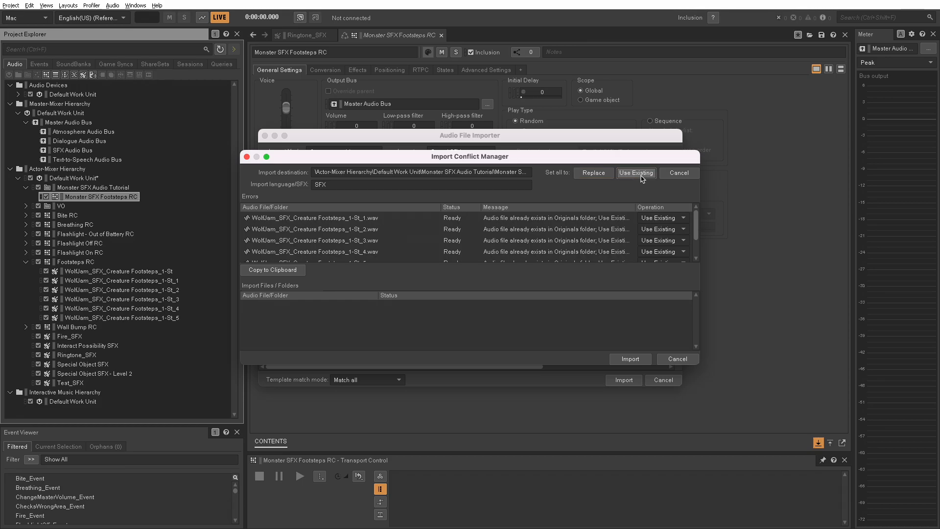
left_click(630, 359)
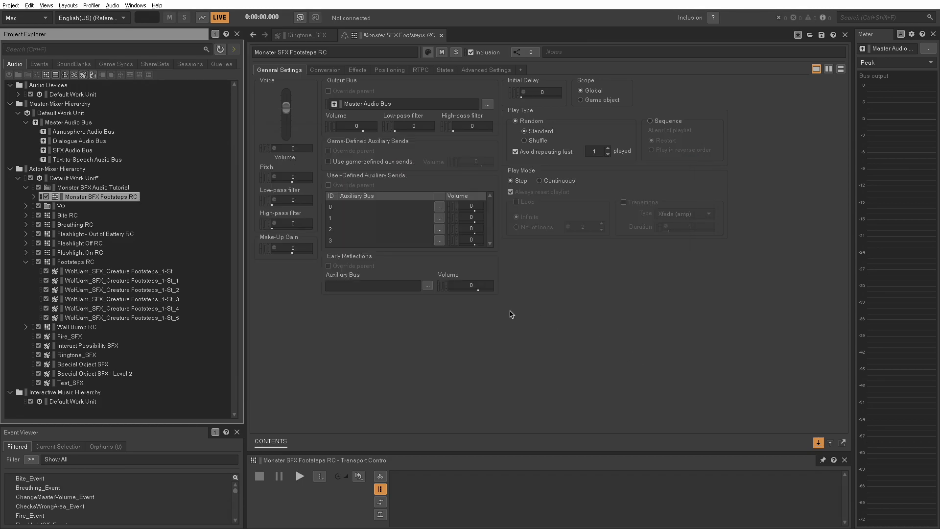
left_click(33, 197)
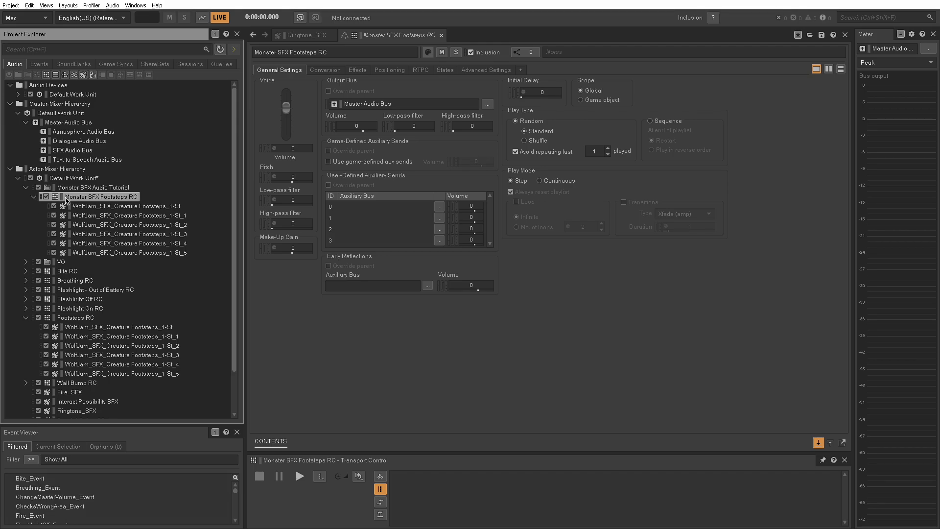
- Create a random container named Monster SFX Breathing RC under Monster SFX Audio Tutorial
left_click(65, 188)
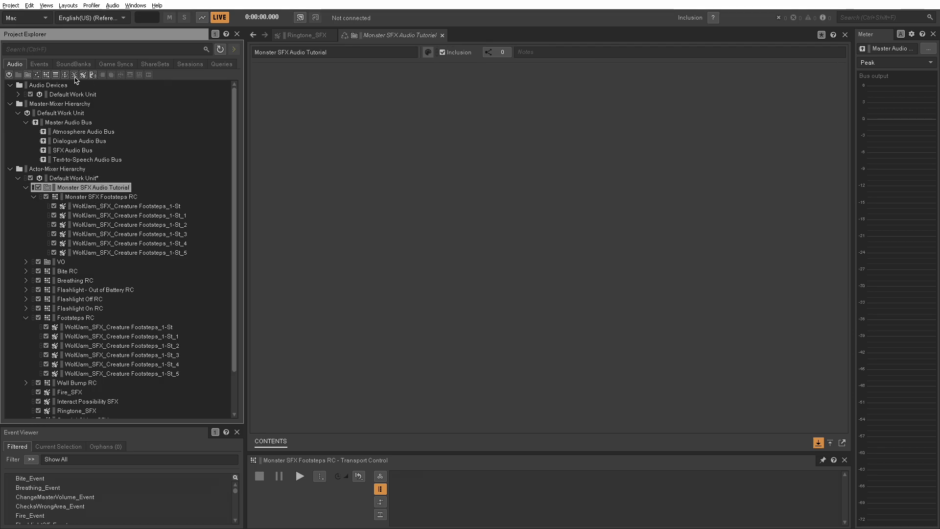
left_click(48, 75)
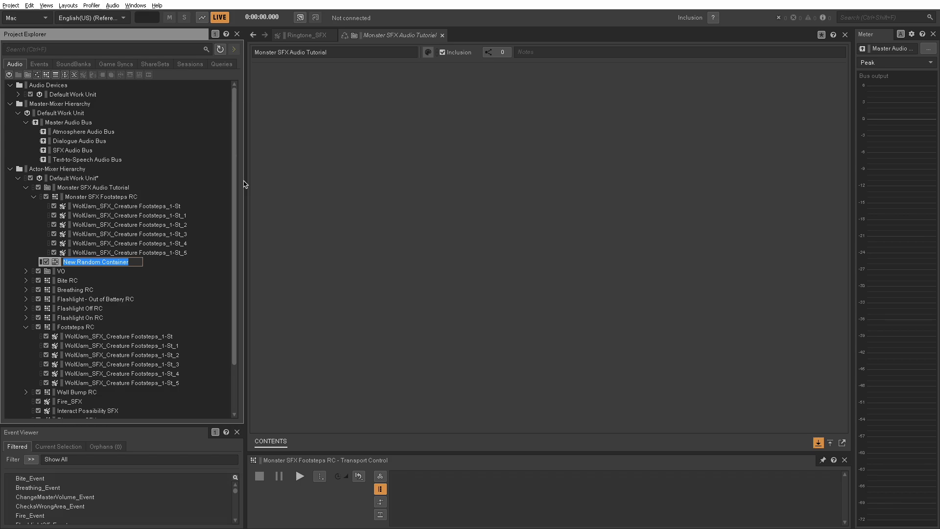
type("Monster SFX")
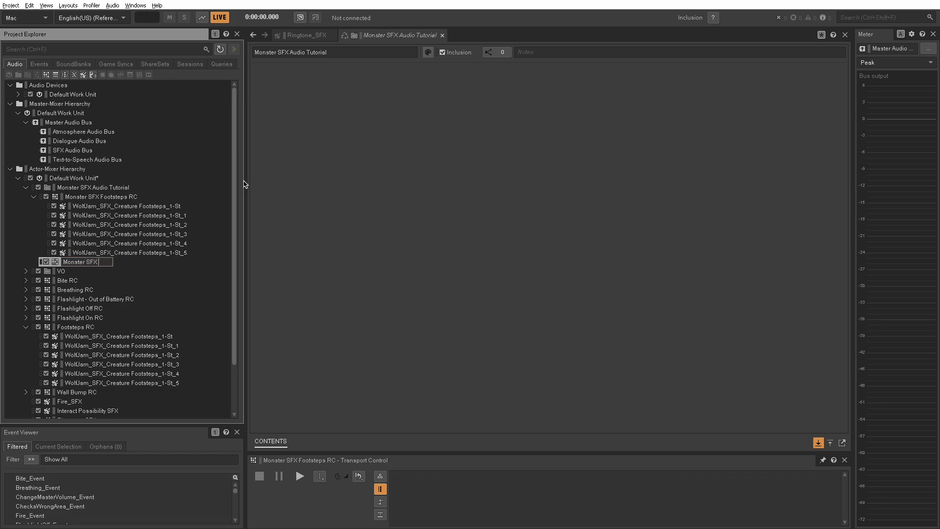
type(" Breathing RC")
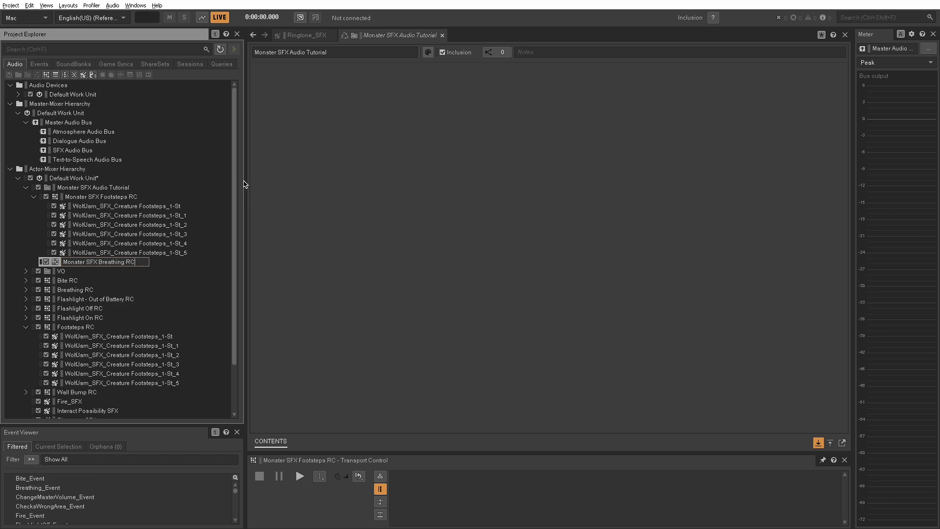
key("Return")
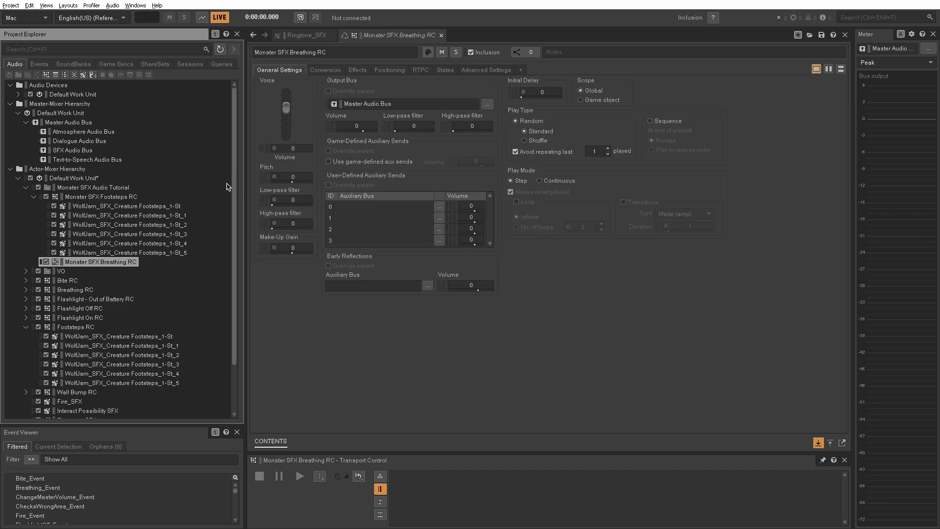
- Open the audio file importer for Monster SFX Breathing RC and add all four Creature Breathing WAV files from the Breathing folder
right_click(112, 262)
mouse_move(152, 277)
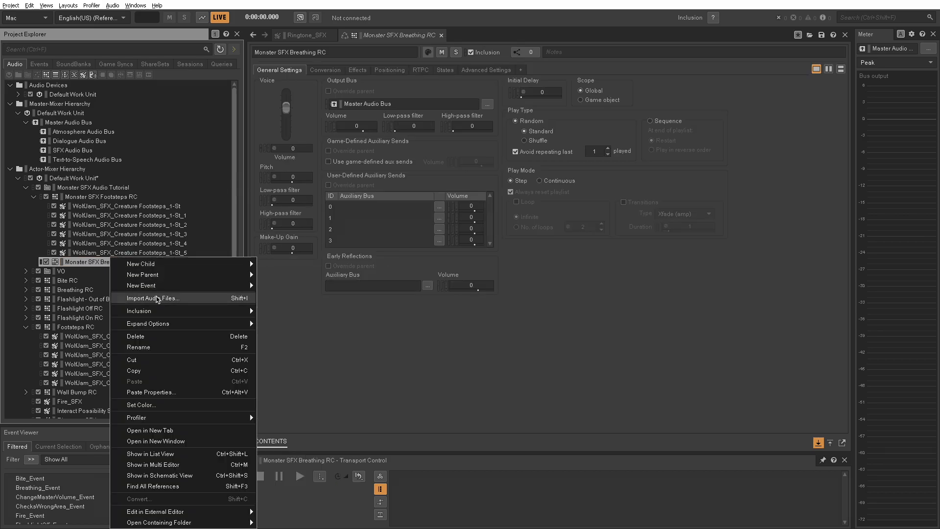
left_click(157, 298)
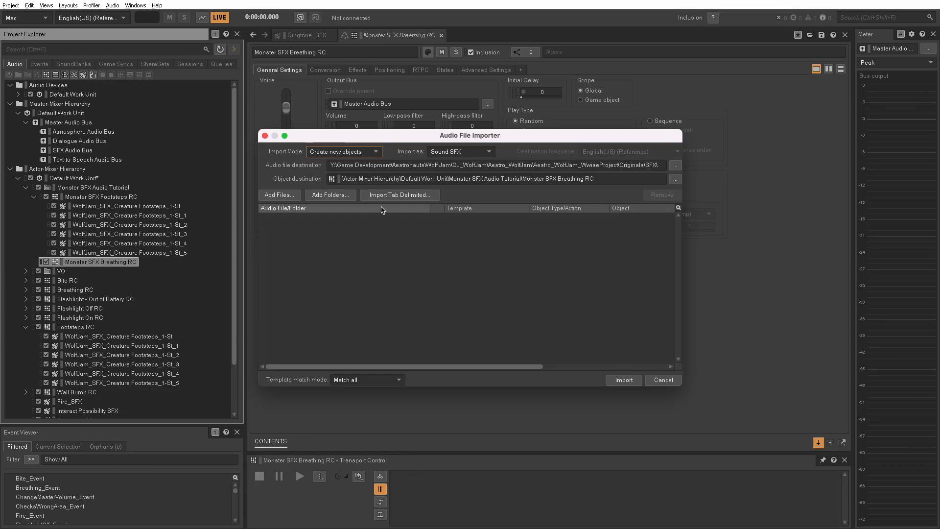
left_click(288, 196)
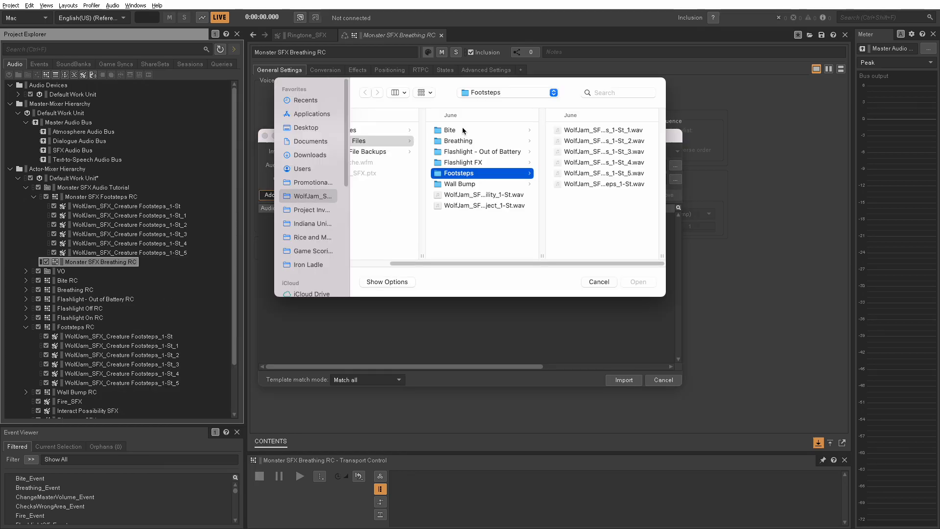
left_click(468, 141)
left_click(600, 131)
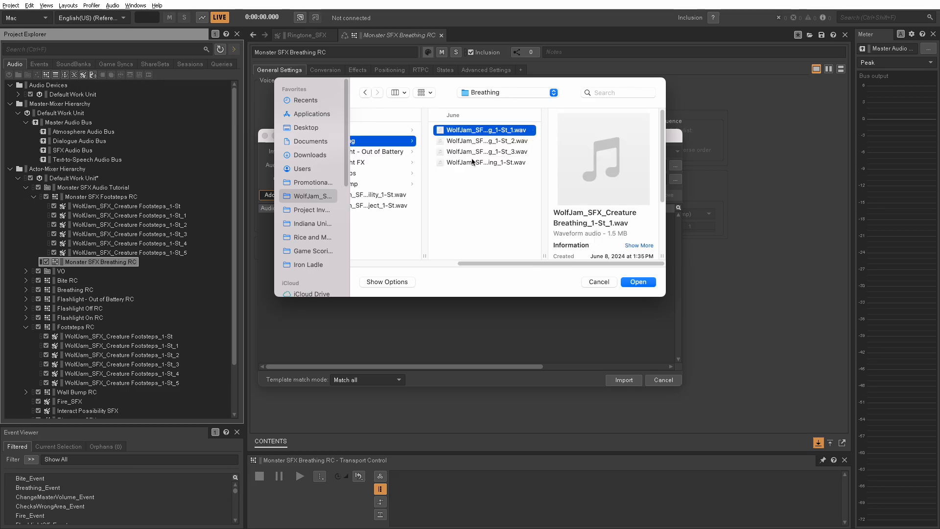
left_click(487, 165, "shift")
left_click(637, 281)
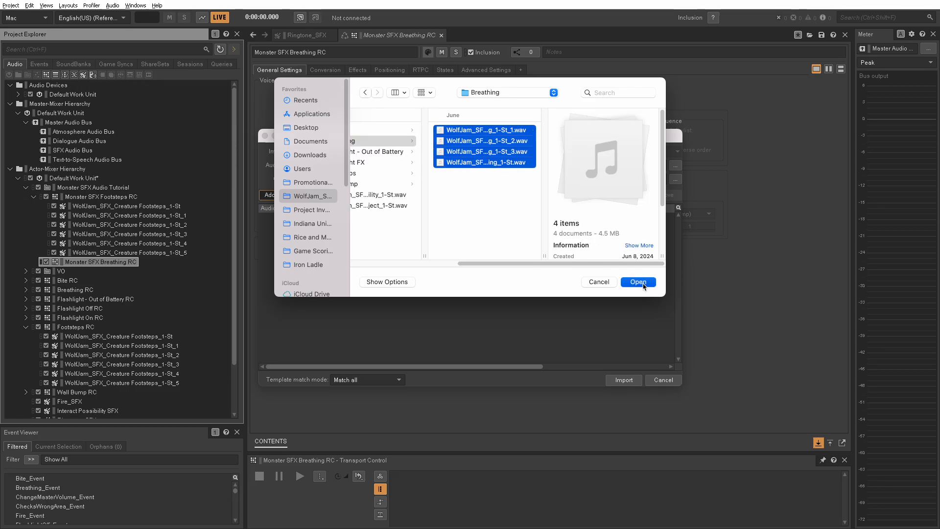
- Import the breathing files with all conflicts set to Use Existing, and expand the Monster SFX Breathing RC container
left_click(626, 379)
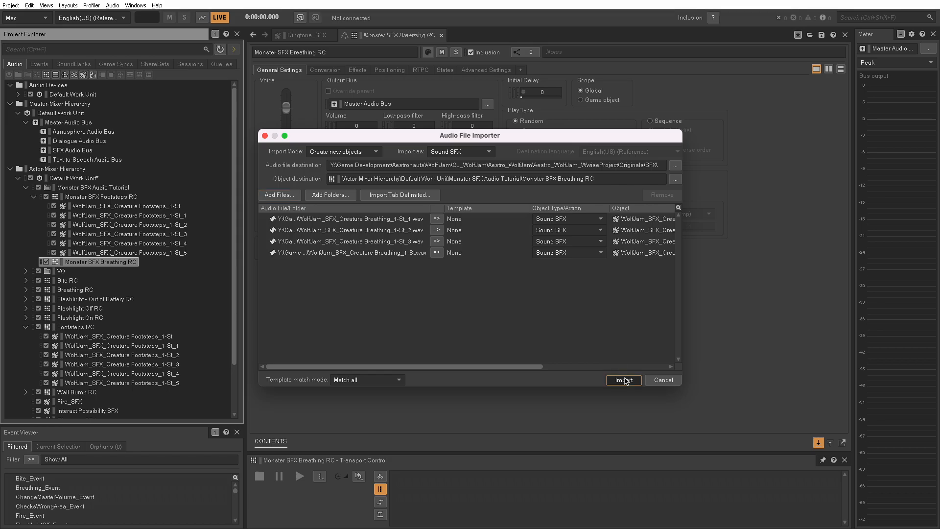
left_click(635, 173)
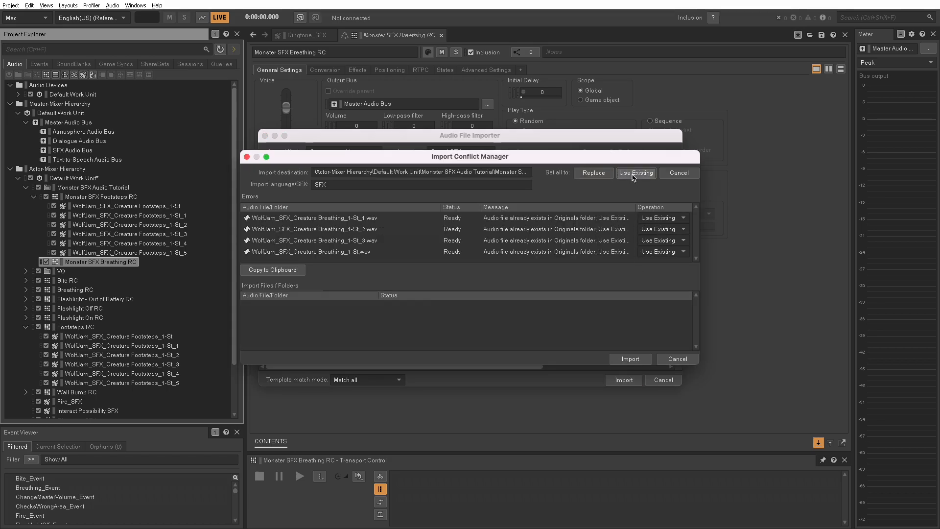
left_click(641, 357)
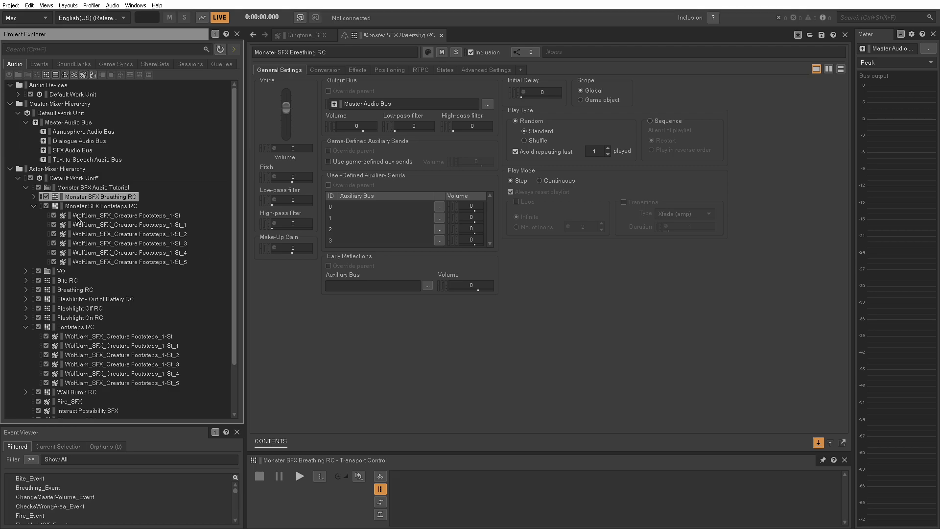
left_click(34, 197)
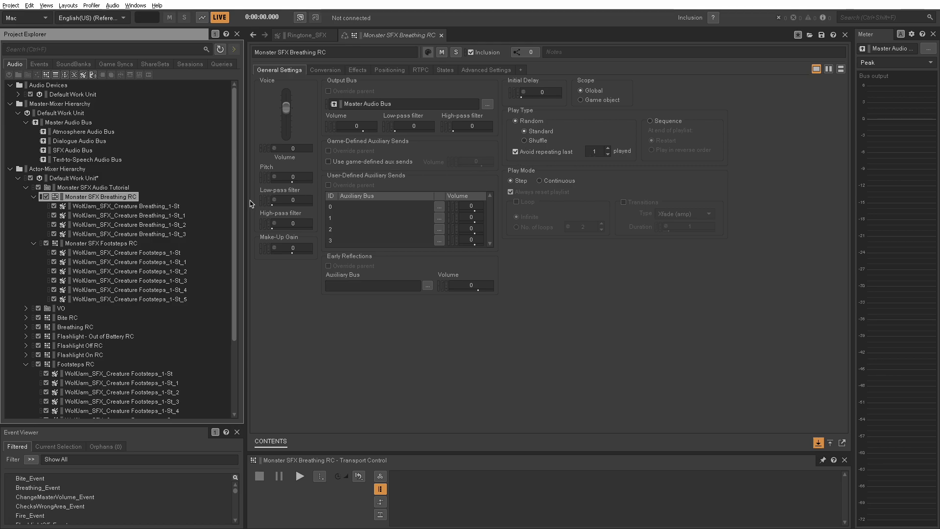
- Set Monster SFX Footsteps RC to avoid repeating the last 2 played sounds
left_click(137, 245)
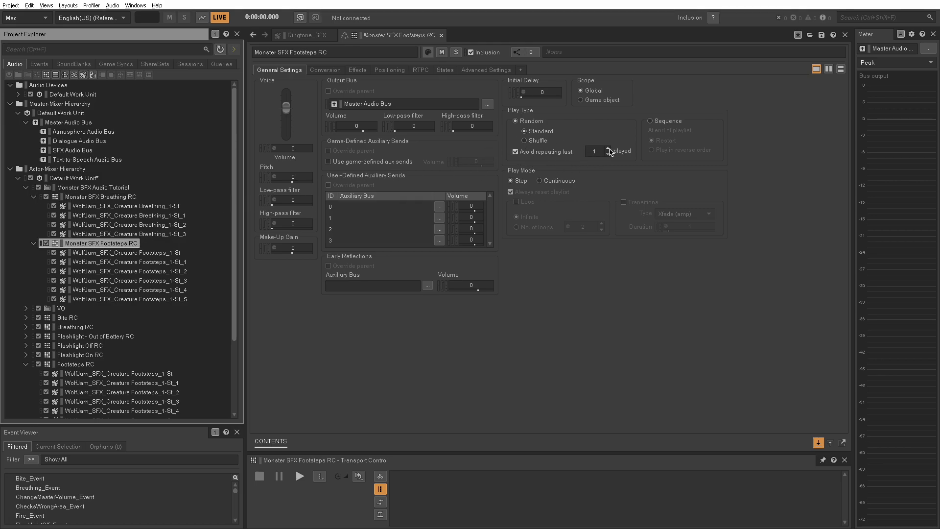
left_click(608, 148)
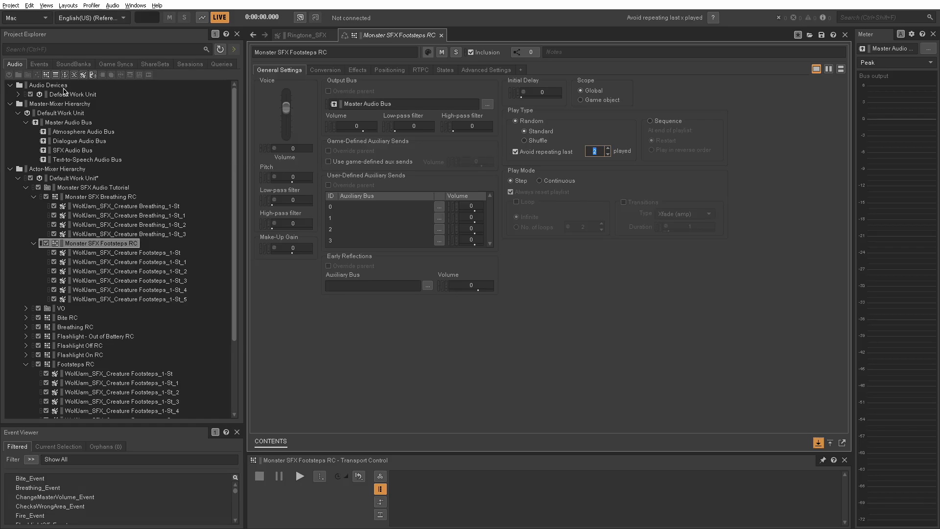
- Create an event named MonsterSFX_Event in the Monster SFX Tutorial events folder
left_click(39, 64)
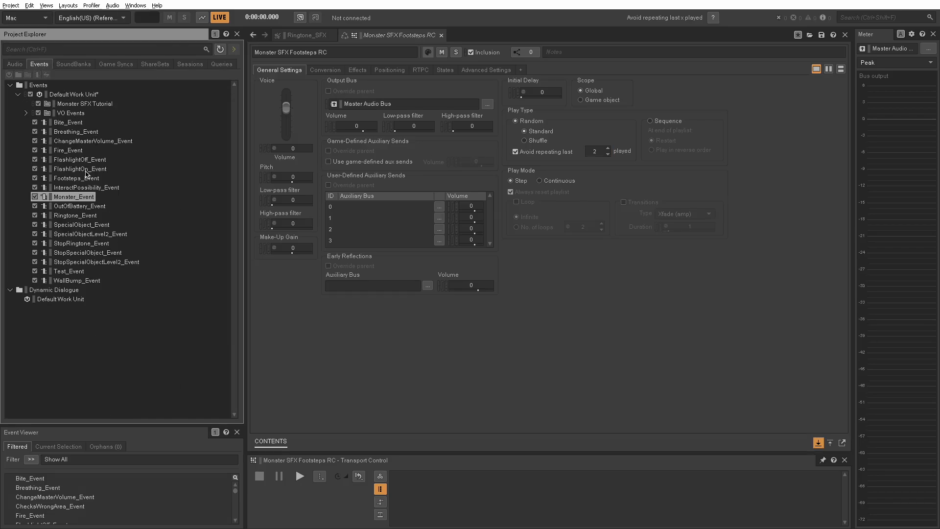
left_click(75, 105)
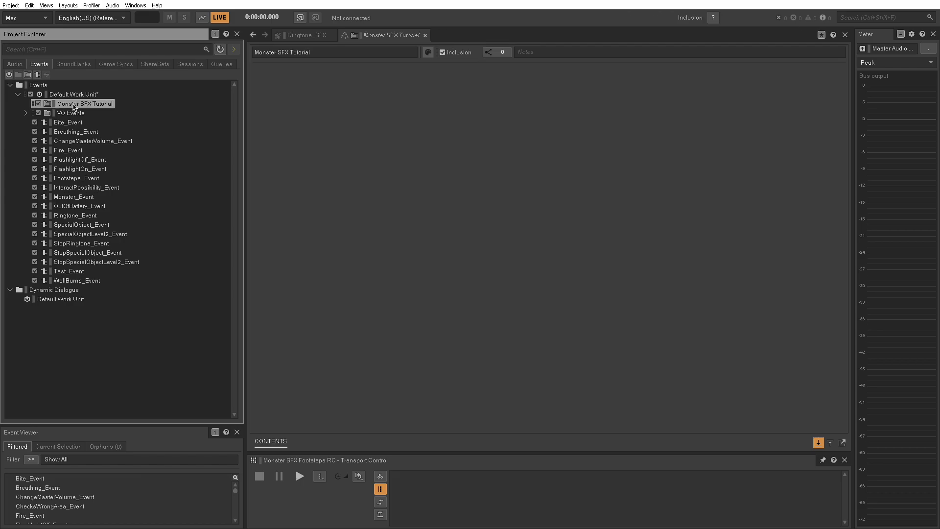
left_click(37, 75)
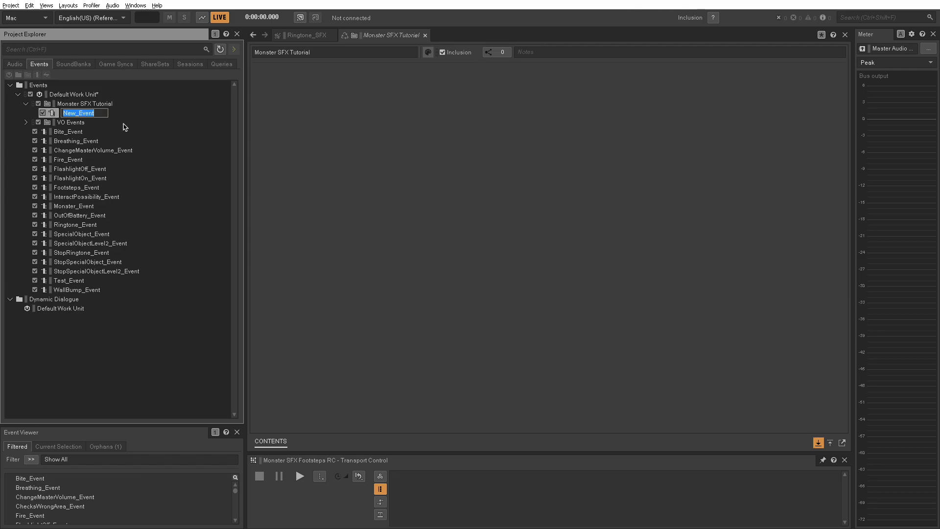
type("MonsterSFX_Event")
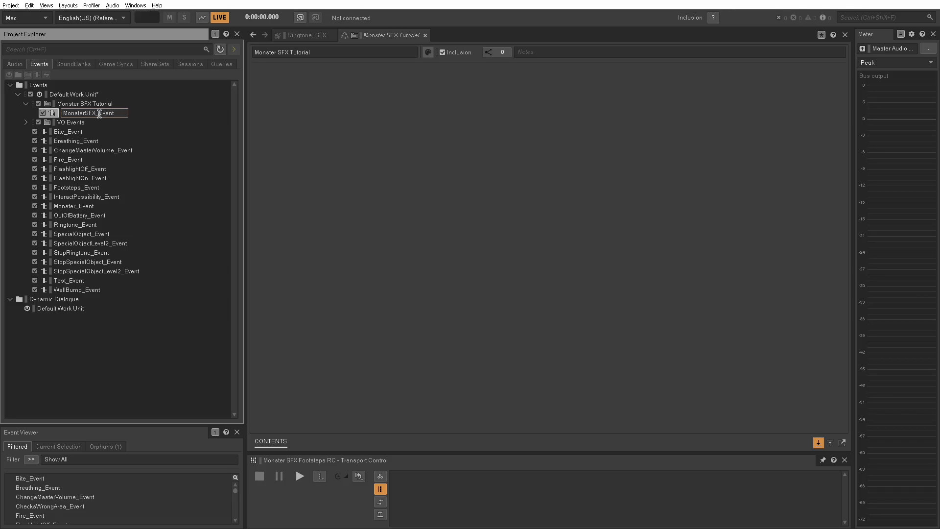
key("Return")
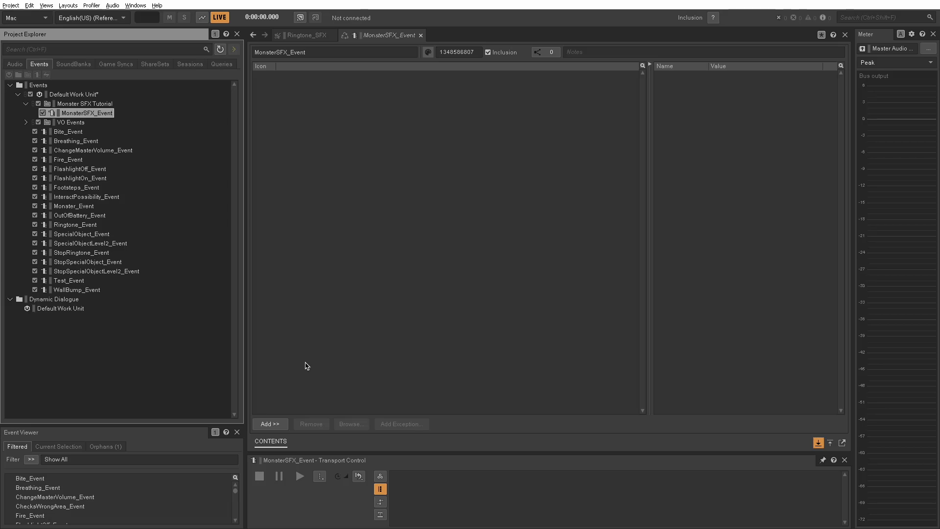
- Add a Play action to MonsterSFX_Event with Monster SFX Footsteps RC as its target
left_click(270, 423)
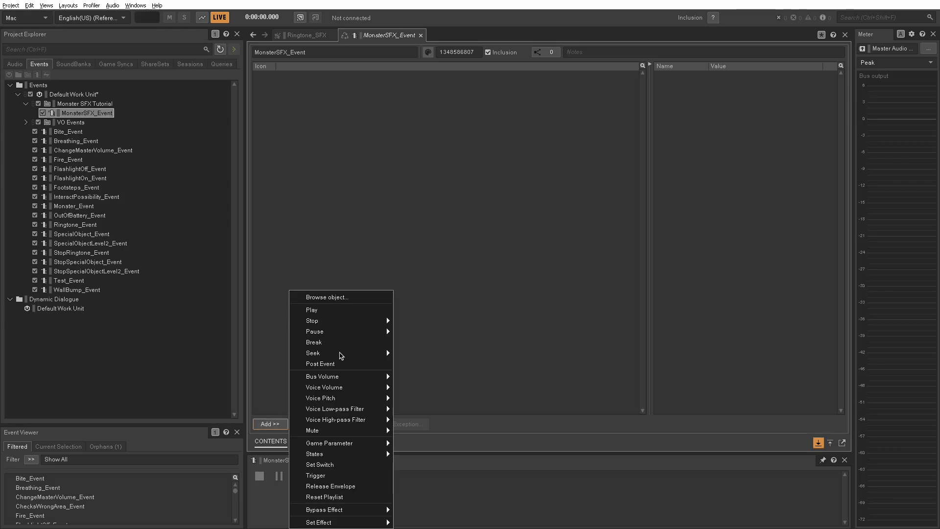
left_click(350, 309)
left_click(449, 79)
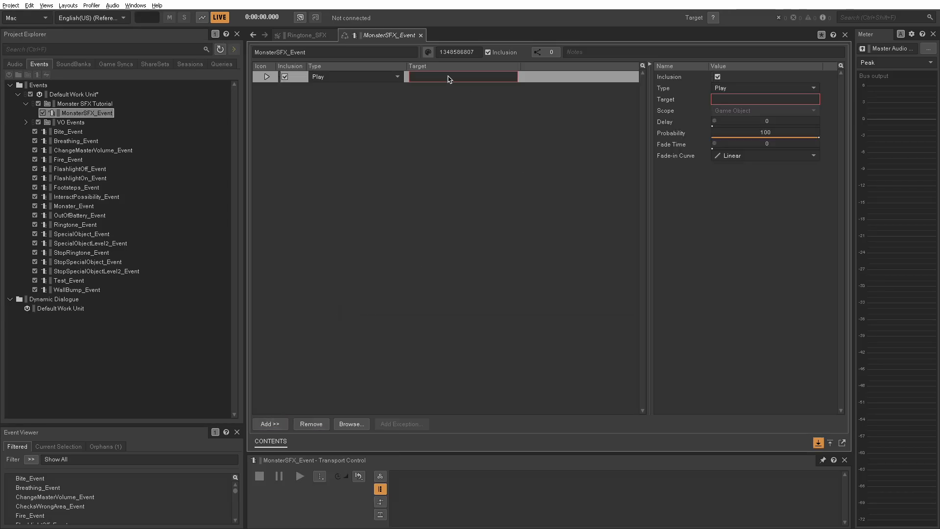
right_click(449, 78)
left_click(465, 82)
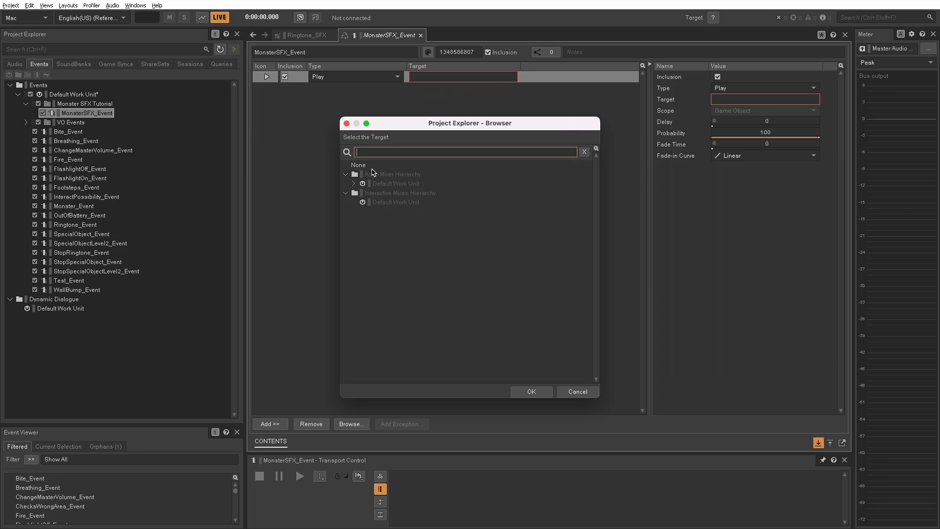
left_click(353, 184)
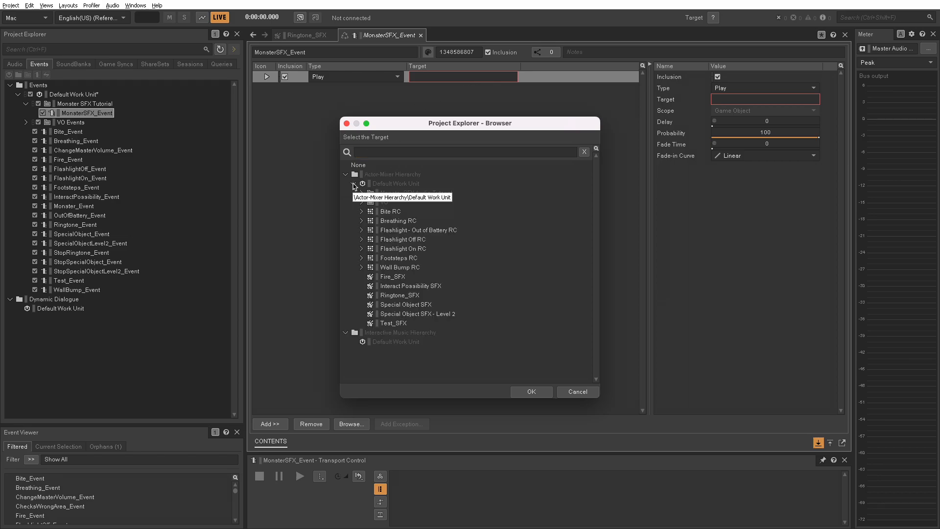
left_click(362, 194)
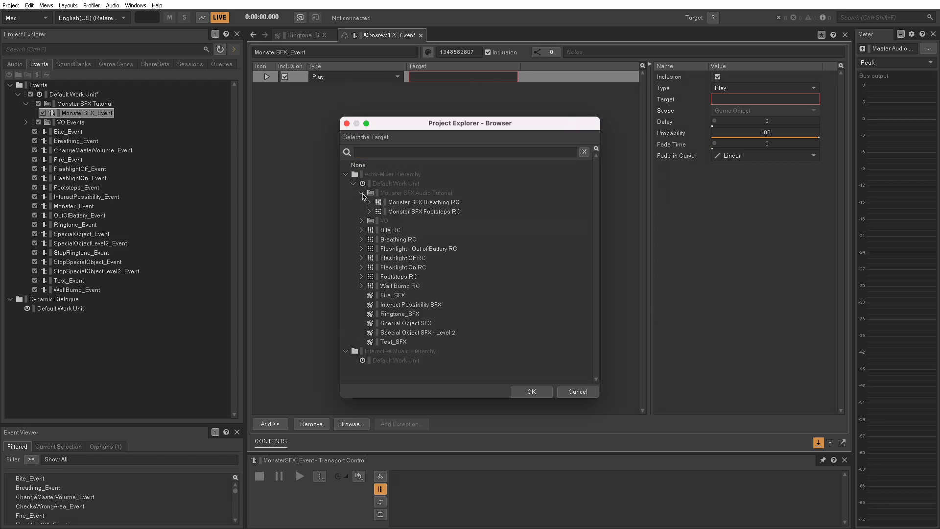
left_click(420, 212)
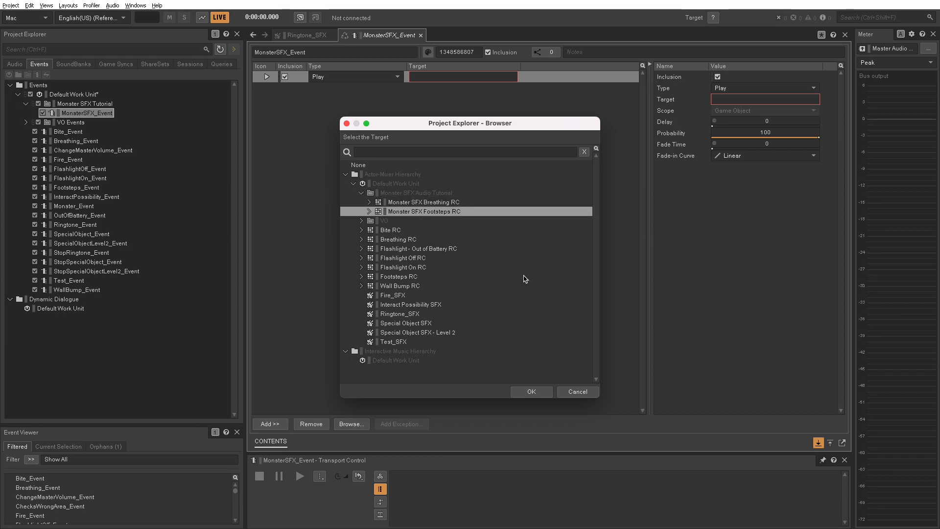
left_click(532, 391)
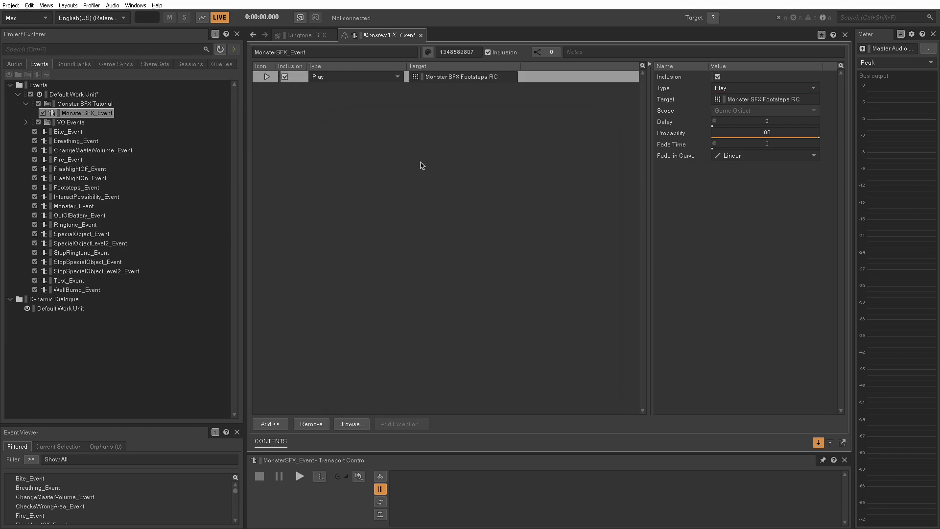
- Add a second Play action to MonsterSFX_Event with Monster SFX Breathing RC as its target
left_click(275, 426)
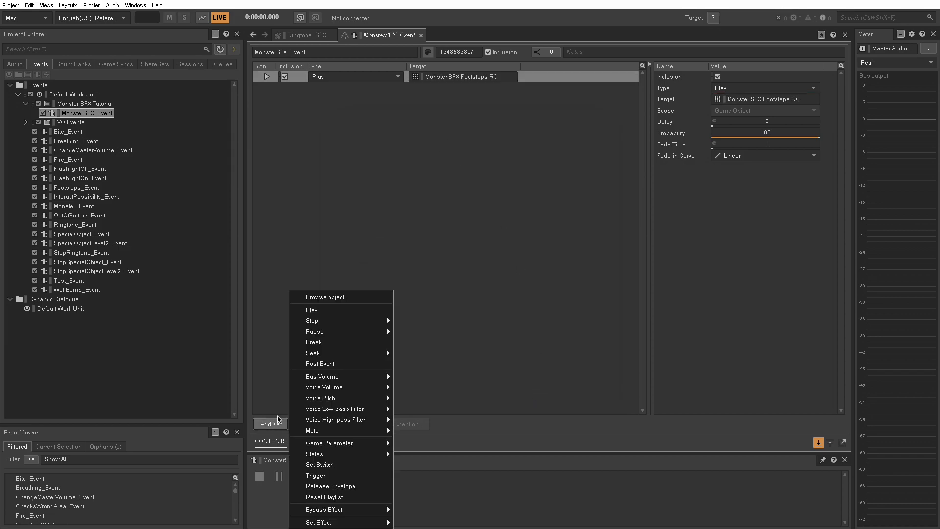
left_click(335, 310)
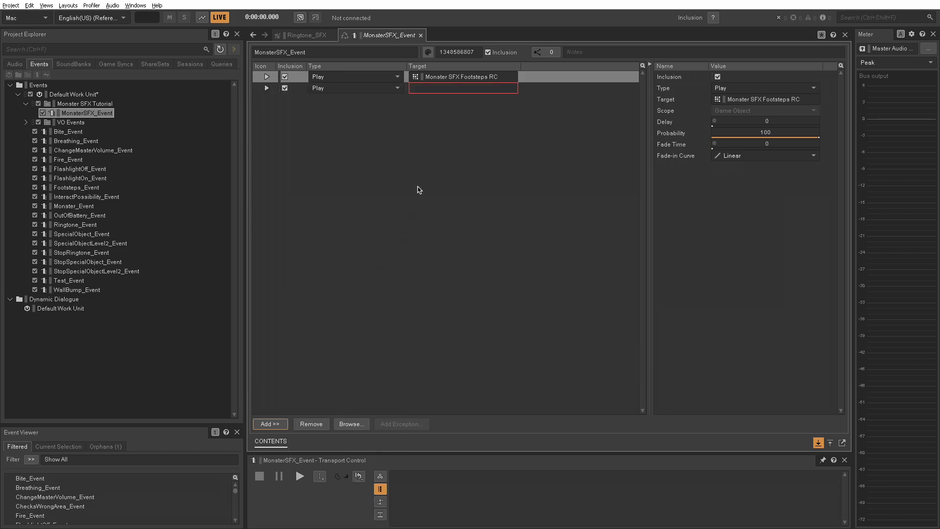
left_click(448, 89)
right_click(462, 92)
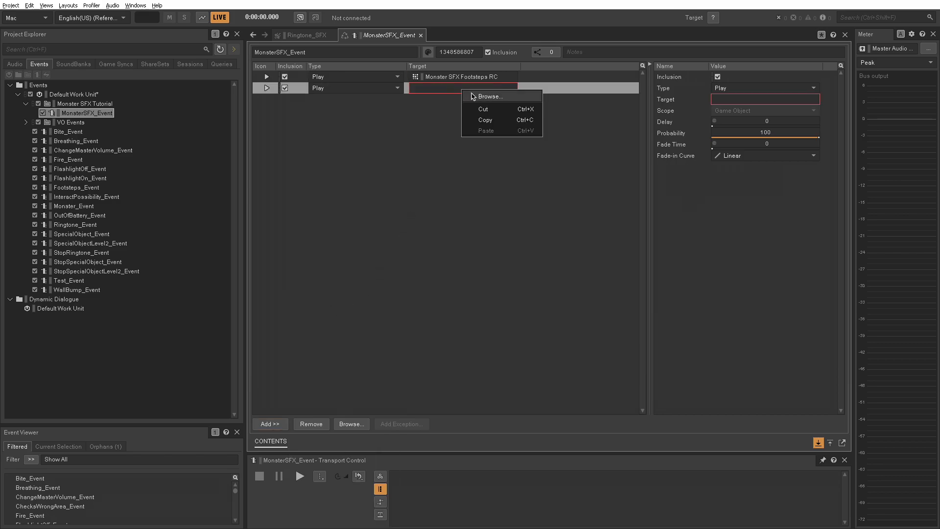
left_click(485, 94)
left_click(400, 202)
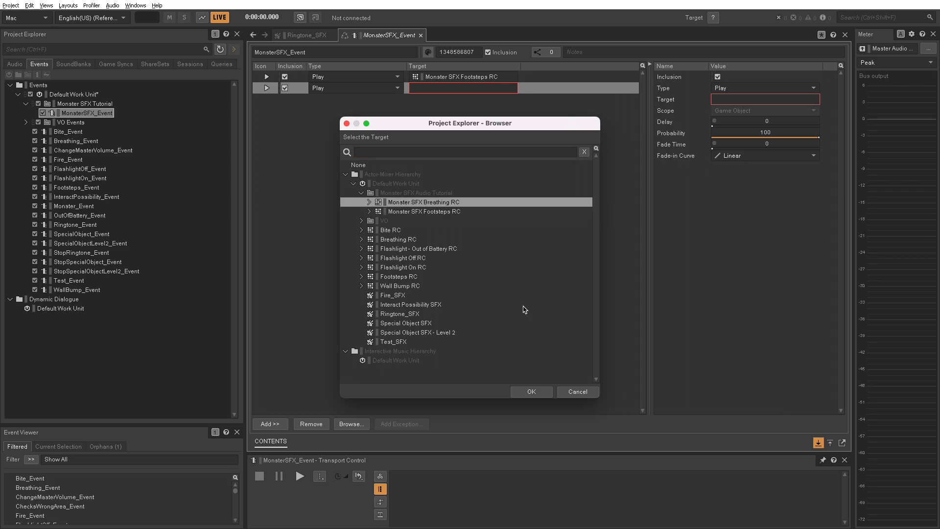
left_click(539, 392)
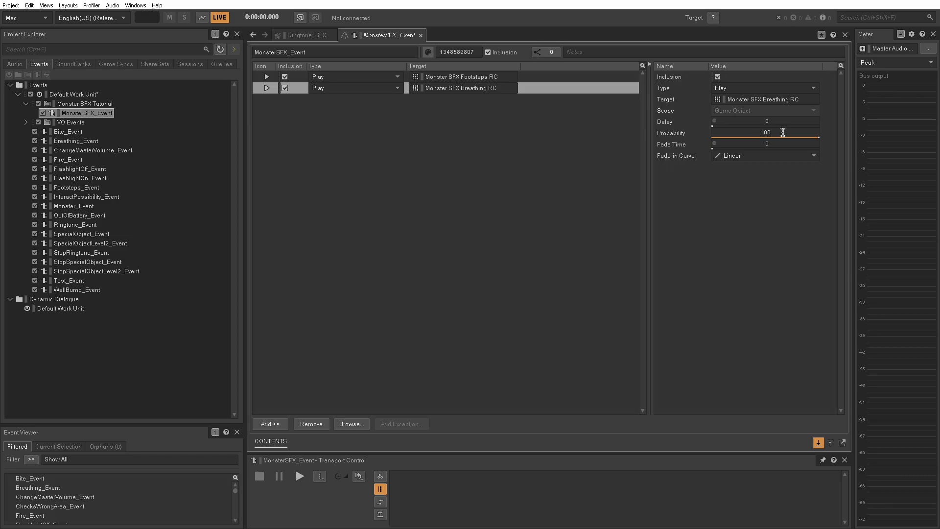
- Set the Monster SFX Breathing RC Play action's probability to 50 and enable delay randomization with a maximum offset
left_click(759, 132)
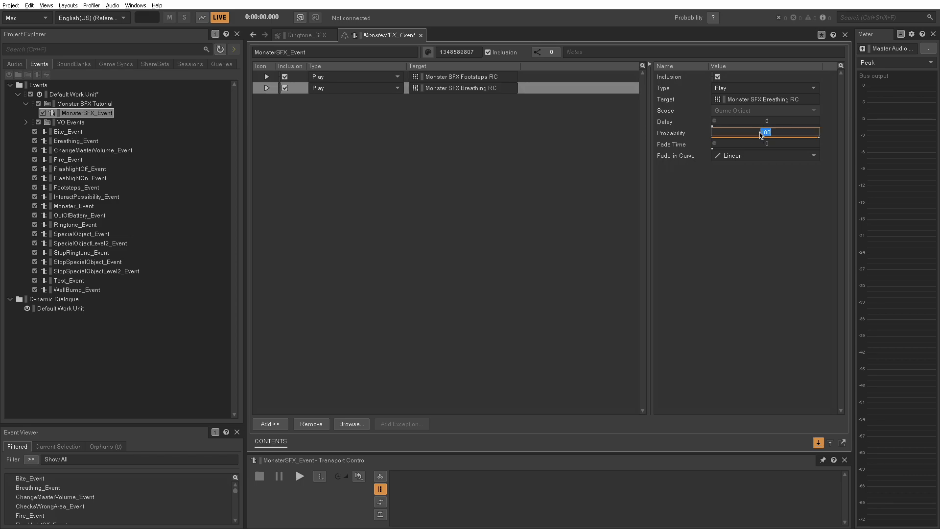
type("50")
left_click(714, 121)
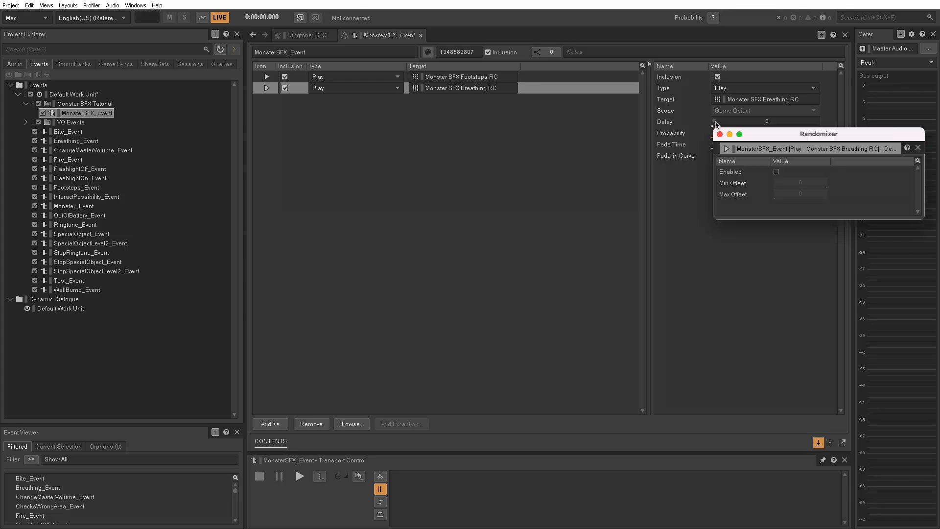
left_click(776, 172)
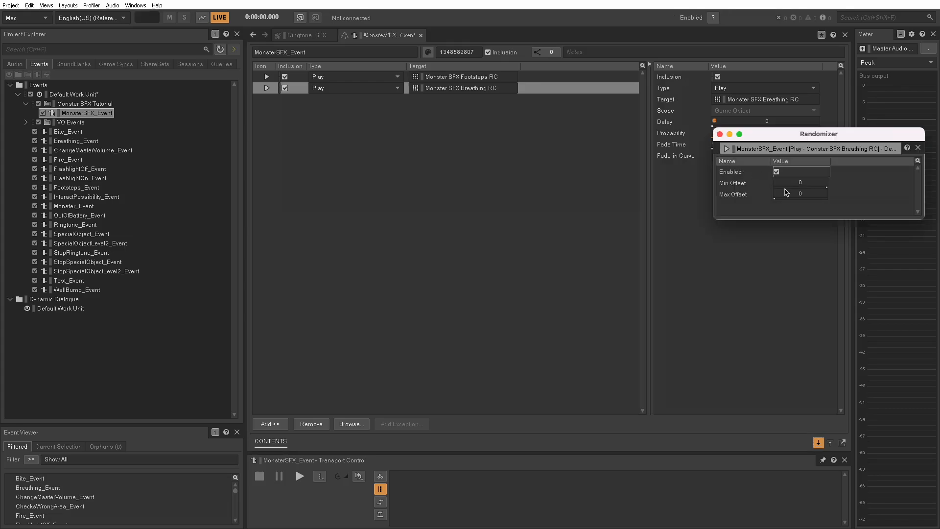
left_click(809, 194)
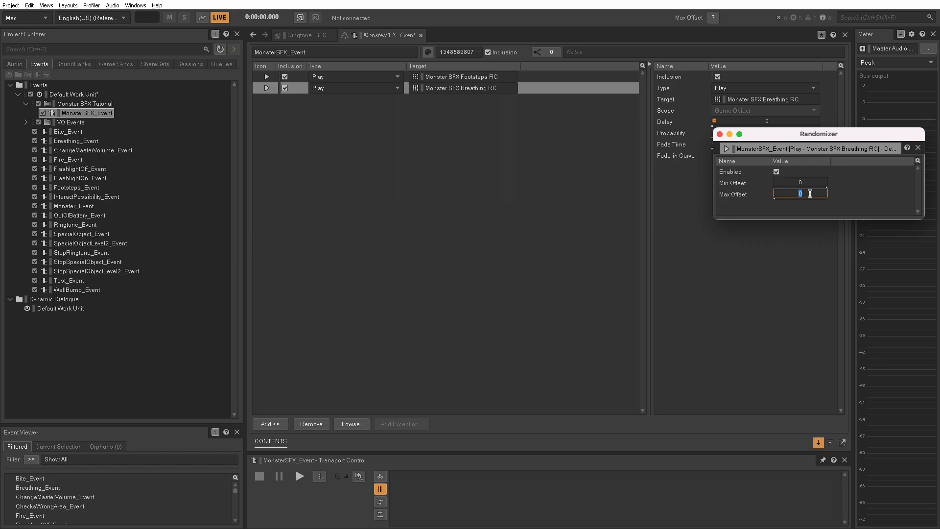
key("Return")
left_click(719, 134)
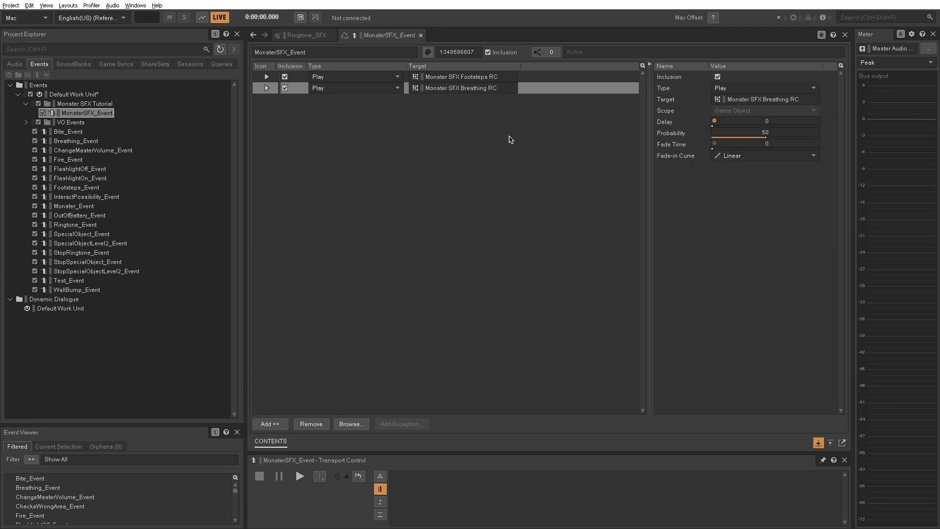
left_click(541, 78)
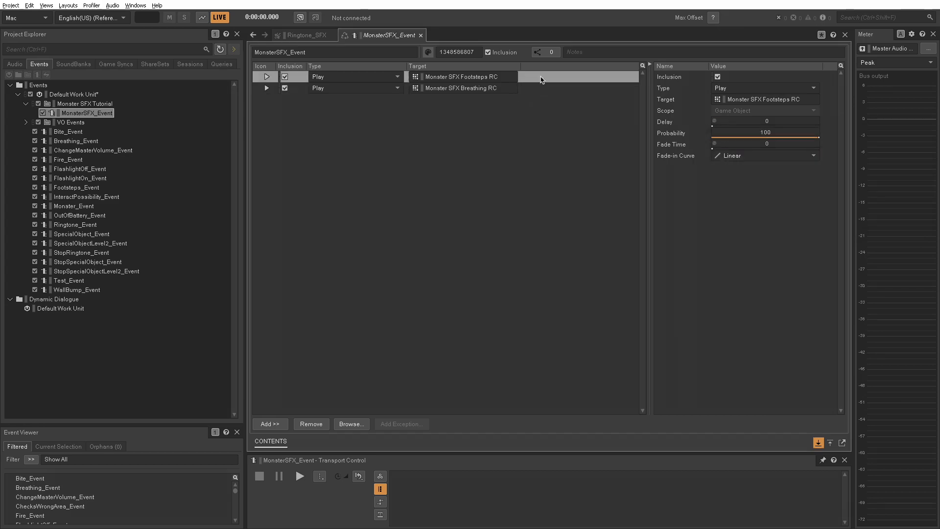
left_click(540, 91)
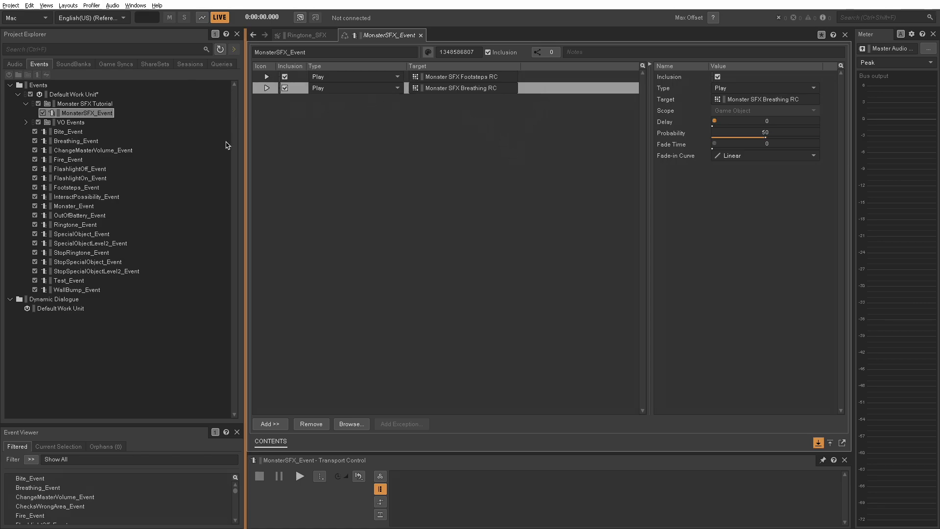
- Set the 3D spatialization of Monster SFX Breathing RC to Position + Orientation
left_click(15, 64)
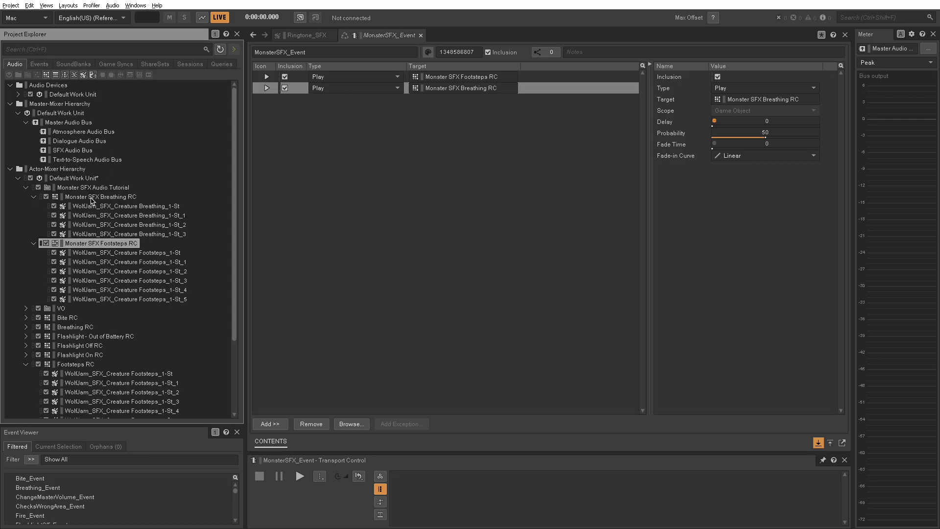
left_click(91, 198)
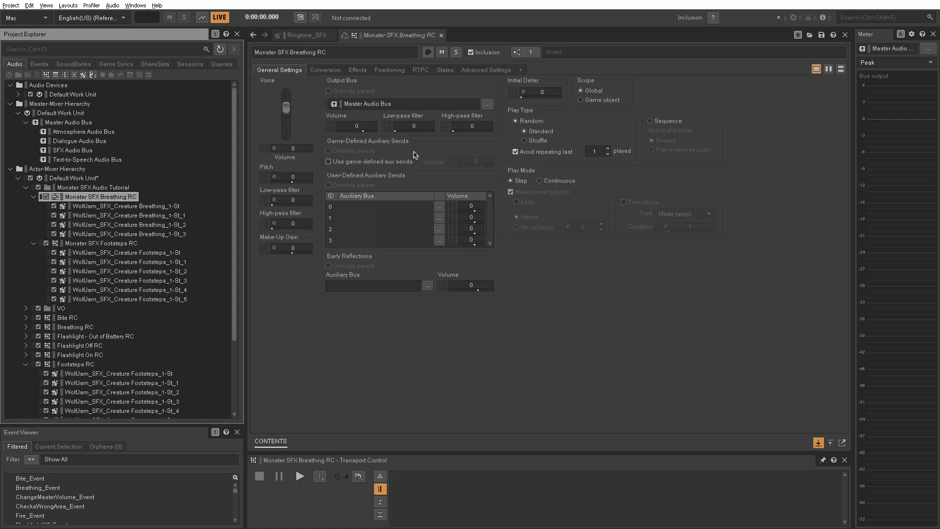
left_click(391, 71)
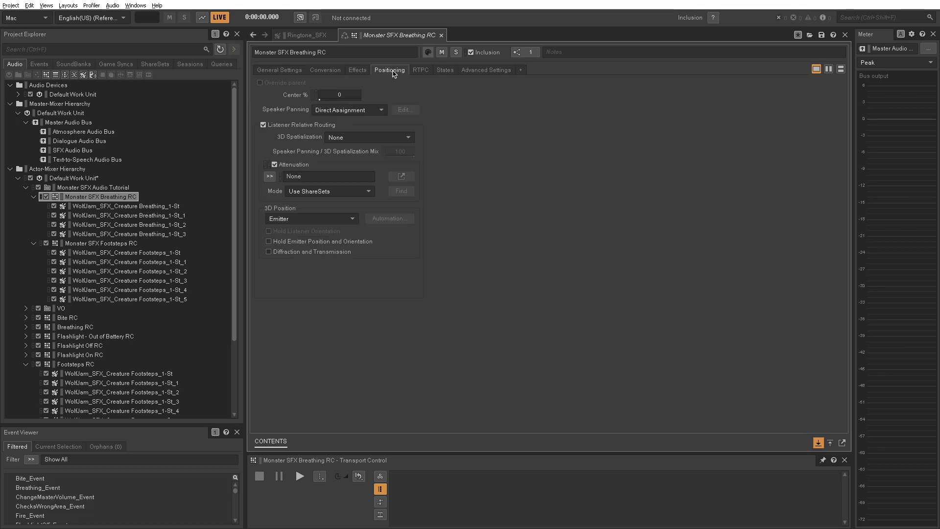
left_click(354, 137)
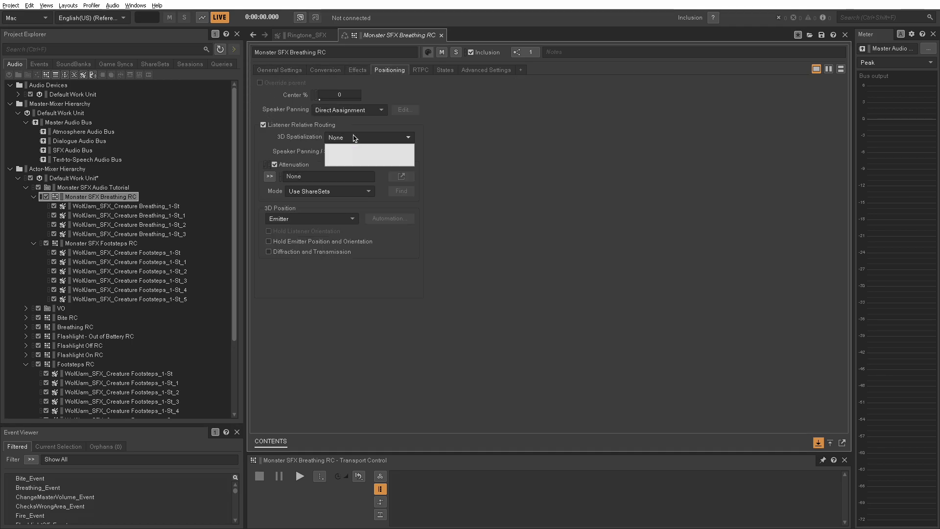
left_click(355, 163)
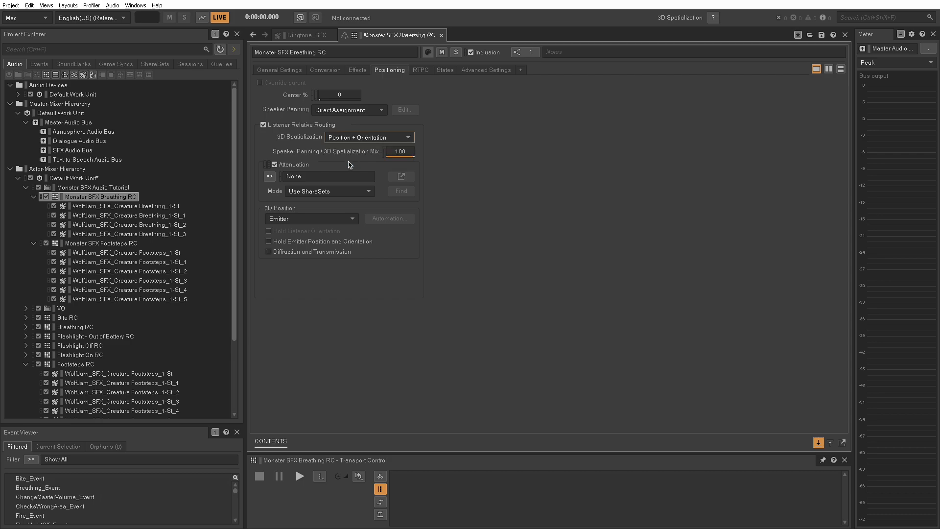
- Create an attenuation ShareSet named Monster SFX Attenuation in the Default Work Unit for Monster SFX Breathing RC
left_click(270, 177)
left_click(309, 194)
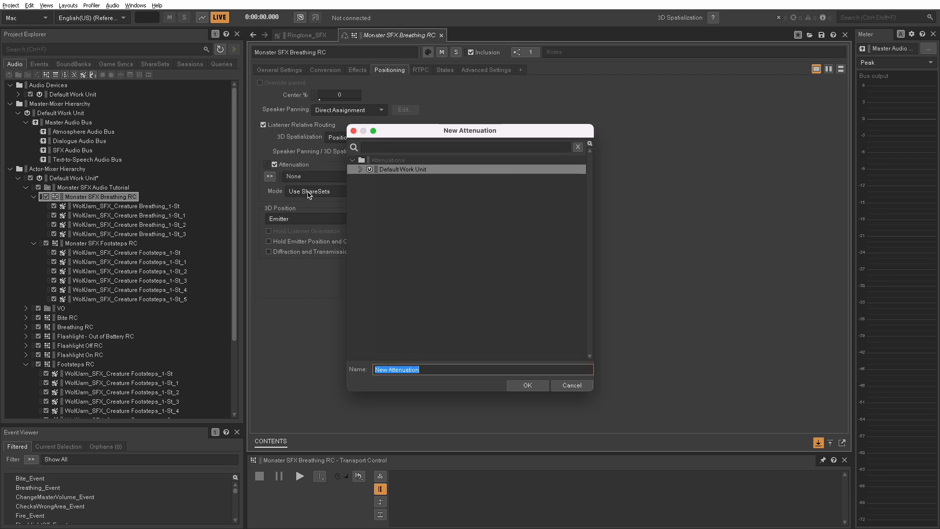
type("Monster SFX")
key("Return")
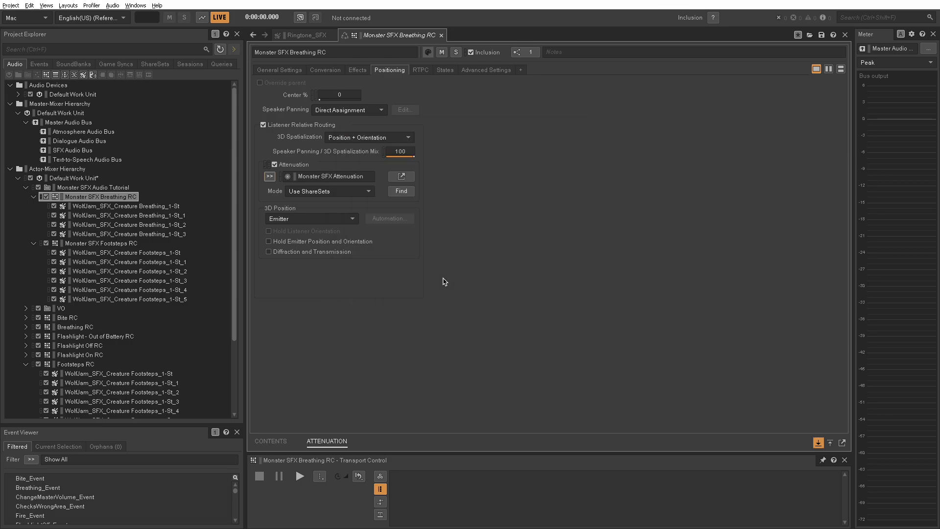
- Set the max distance of Monster SFX Attenuation to 20
left_click(402, 177)
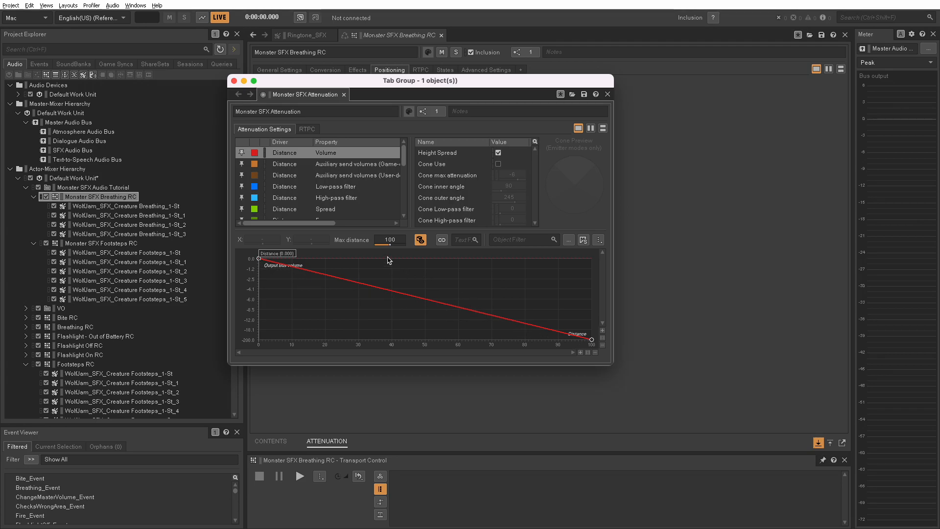
left_click(392, 239)
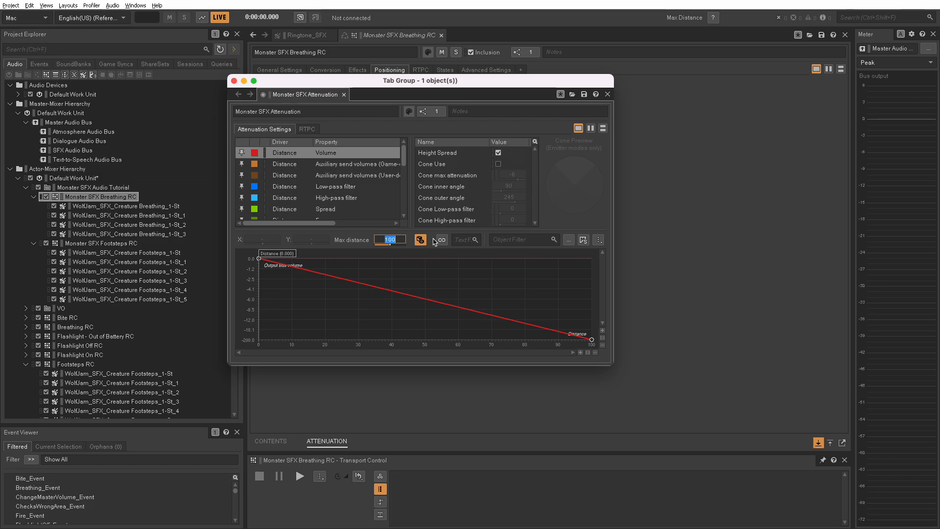
type("20")
key("Return")
left_click(234, 81)
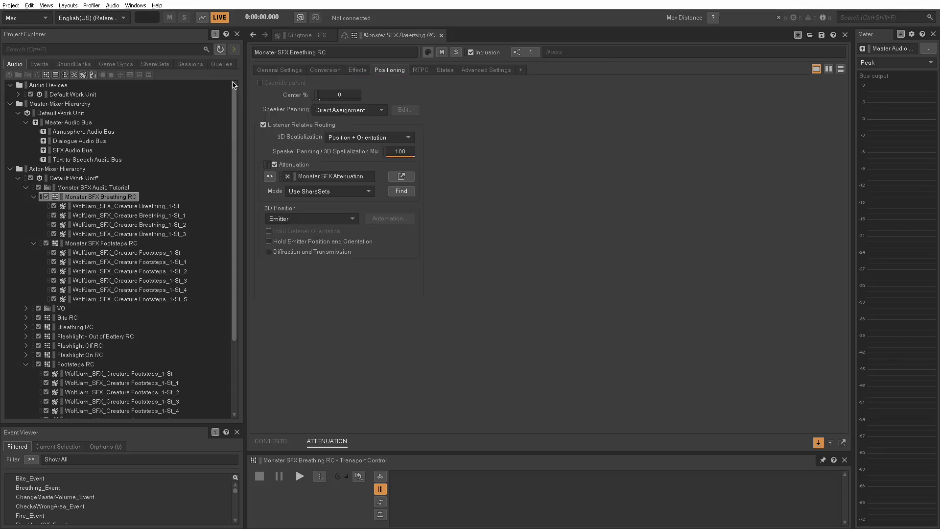
- Set Monster SFX Footsteps RC to Position + Orientation spatialization and assign Monster SFX Attenuation to it
left_click(103, 245)
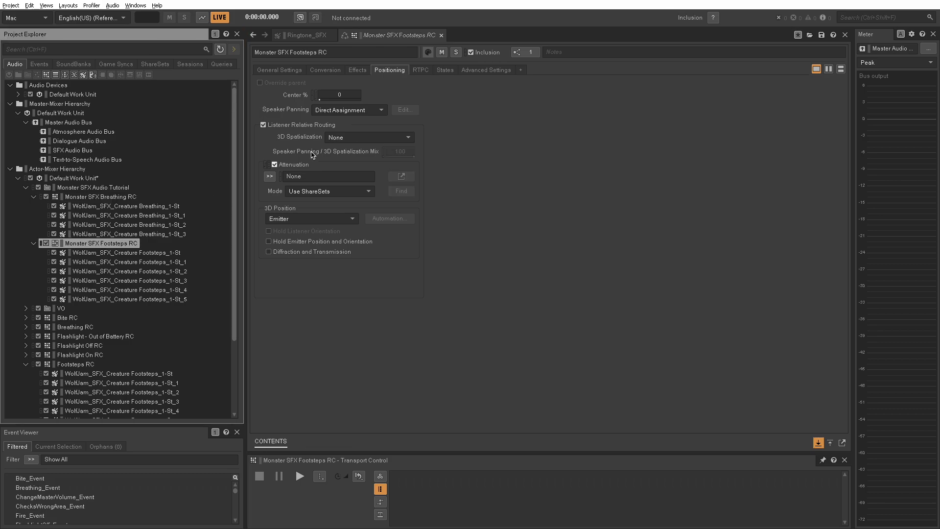
left_click(359, 136)
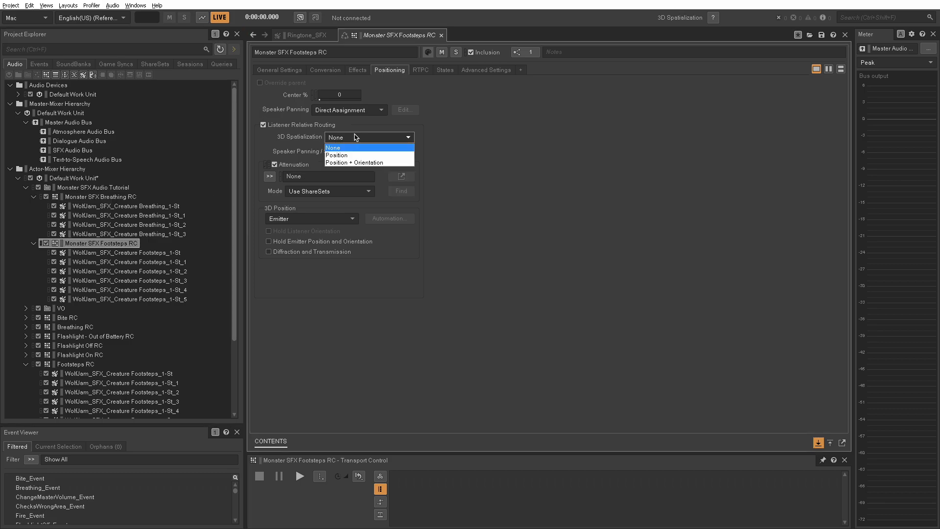
left_click(360, 162)
left_click(269, 176)
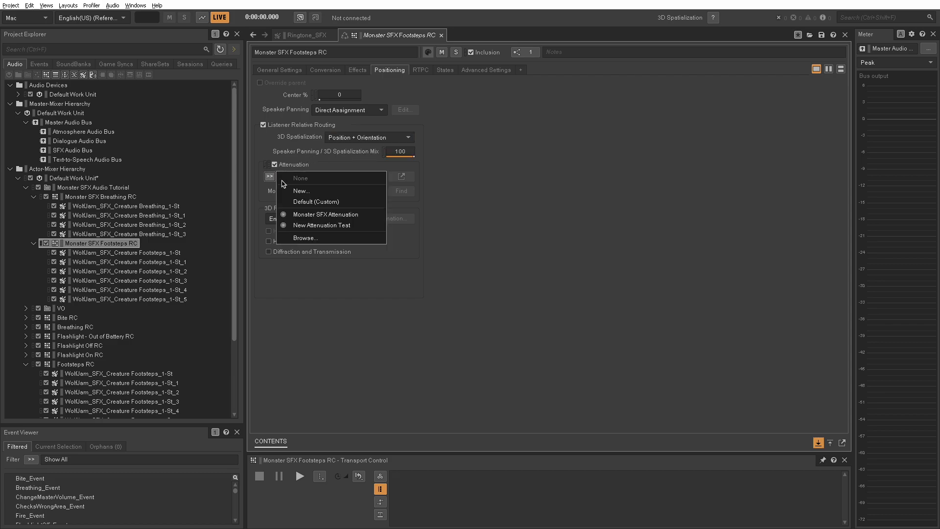
left_click(325, 215)
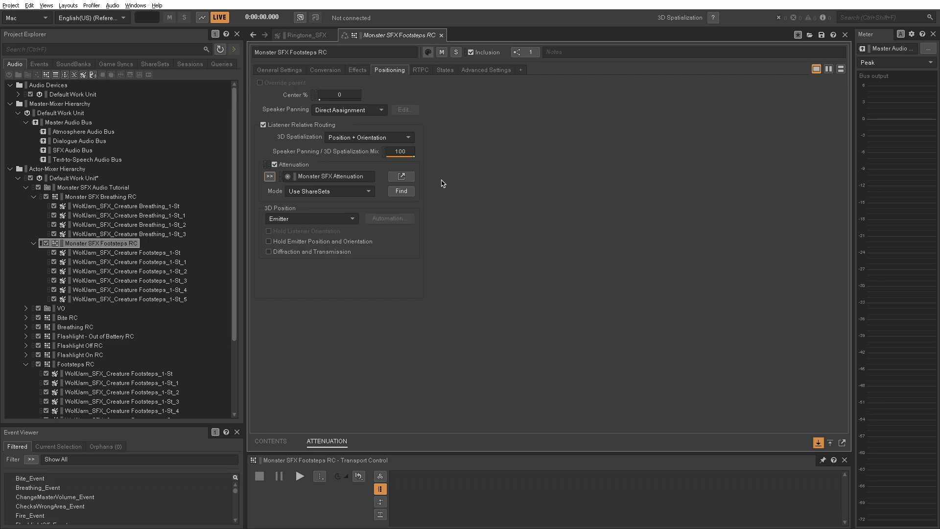
left_click(407, 178)
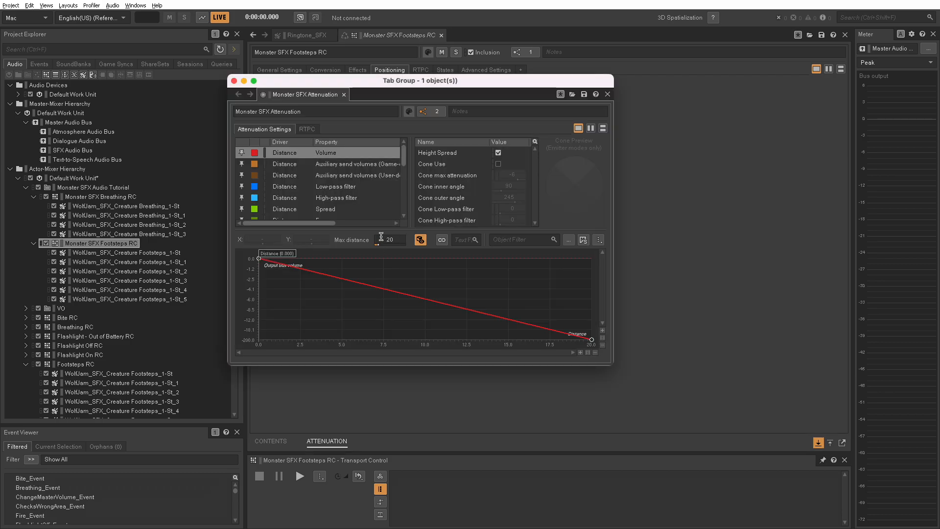
left_click(233, 81)
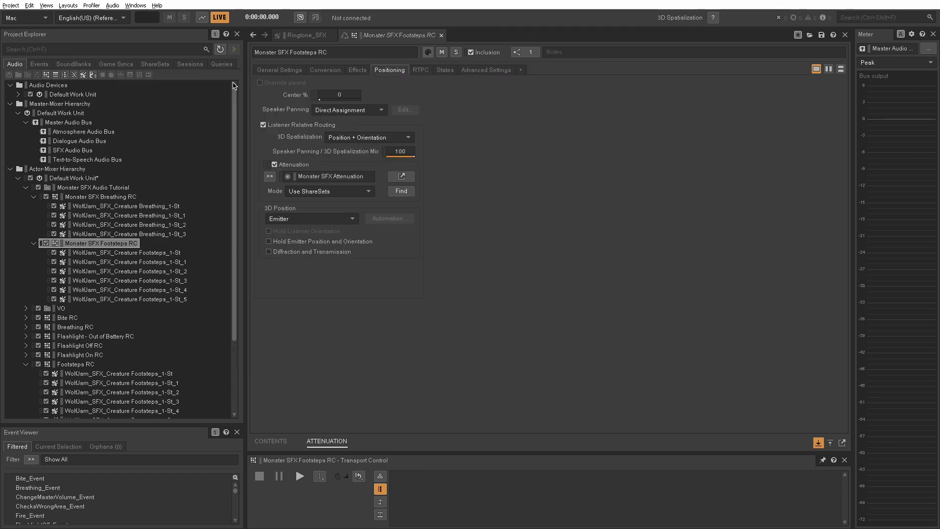
- Create a SoundBank named MonsterSFXTutorial_Soundbank in the SoundBanks Default Work Unit
left_click(74, 64)
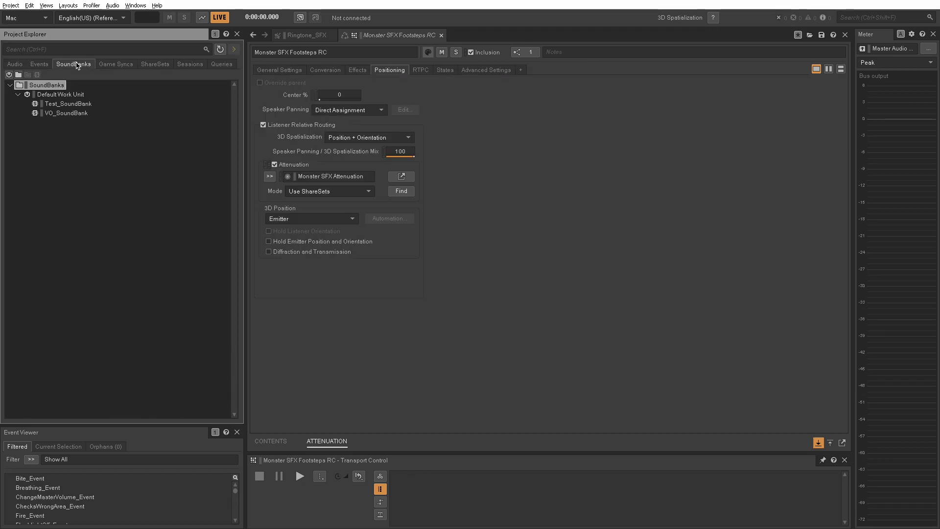
left_click(65, 96)
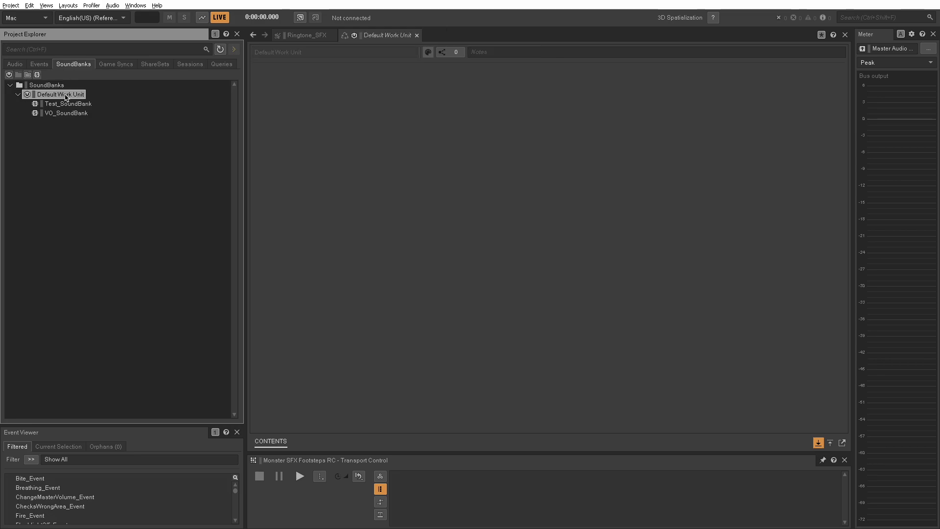
left_click(37, 75)
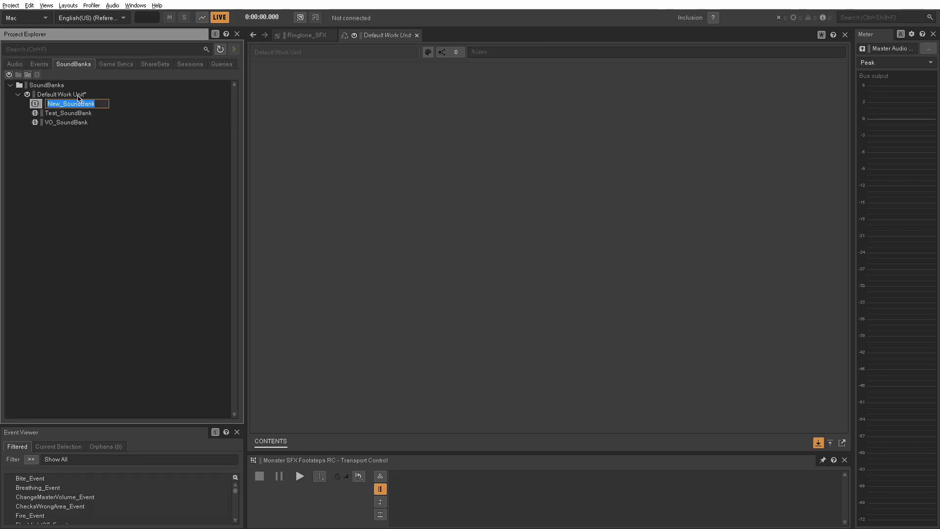
type("MonsterSFX")
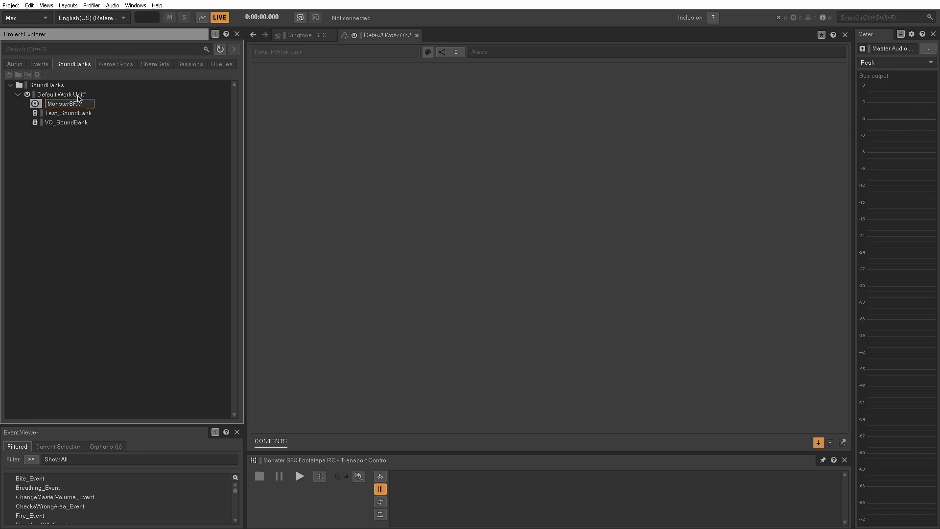
type("Tutorial_Sound")
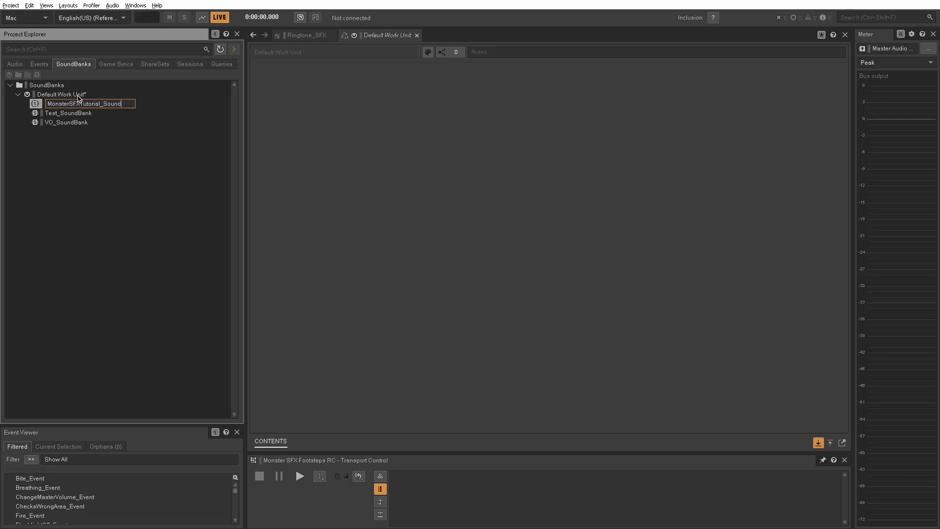
type("bank")
key("Return")
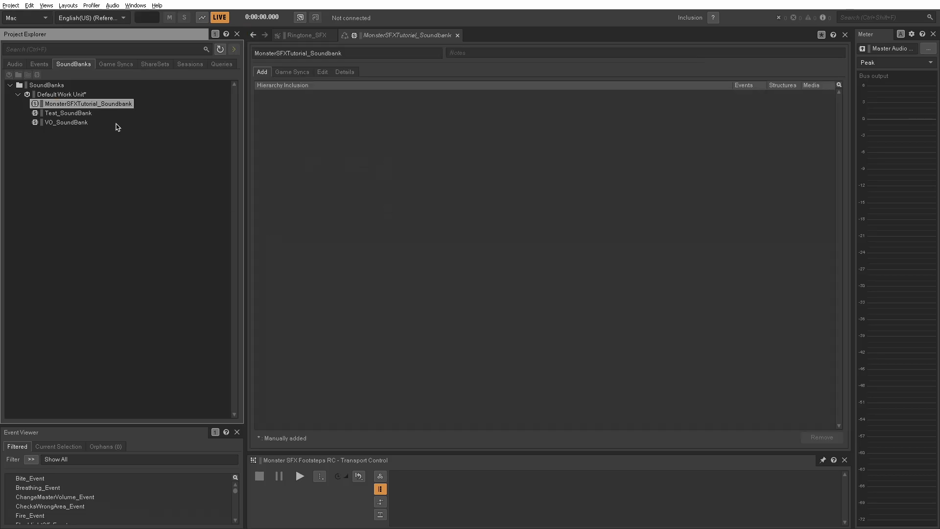
- Switch to the SoundBank layout and add MonsterSFX_Event to MonsterSFXTutorial_Soundbank
left_click(70, 7)
left_click(92, 38)
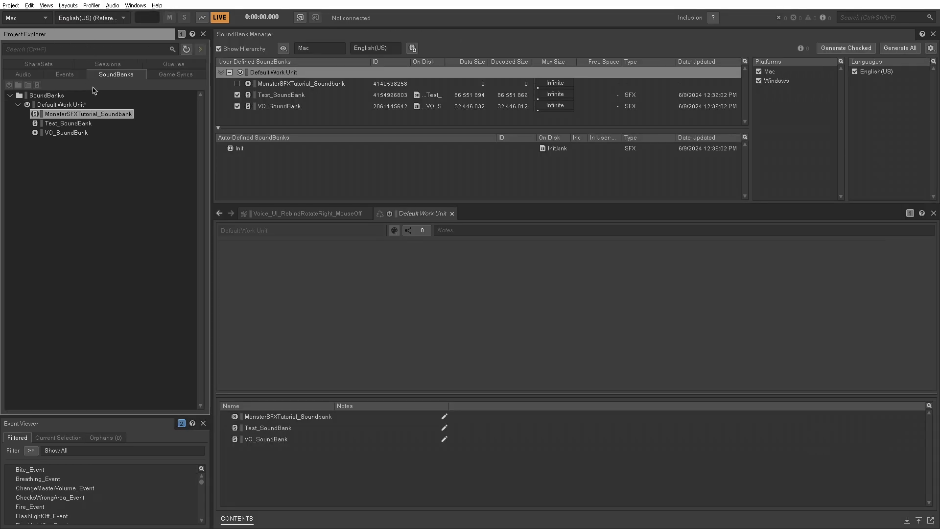
left_click(90, 118)
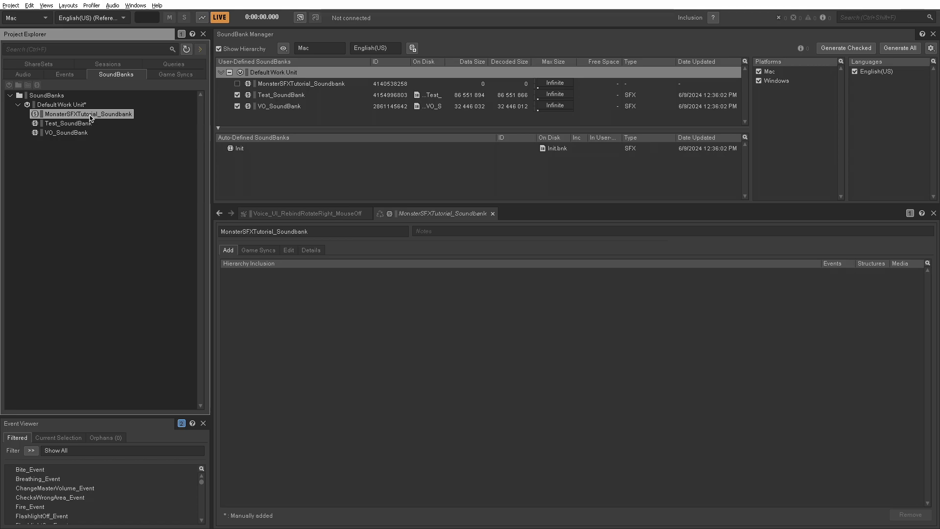
left_click(65, 74)
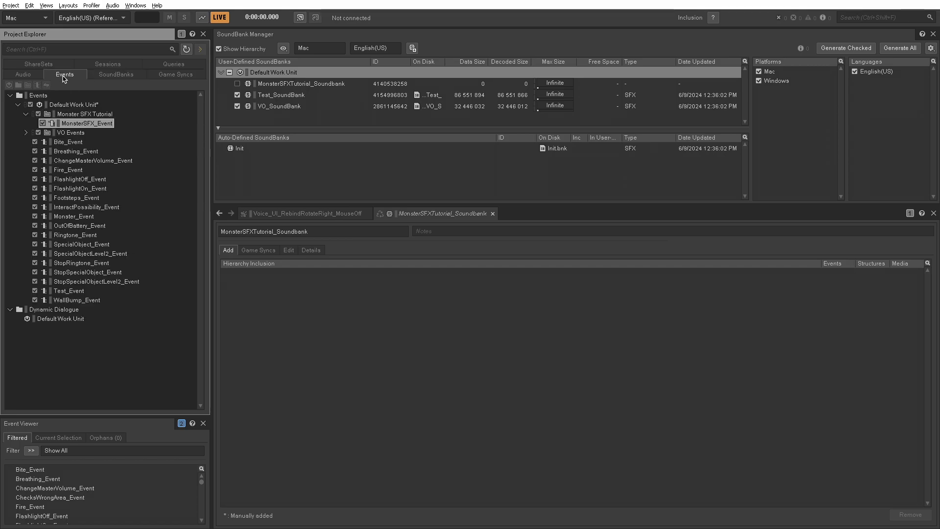
left_click_drag(84, 126, 304, 298)
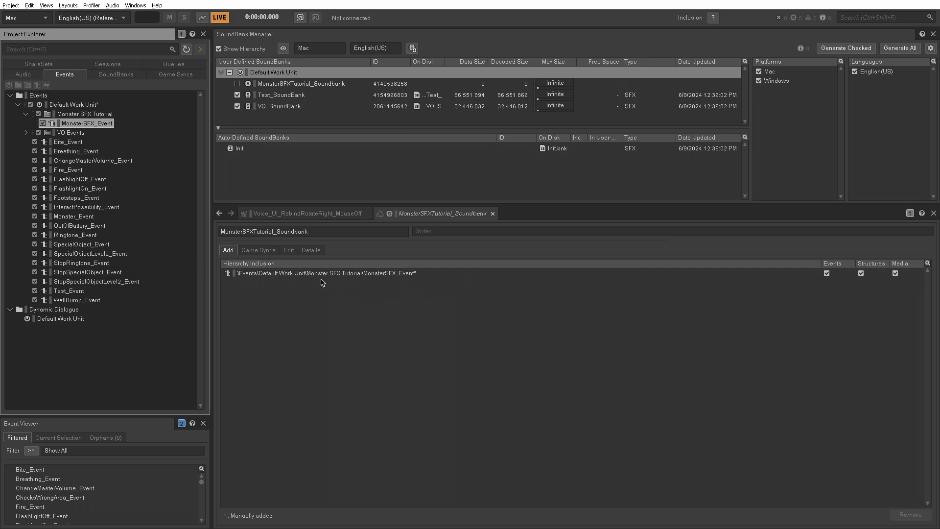
- Include MonsterSFXTutorial_Soundbank in the generation selection and generate the checked SoundBanks for Mac and Windows
left_click(237, 84)
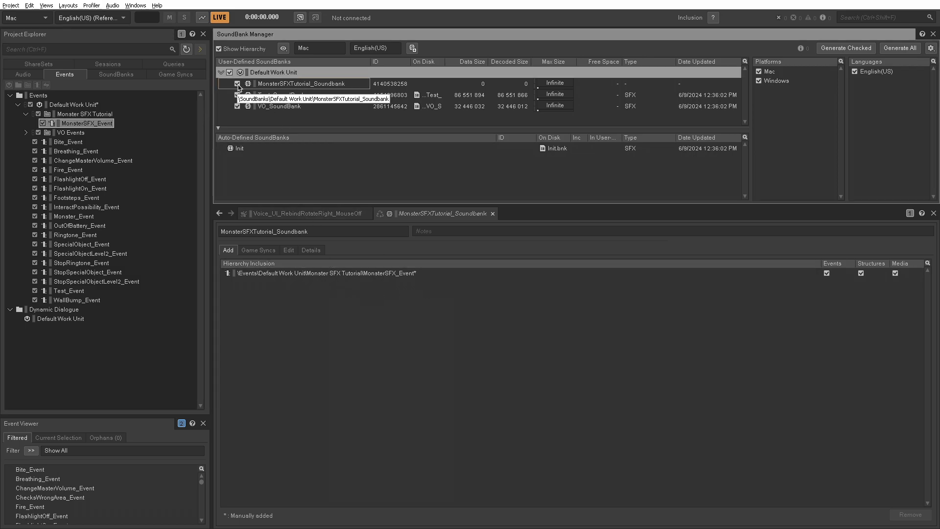
left_click(321, 85)
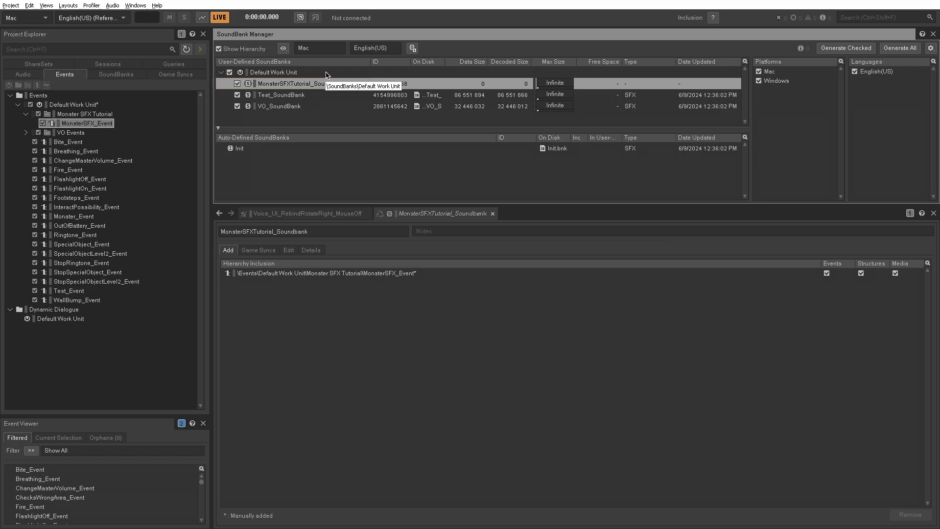
left_click(326, 73)
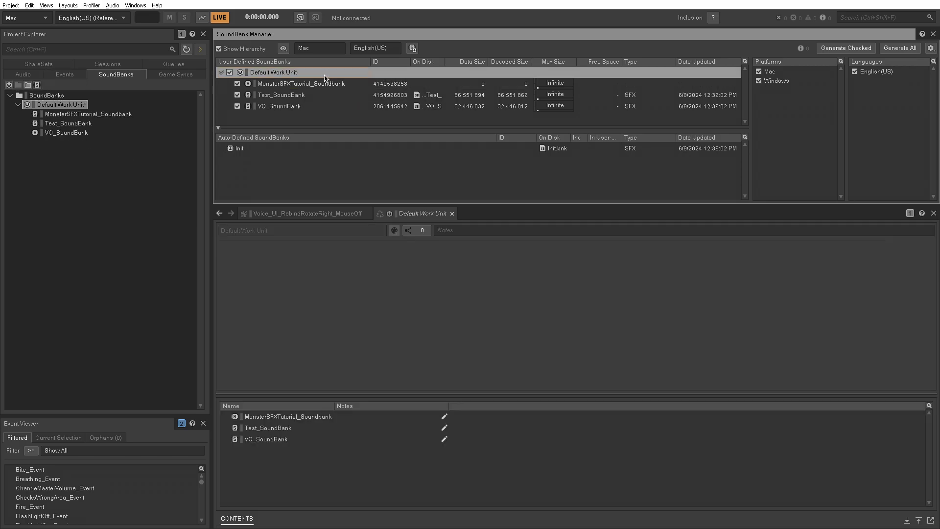
left_click(323, 84)
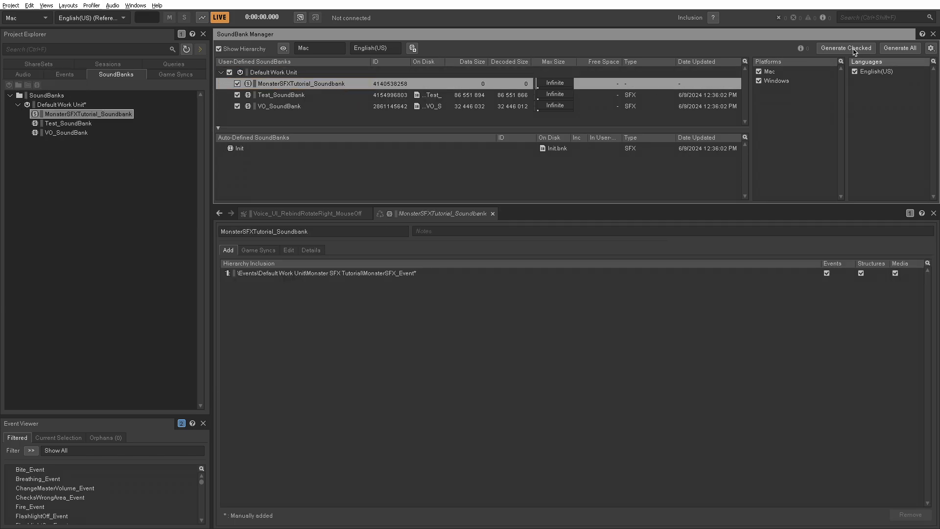
left_click(854, 48)
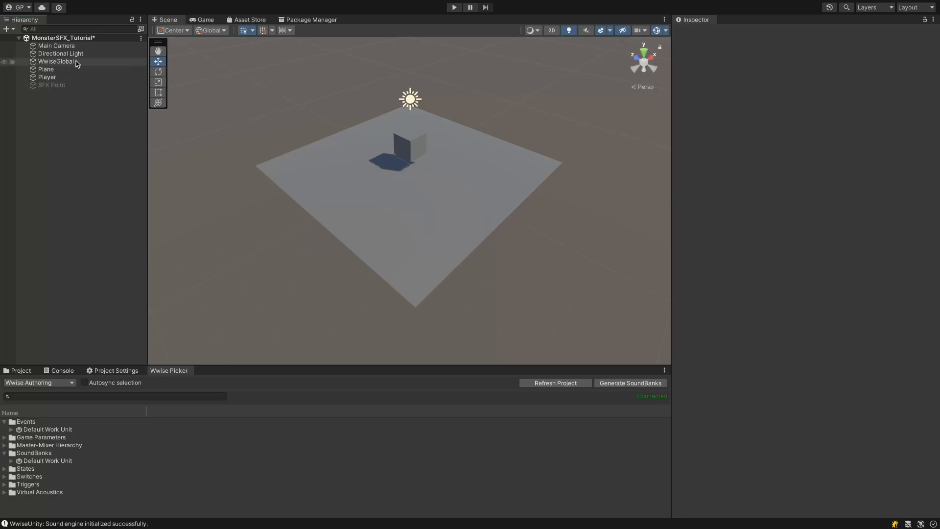
- Switch to Unity, add an AkBank component to WwiseGlobal and assign MonsterSFXTutorial_Soundbank to it
left_click(56, 61)
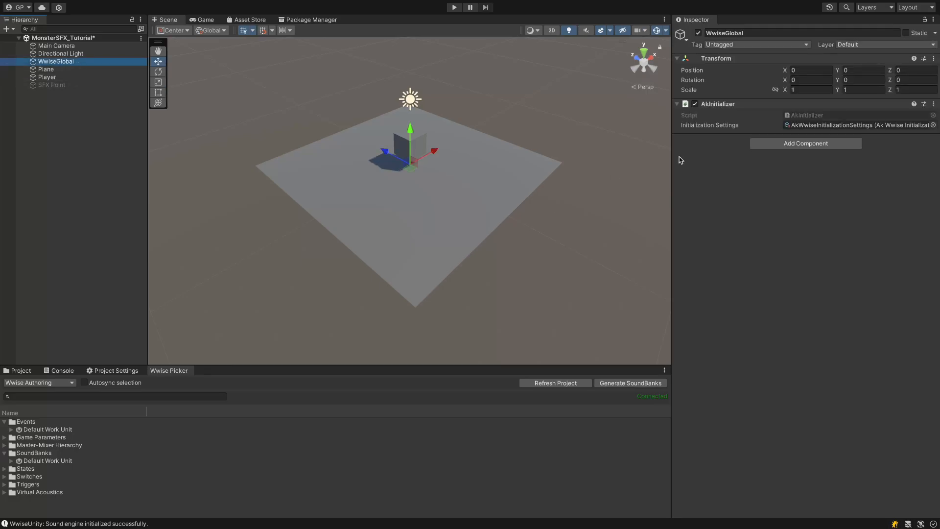
left_click(806, 144)
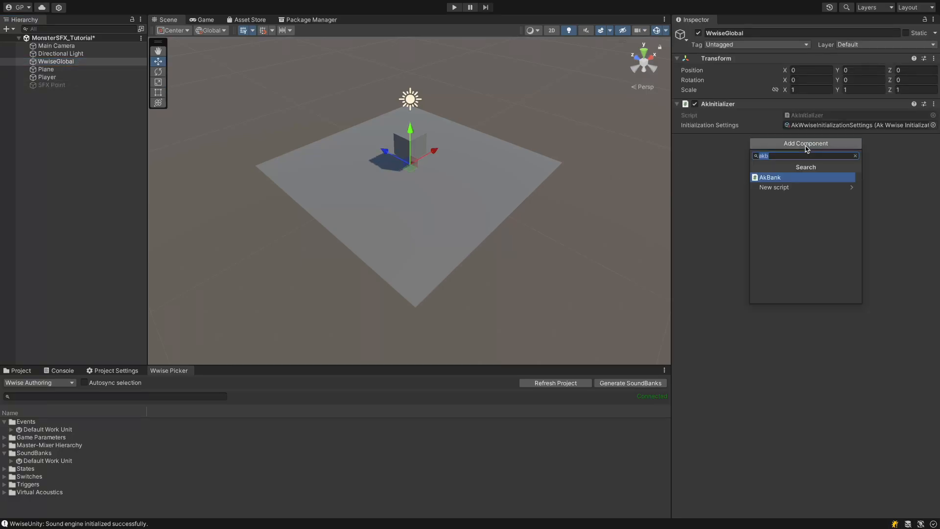
type("akb")
key("Return")
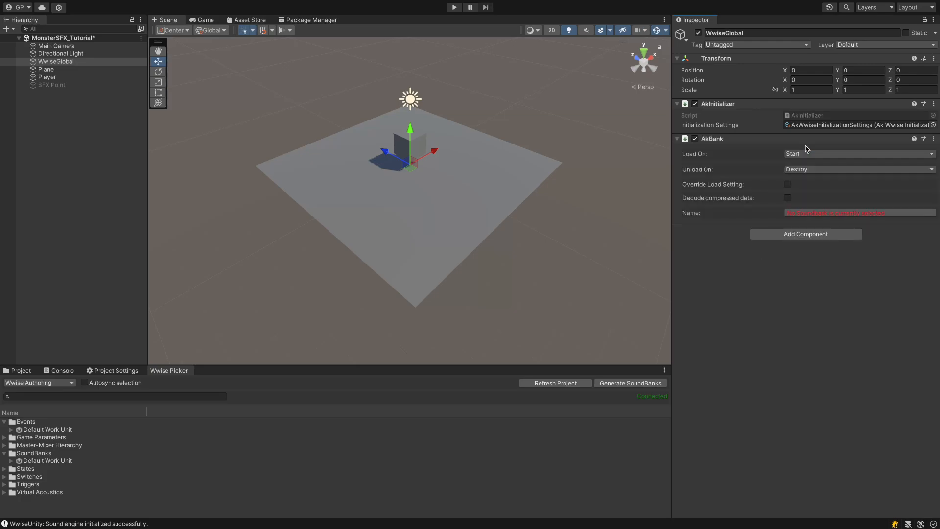
left_click(820, 216)
left_click(643, 28)
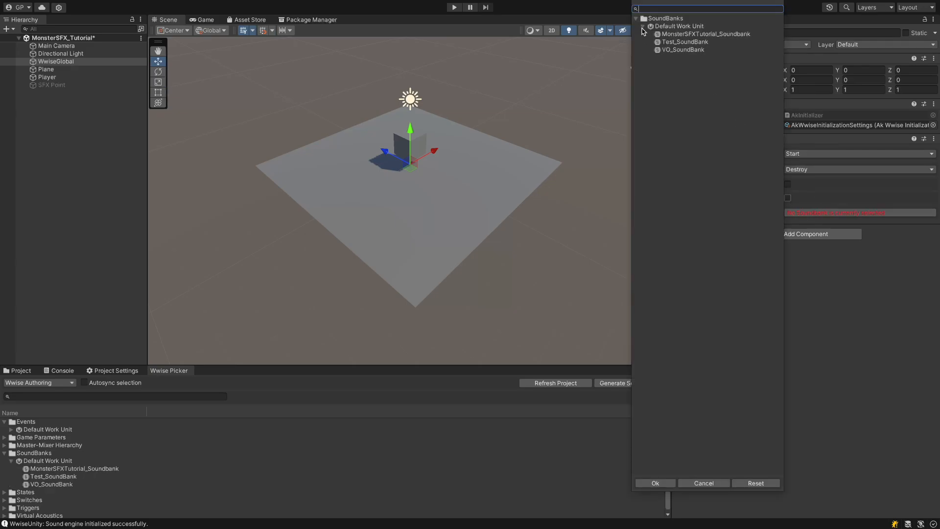
double_click(677, 34)
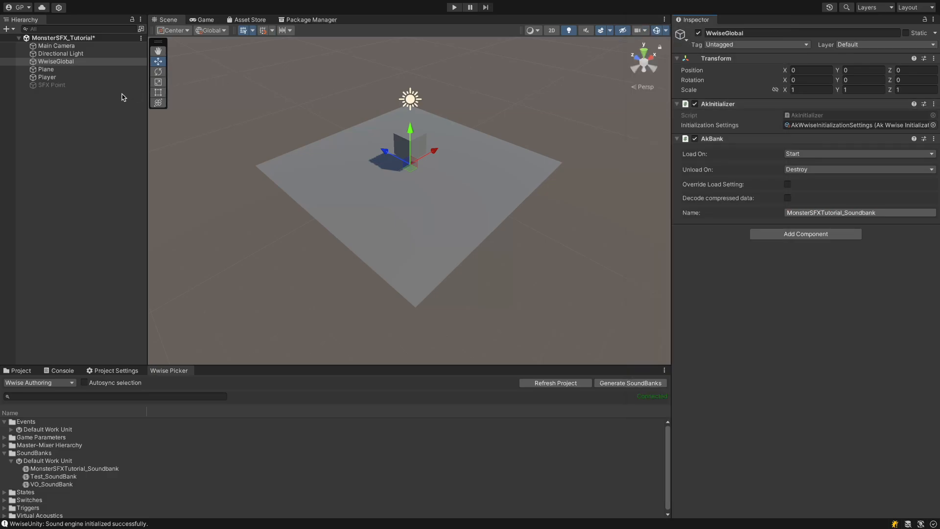
- Add an AkEvent component to SFX Point and assign MonsterSFX_Event from the Monster SFX Tutorial folder
left_click(67, 87)
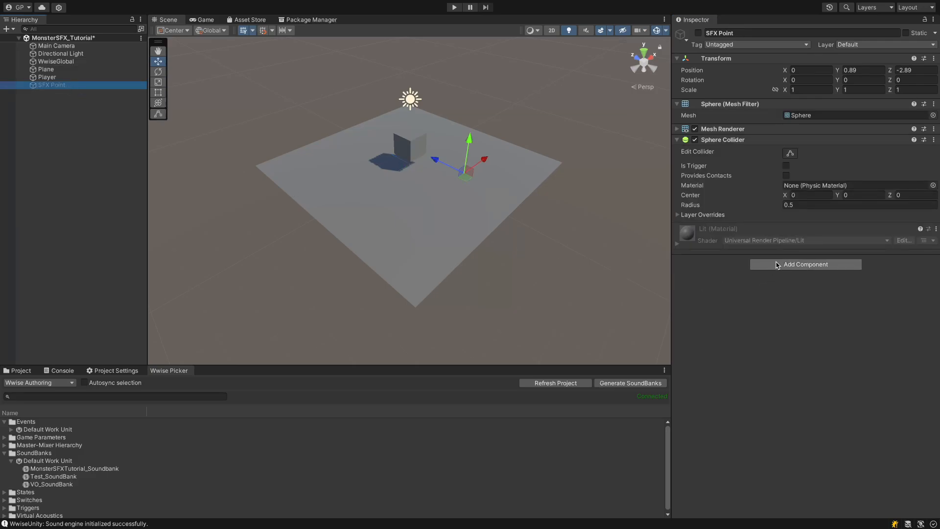
left_click(778, 265)
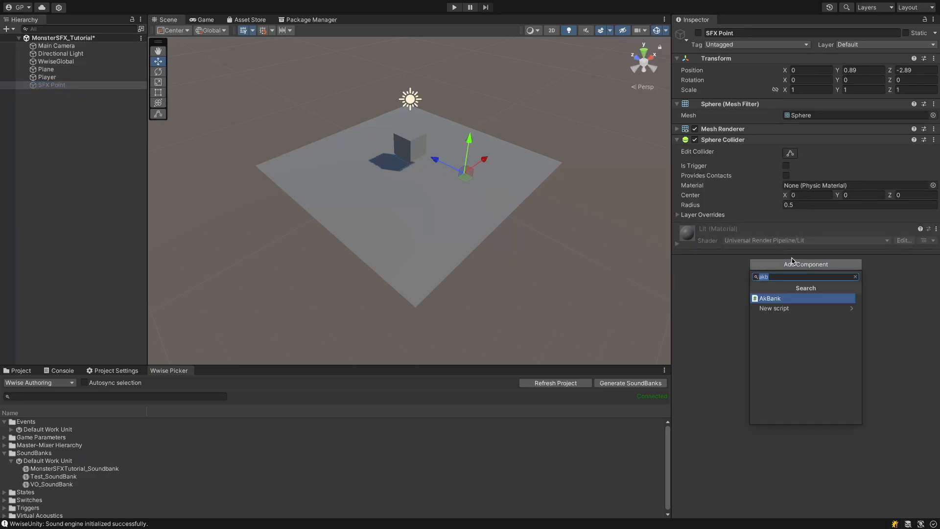
type("akeve")
key("Return")
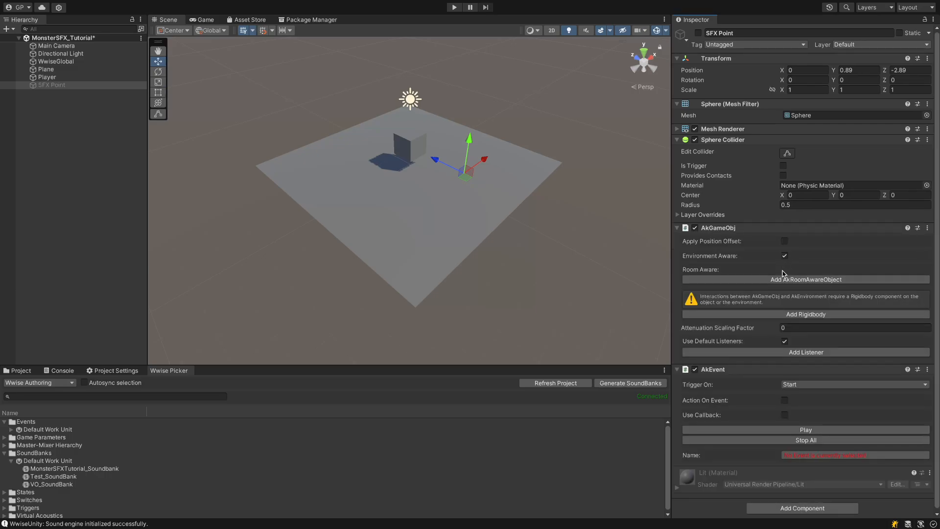
left_click(833, 454)
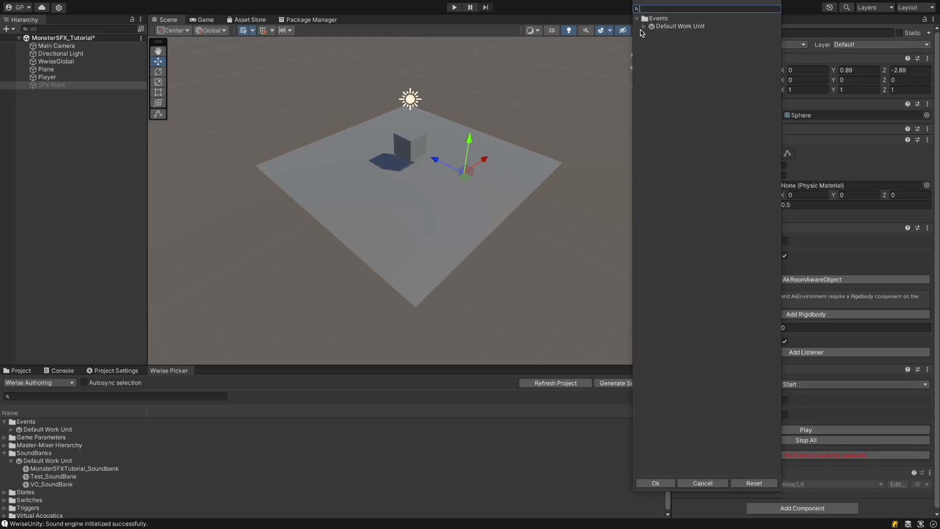
left_click(644, 28)
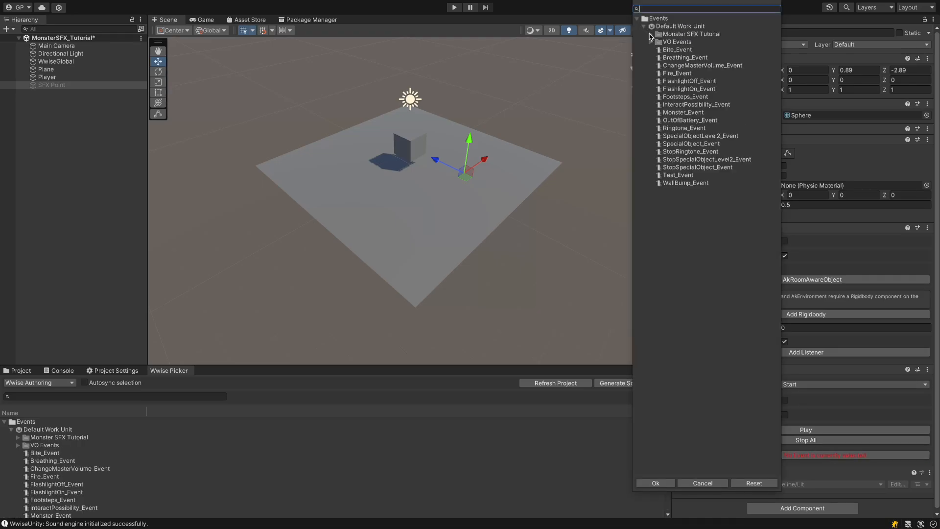
left_click(651, 35)
double_click(686, 46)
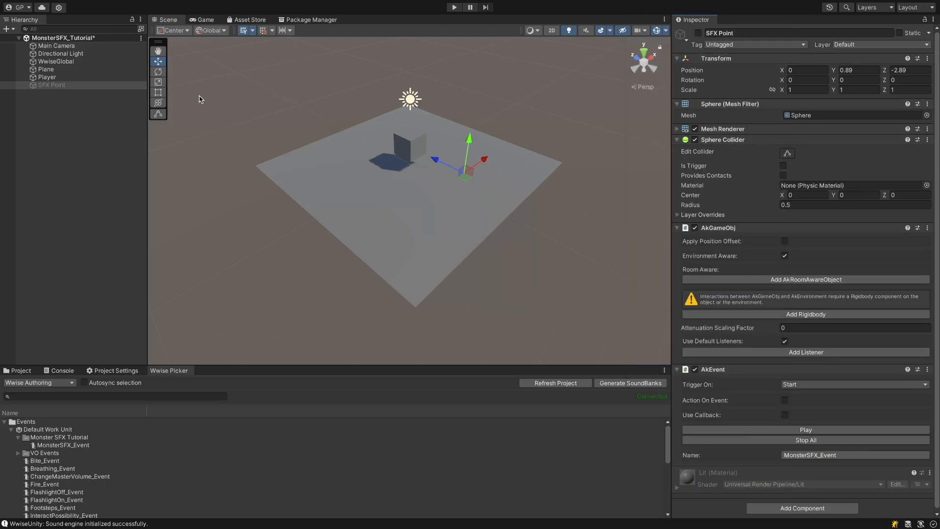
- Disable the AkAudioListener on Main Camera and add an AkAudioListener component to Player
left_click(85, 48)
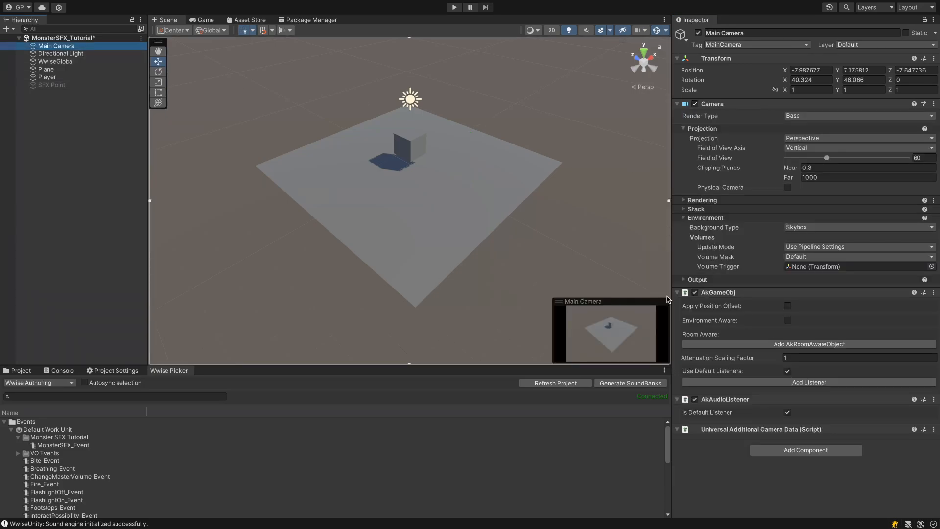
left_click(695, 399)
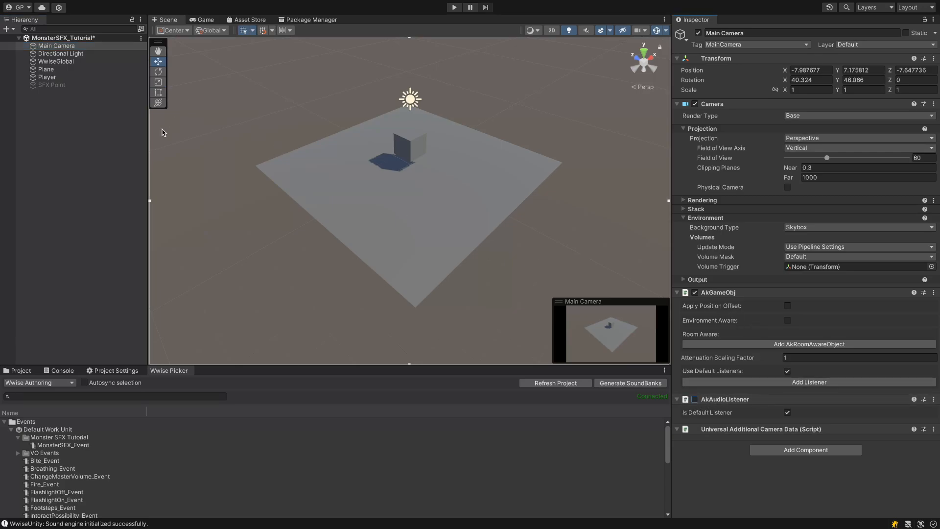
left_click(49, 77)
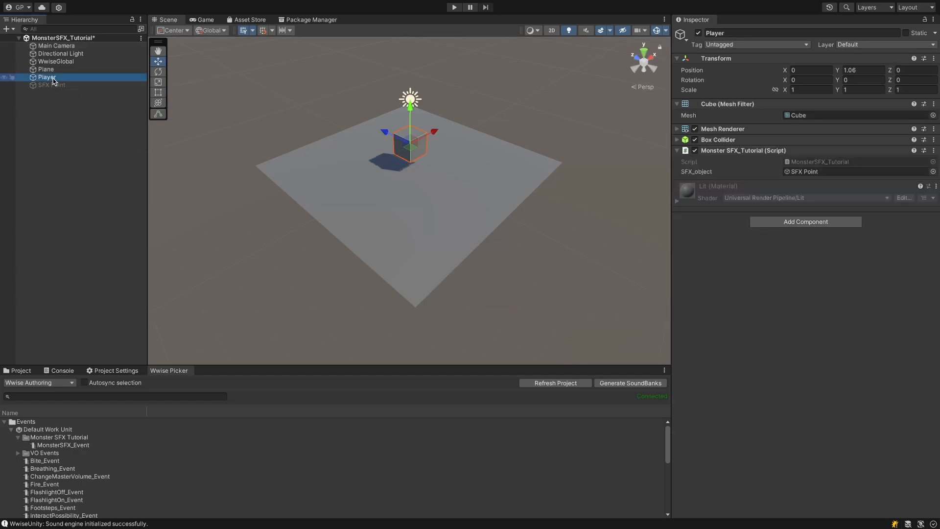
left_click(771, 222)
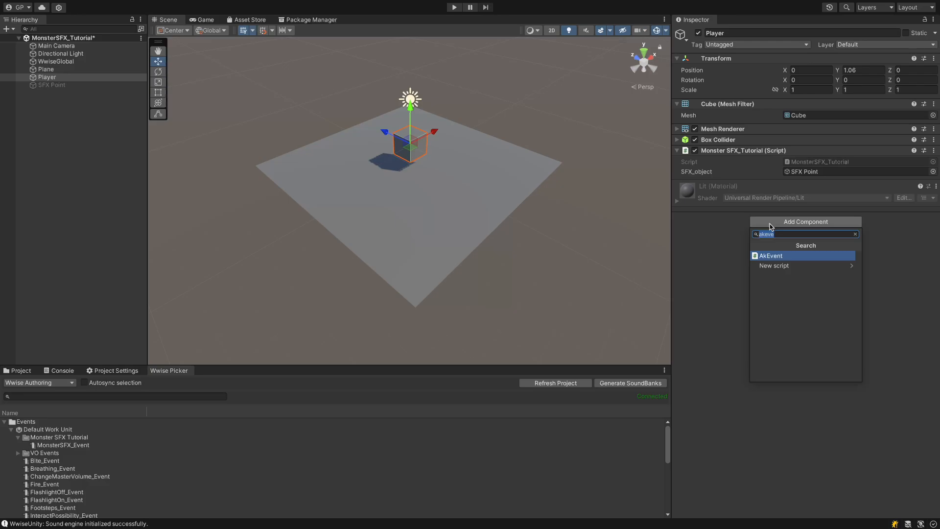
type("ak")
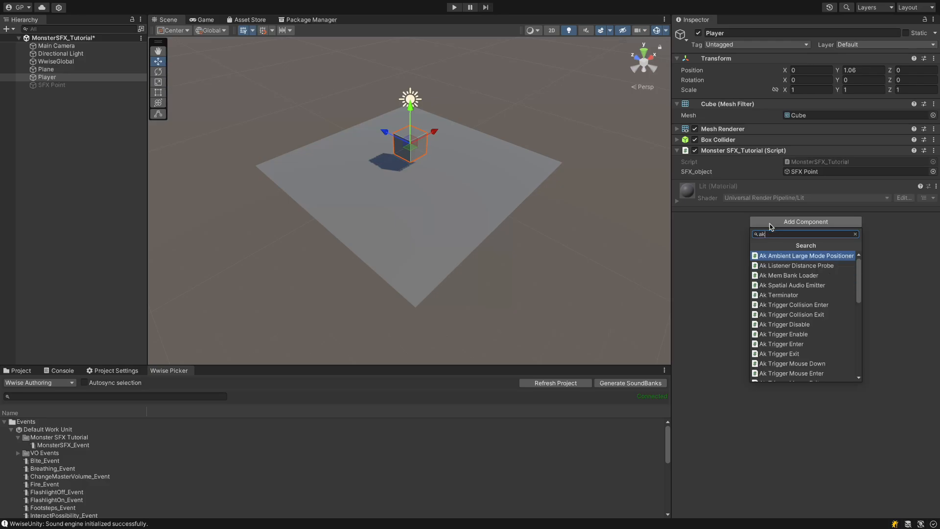
type("a")
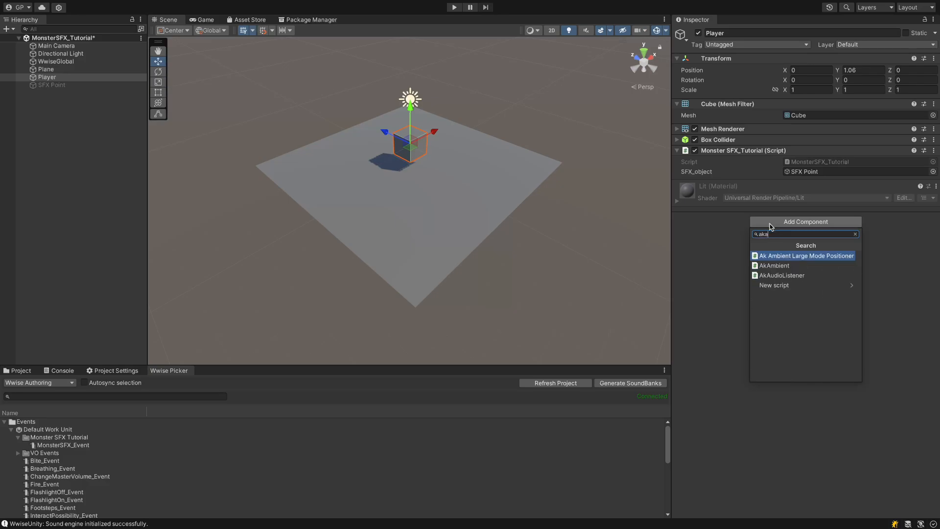
key("Down")
key("Down")
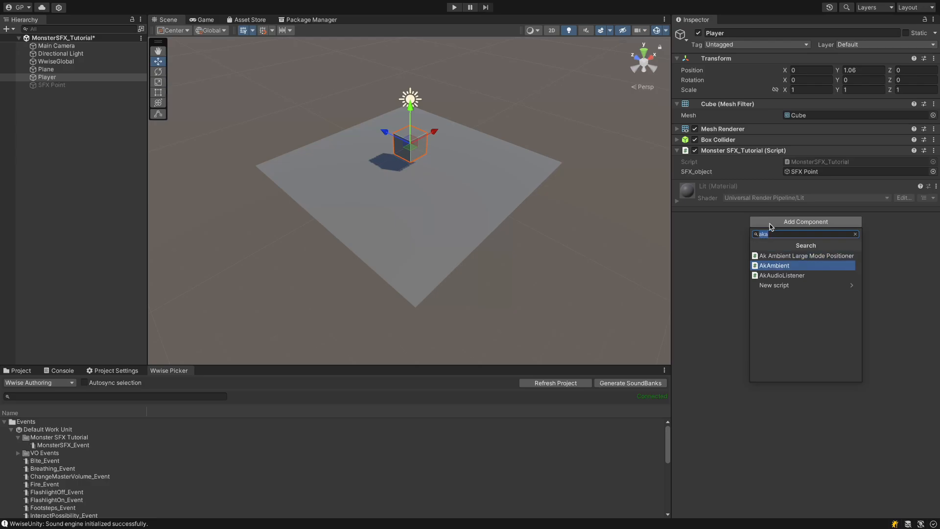
key("Return")
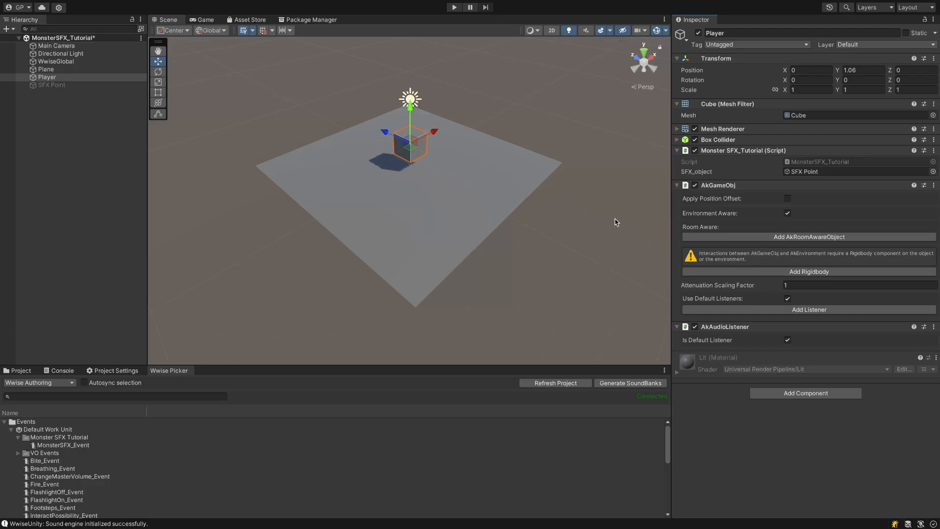
left_click(191, 176)
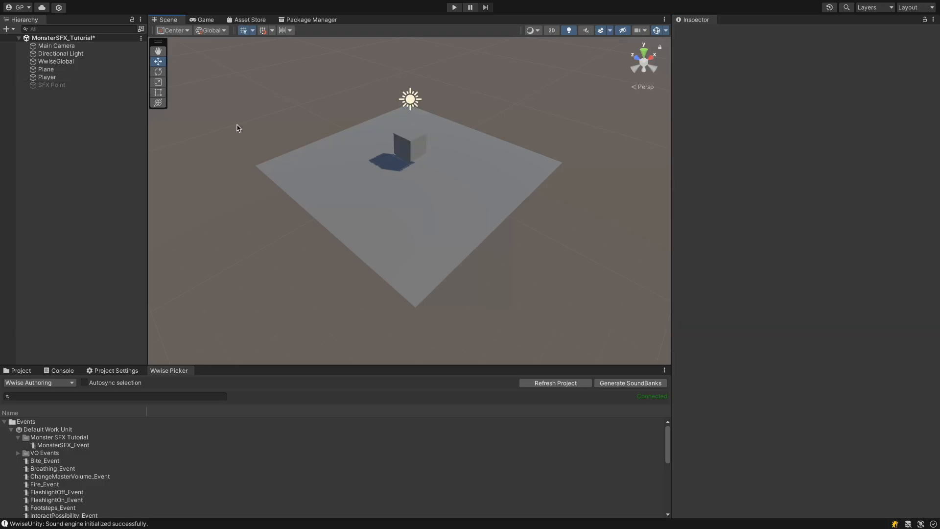
- Play-test the MonsterSFX_Tutorial scene several times to check where the SFX Point spawns around the player and how it sounds
left_click(454, 9)
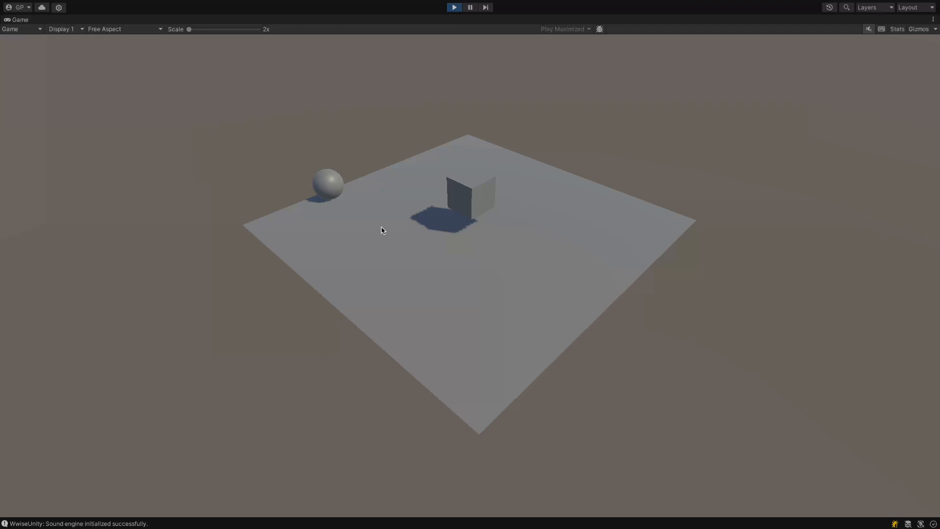
left_click(452, 8)
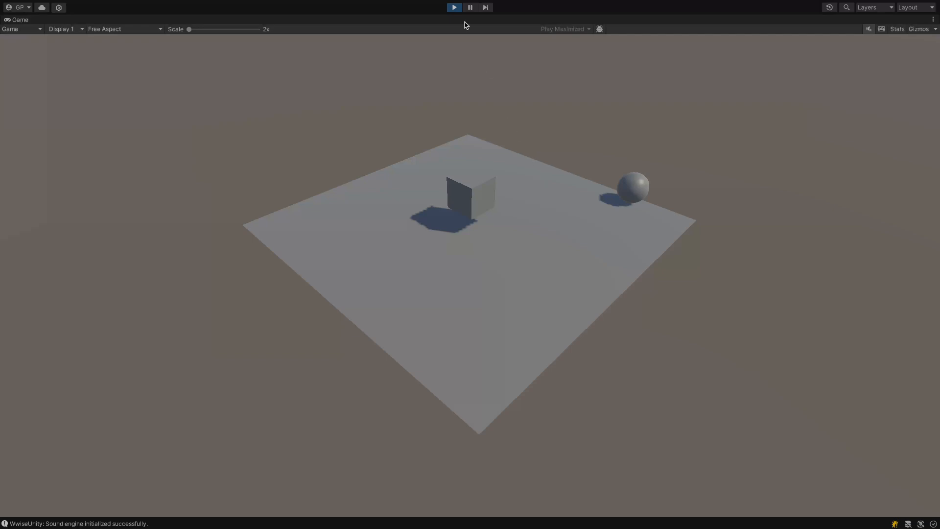
left_click(453, 9)
left_click(454, 8)
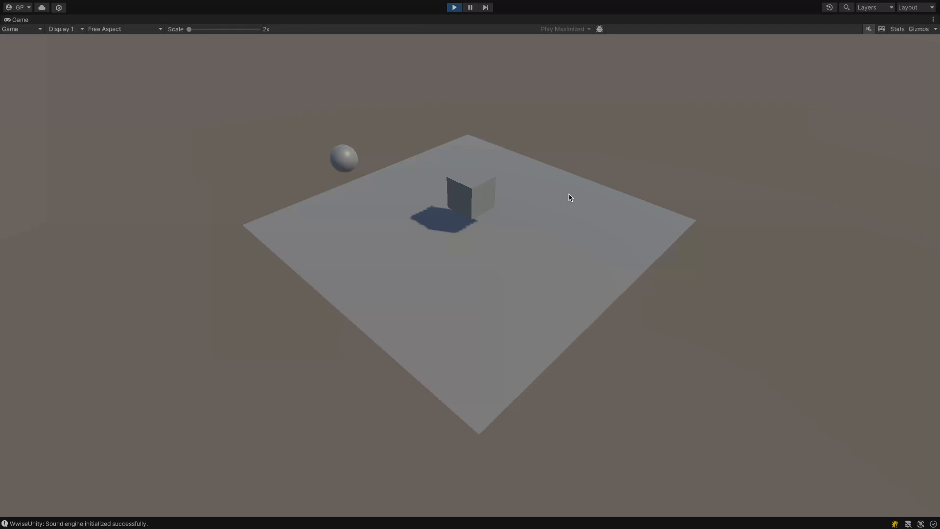
left_click(454, 8)
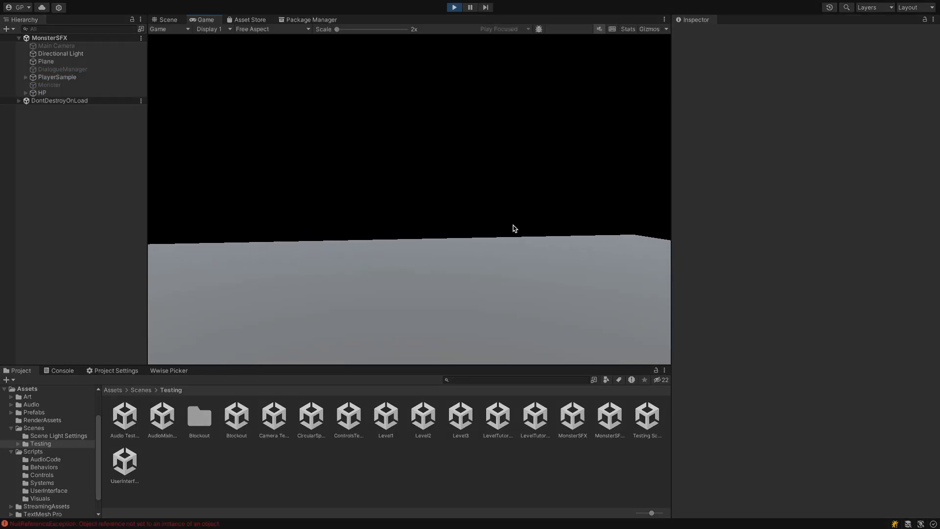
- Walk the player forward in the running MonsterSFX scene to check the spawned monster sounds in first person
key("w")
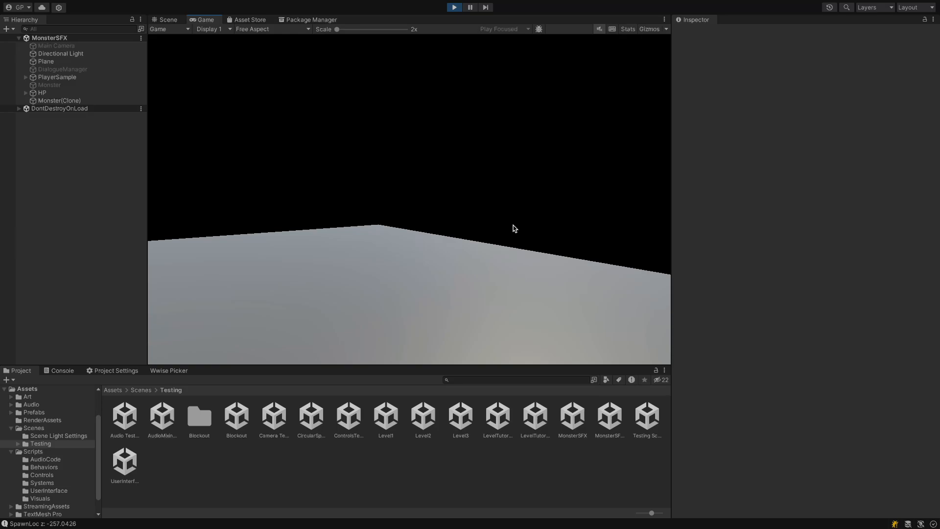
key("w")
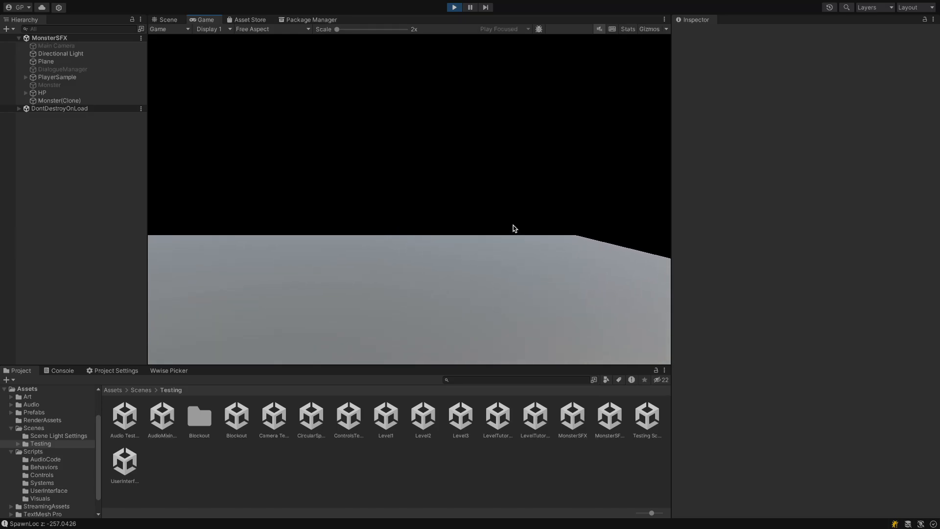
key("w")
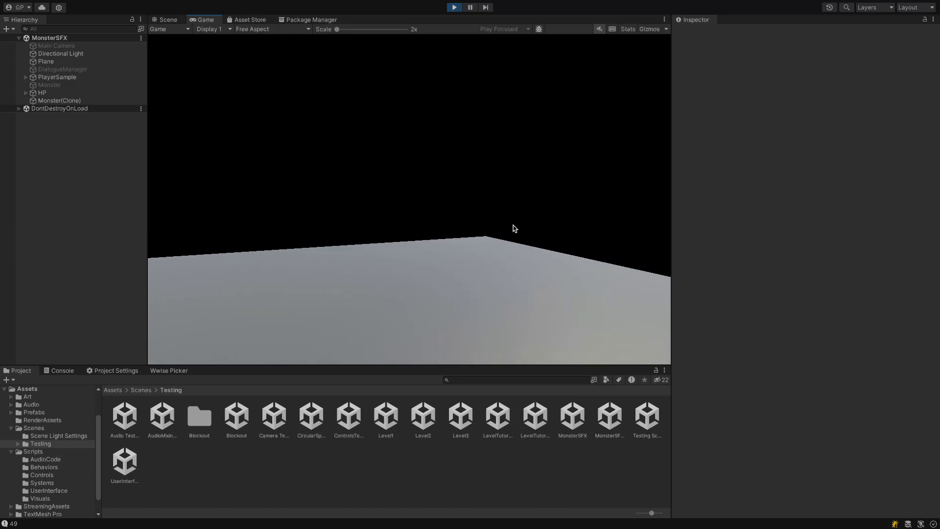
key("w")
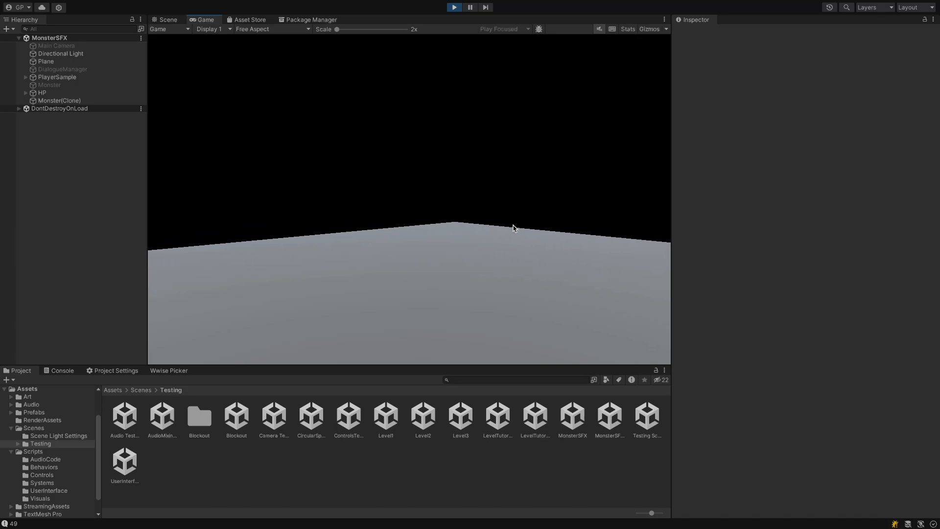
key("w")
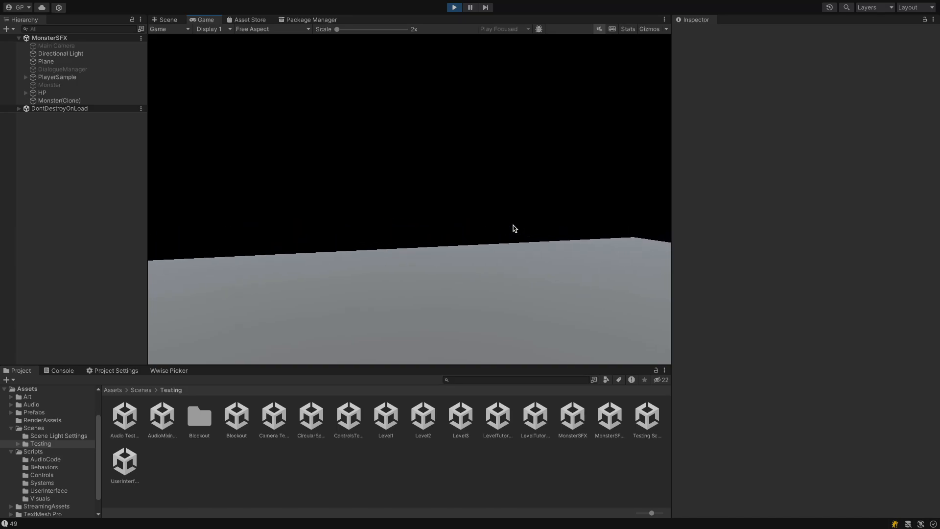